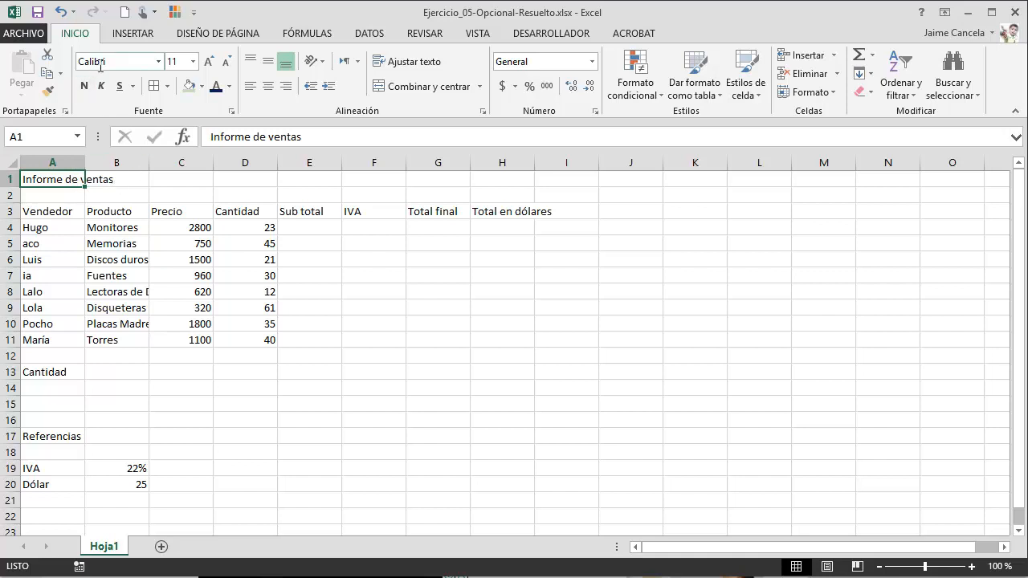
- Set the title cell's font to Book Antiqua at size 16
{"action": "left_click", "coordinate": [163, 64]}
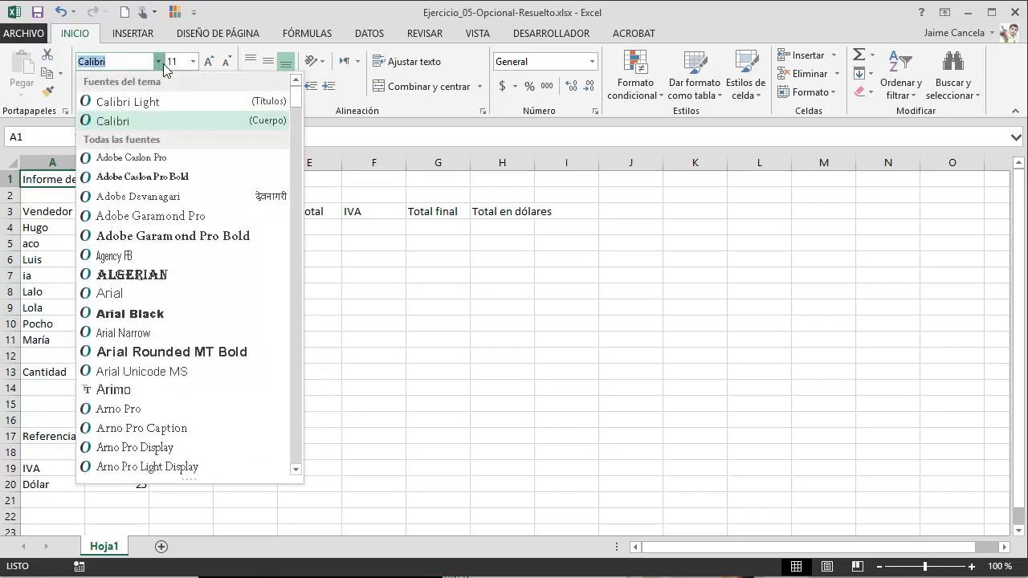
{"action": "type", "text": "Book Antiqua"}
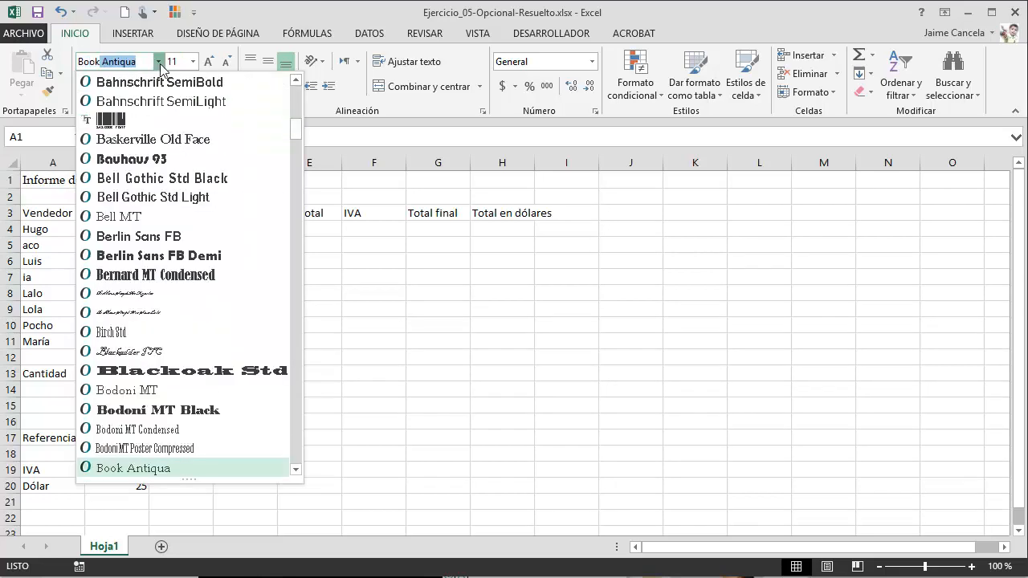
{"action": "left_click", "coordinate": [168, 470]}
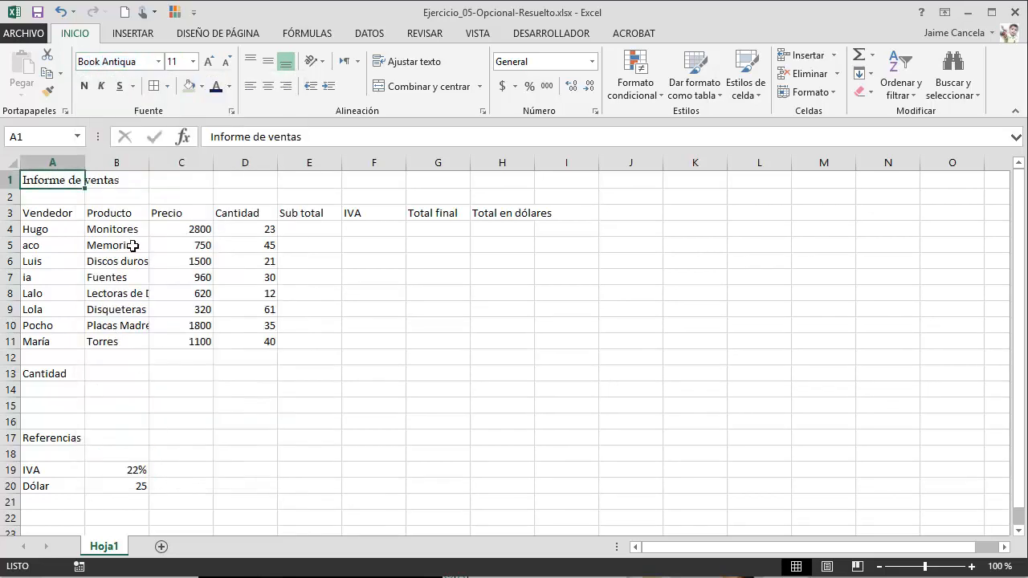
{"action": "left_click", "coordinate": [194, 62]}
{"action": "left_click", "coordinate": [174, 171]}
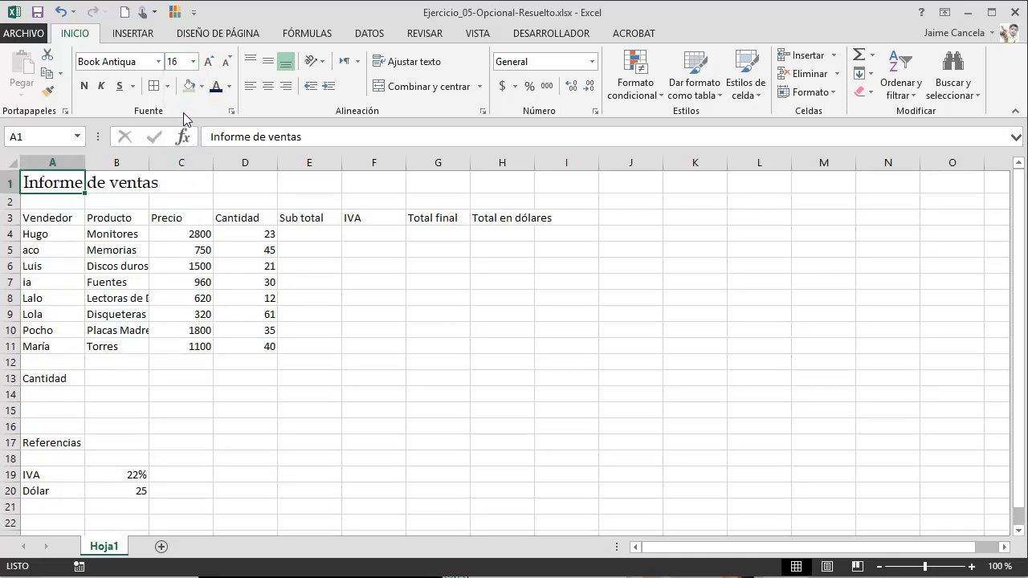
- Italicize the title and give it a dark blue font colour
{"action": "left_click", "coordinate": [102, 86]}
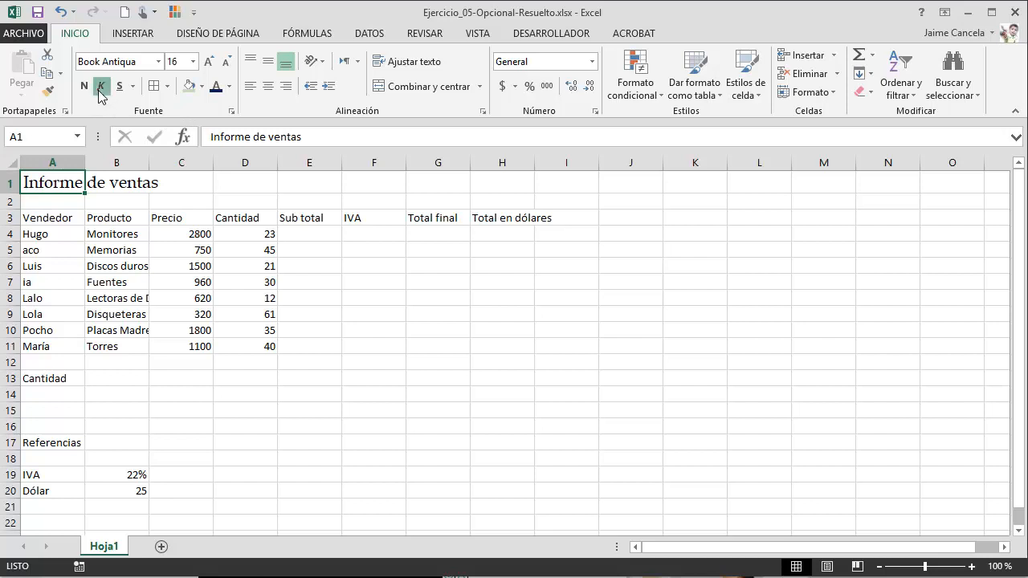
{"action": "left_click", "coordinate": [229, 85]}
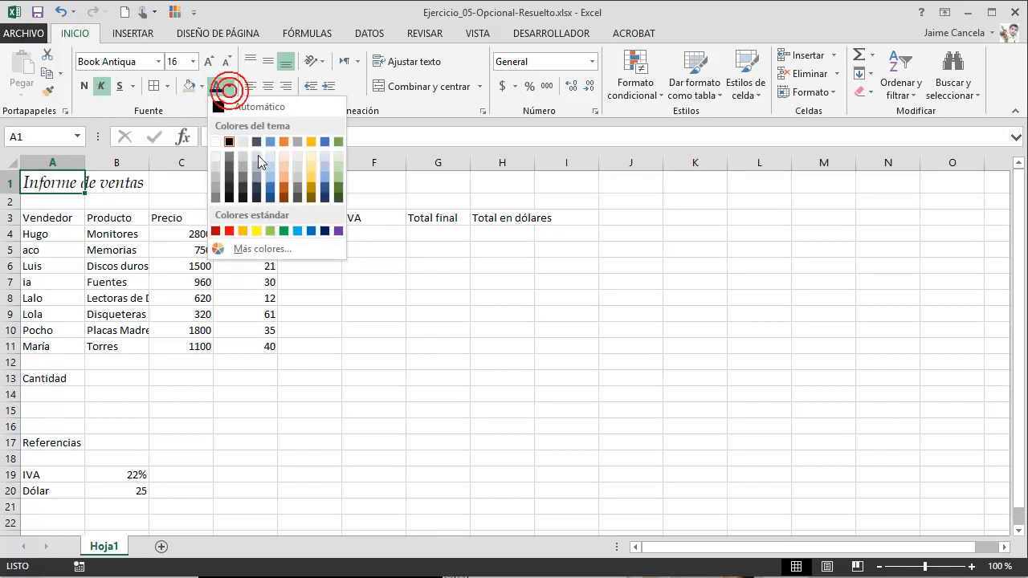
{"action": "left_click", "coordinate": [325, 232]}
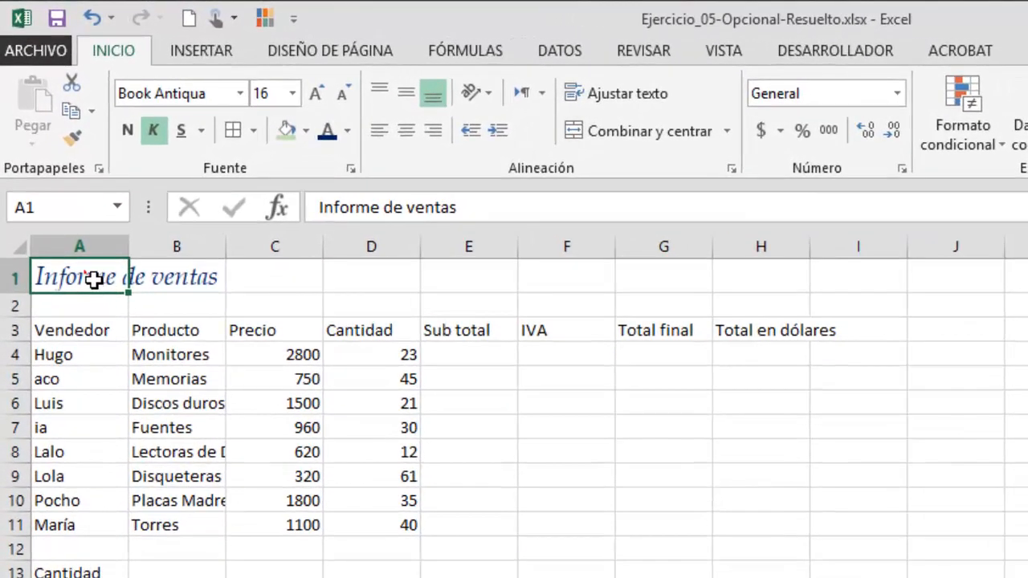
- Merge and center the title across columns A to I
{"action": "left_click_drag", "start_coordinate": [55, 182], "coordinate": [241, 179]}
{"action": "left_click_drag", "start_coordinate": [366, 273], "coordinate": [837, 281]}
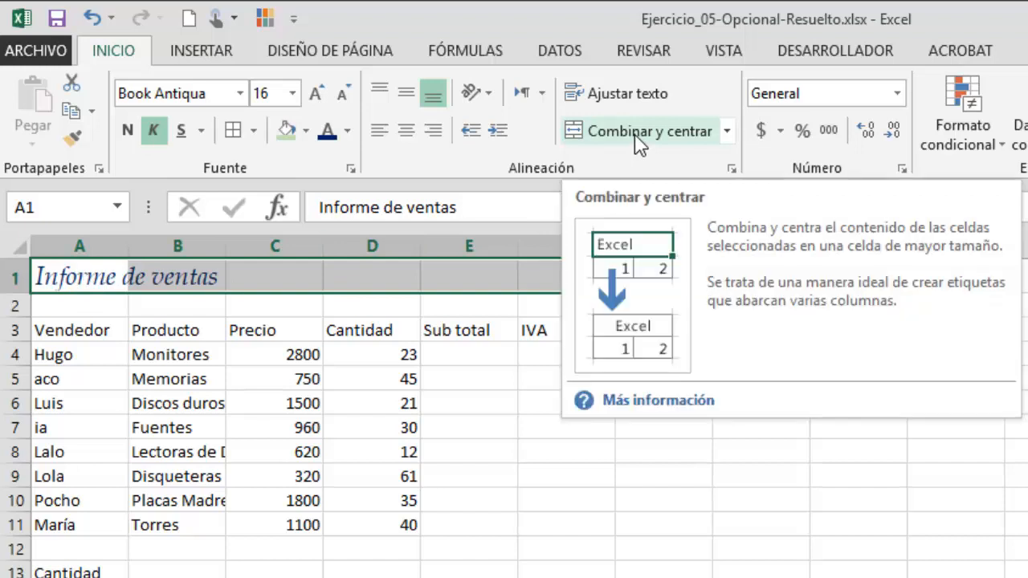
{"action": "left_click", "coordinate": [639, 132]}
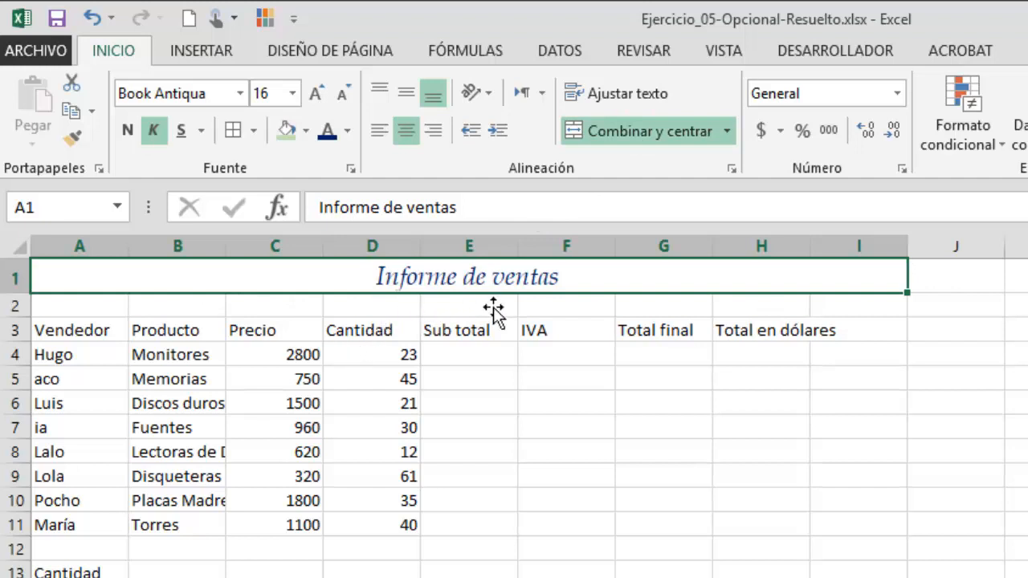
- Fill the merged title cell with a light green colour
{"action": "left_click", "coordinate": [309, 131]}
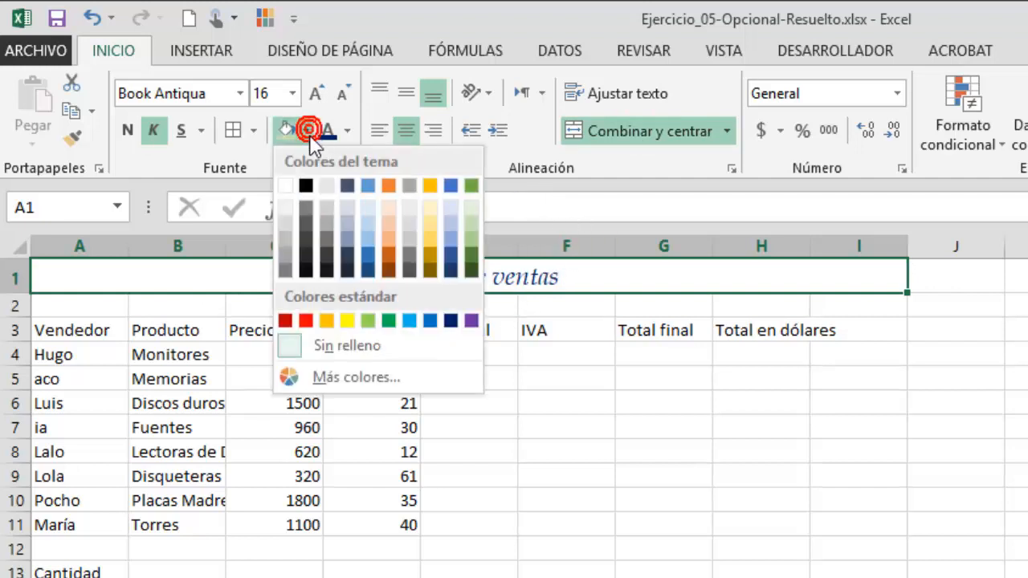
{"action": "left_click", "coordinate": [473, 222]}
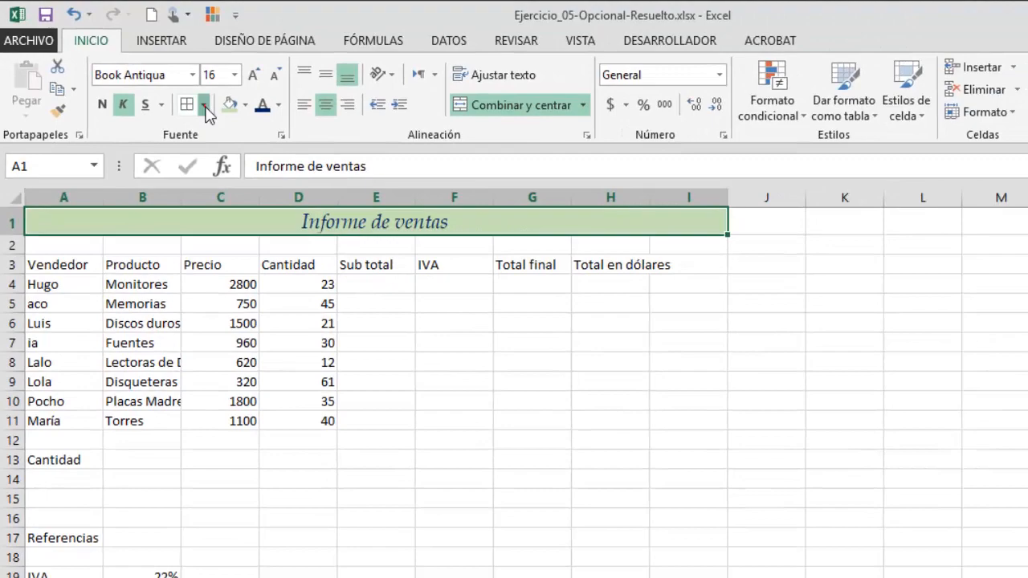
- Apply a dark blue double-line outline border around the merged title cell
{"action": "left_click", "coordinate": [205, 107]}
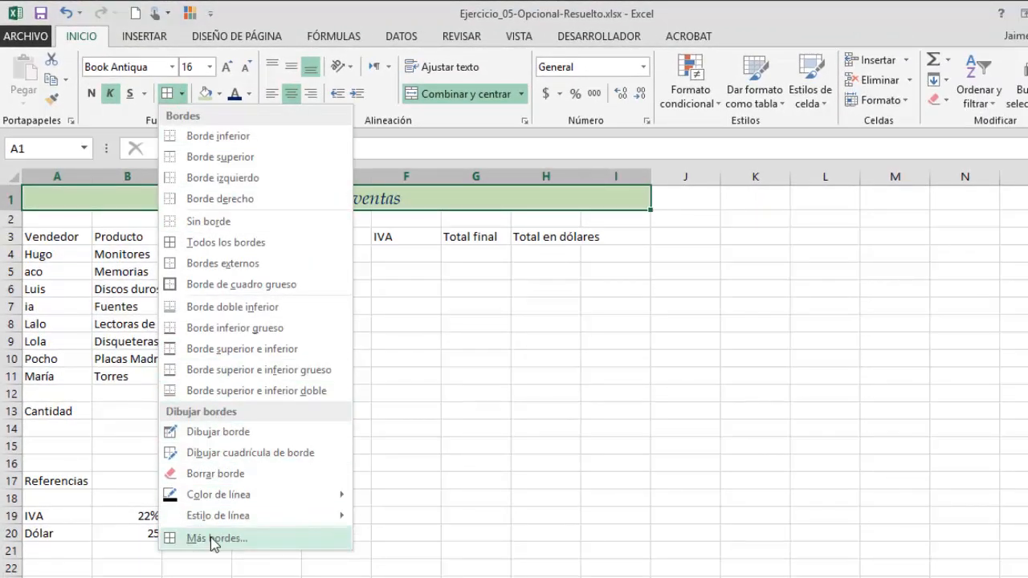
{"action": "left_click", "coordinate": [212, 540]}
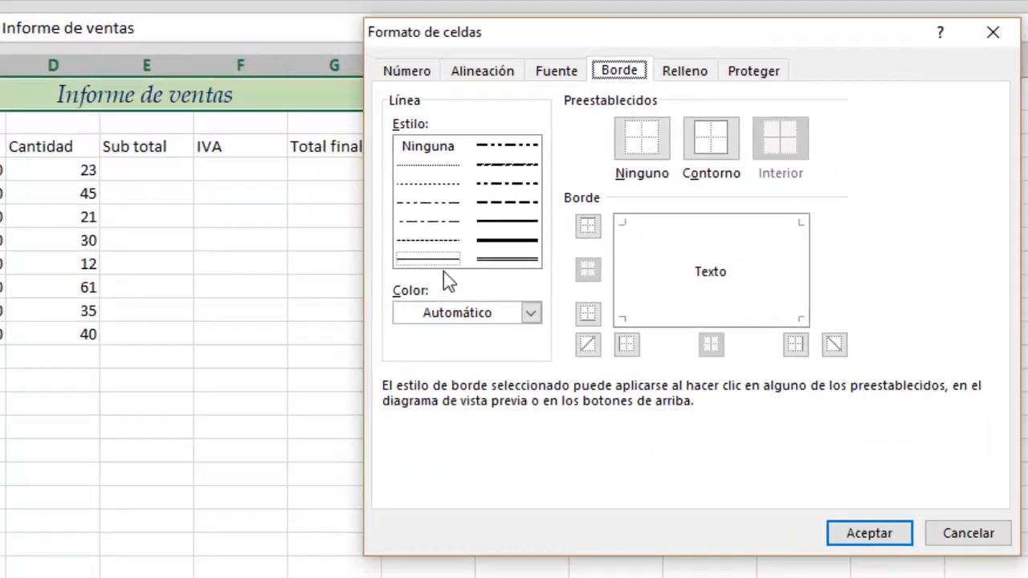
{"action": "left_click", "coordinate": [506, 259]}
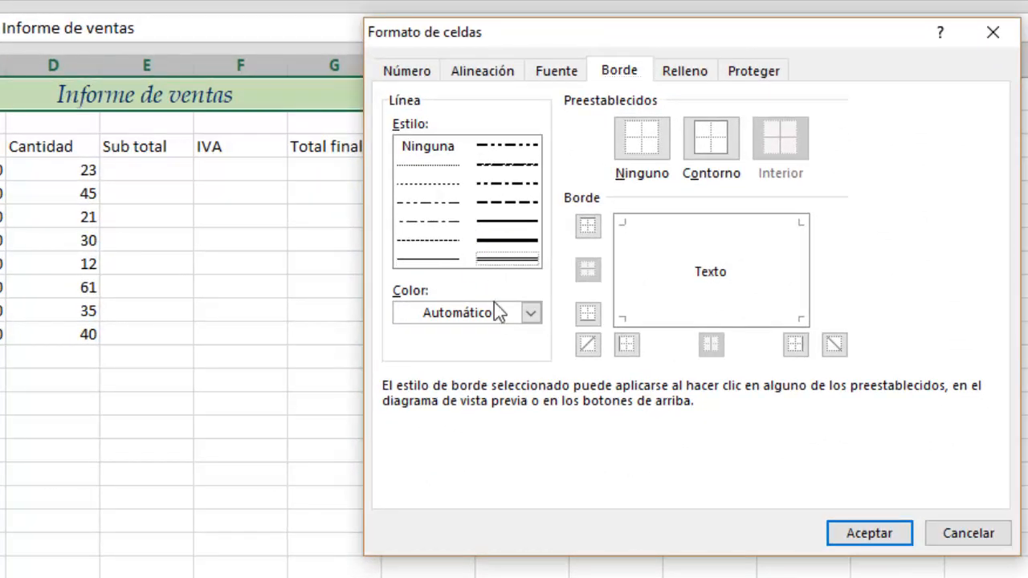
{"action": "left_click", "coordinate": [504, 319]}
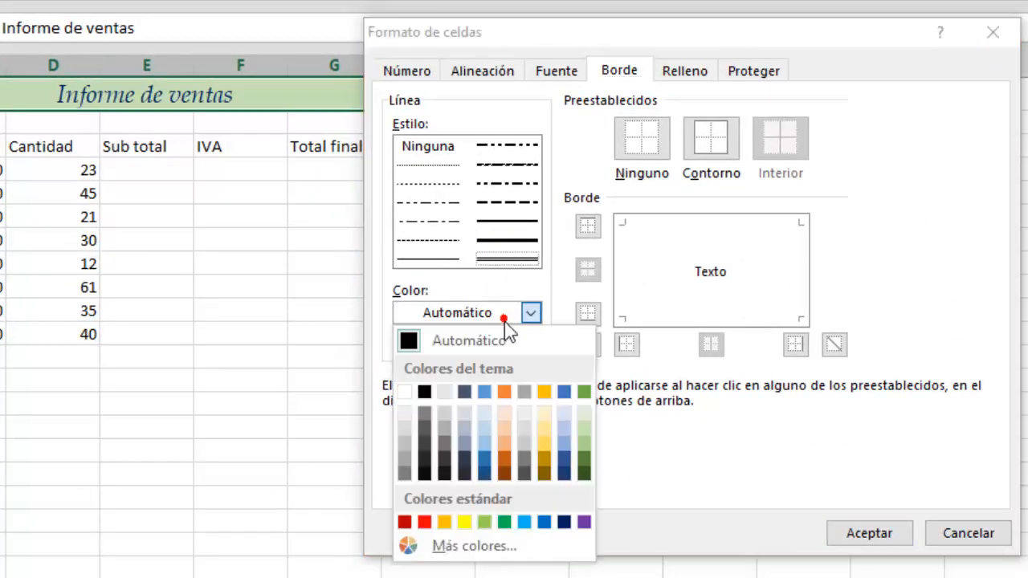
{"action": "left_click", "coordinate": [565, 522]}
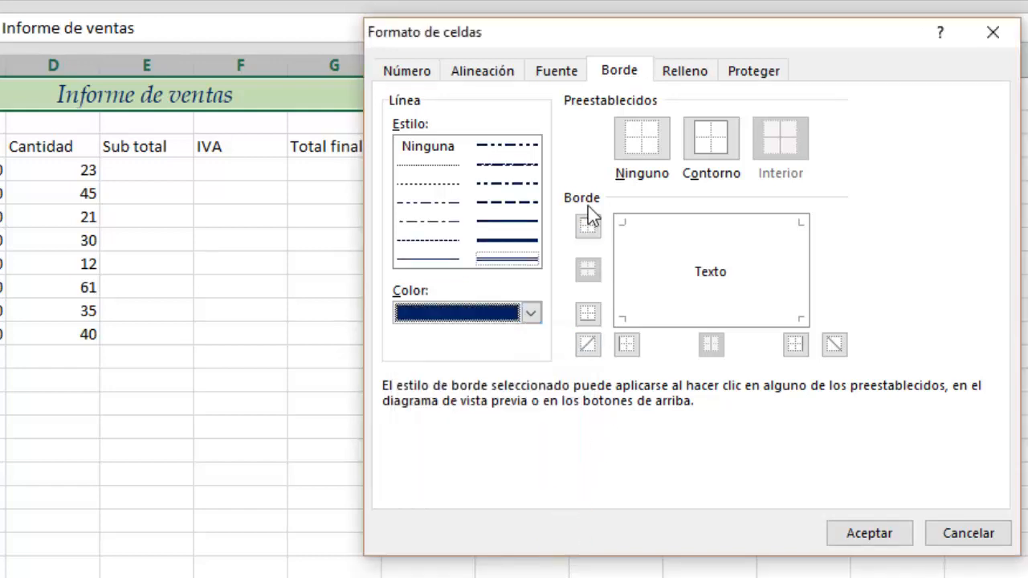
{"action": "left_click", "coordinate": [713, 147]}
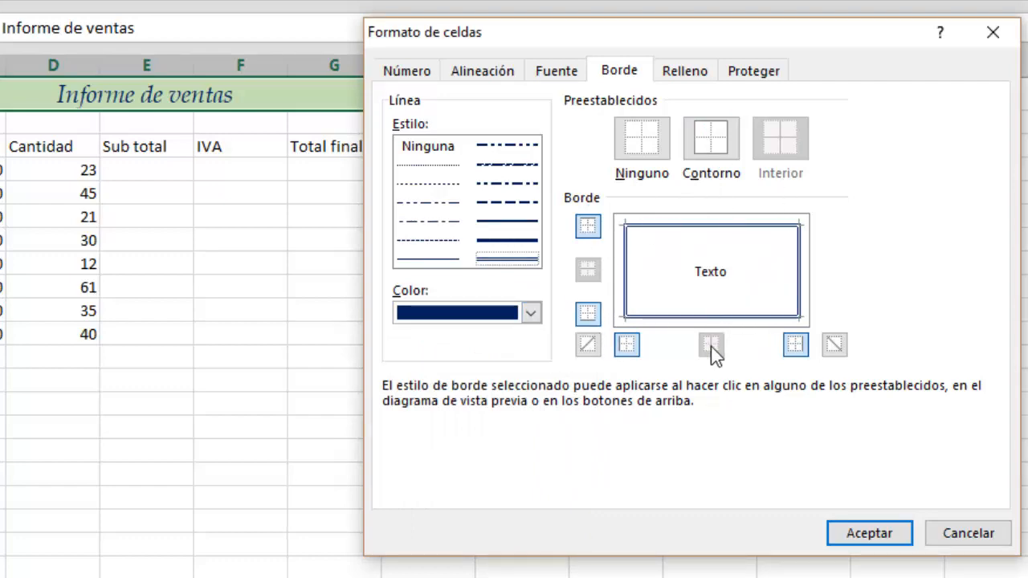
{"action": "left_click", "coordinate": [883, 538]}
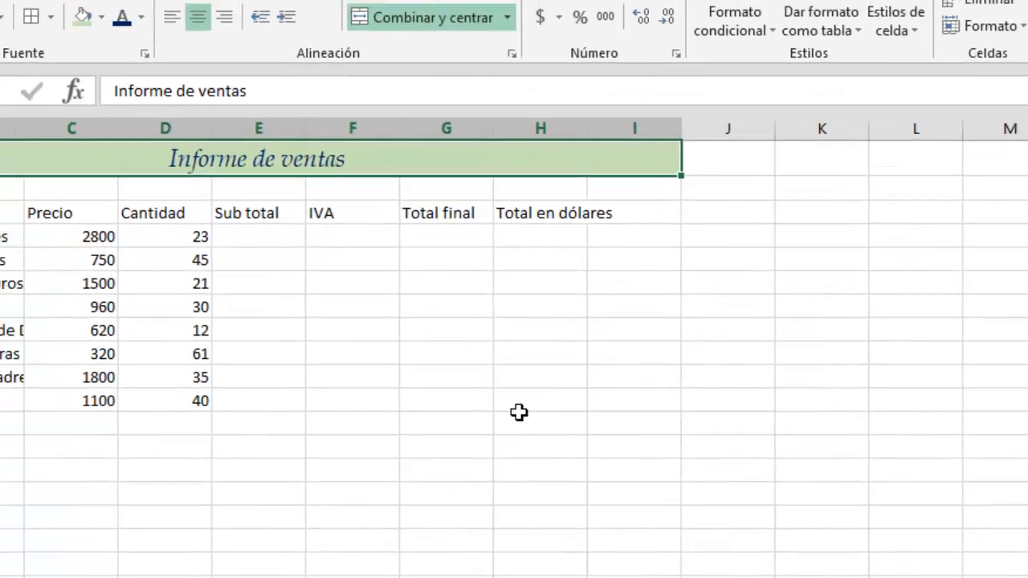
- Set the font of the table range A3:I20 to Courier New
{"action": "left_click", "coordinate": [351, 335]}
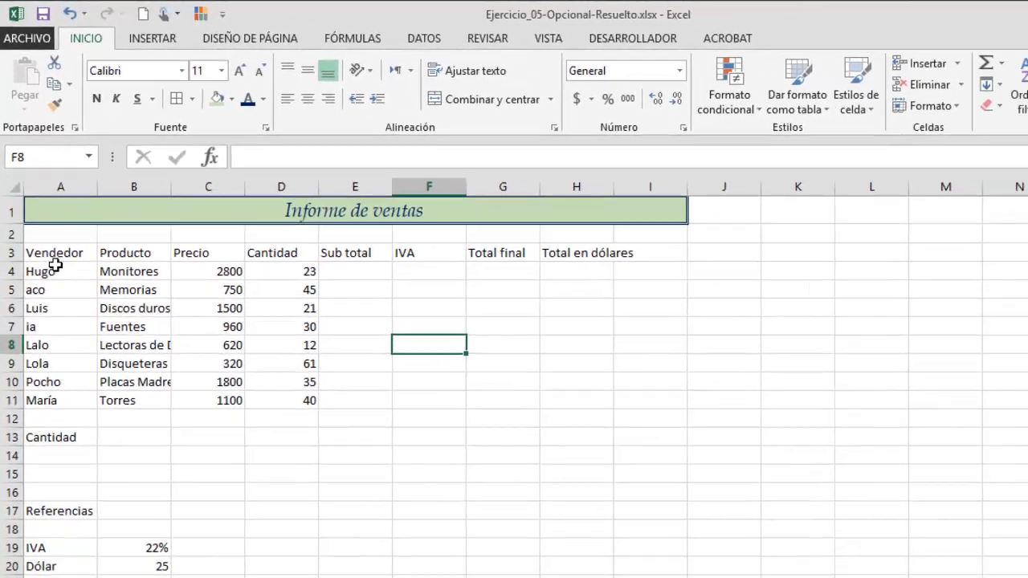
{"action": "left_click_drag", "start_coordinate": [92, 325], "coordinate": [736, 513]}
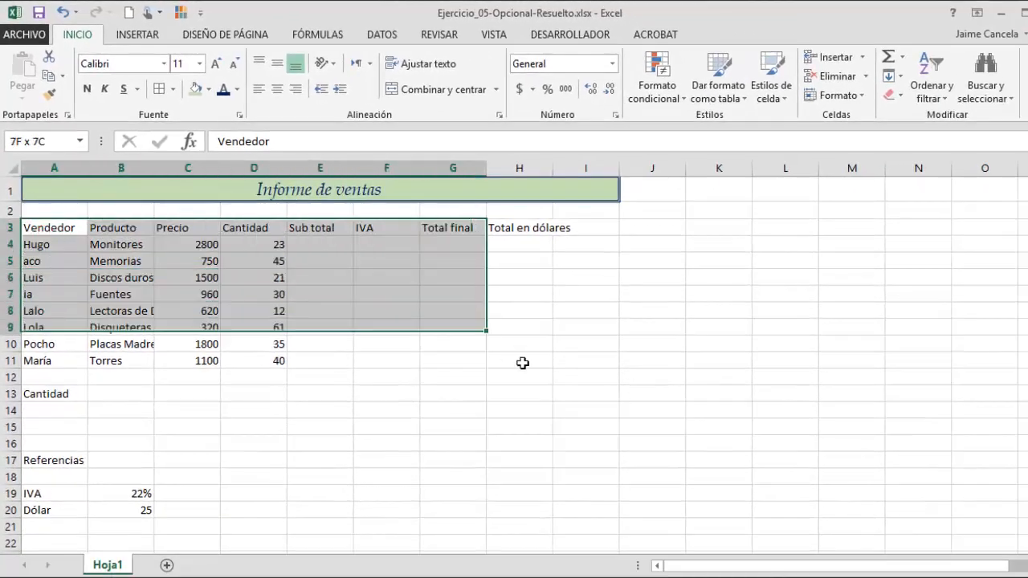
{"action": "left_click_drag", "start_coordinate": [522, 363], "coordinate": [593, 515]}
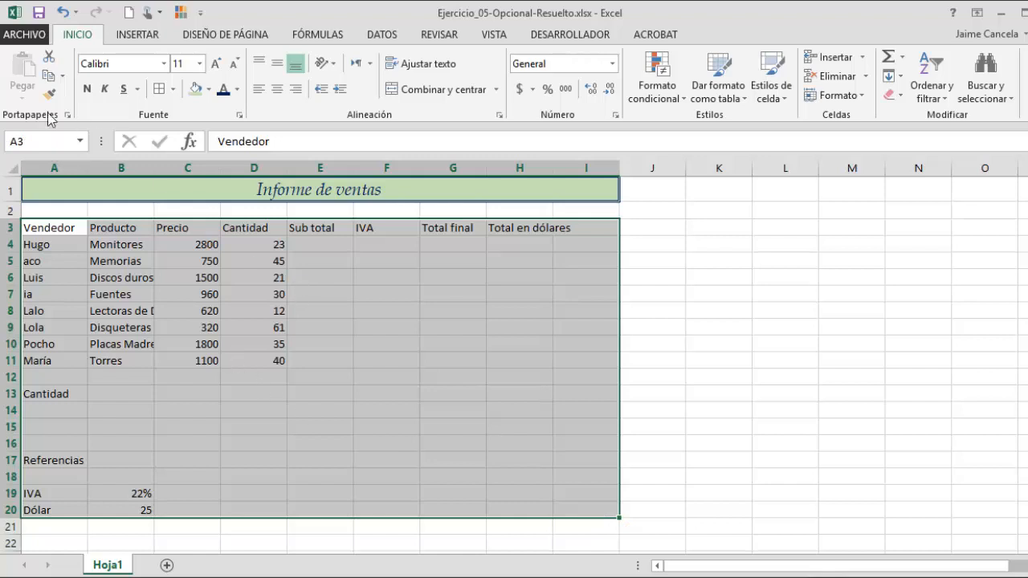
{"action": "left_click", "coordinate": [164, 64]}
{"action": "type", "text": "Courier New"}
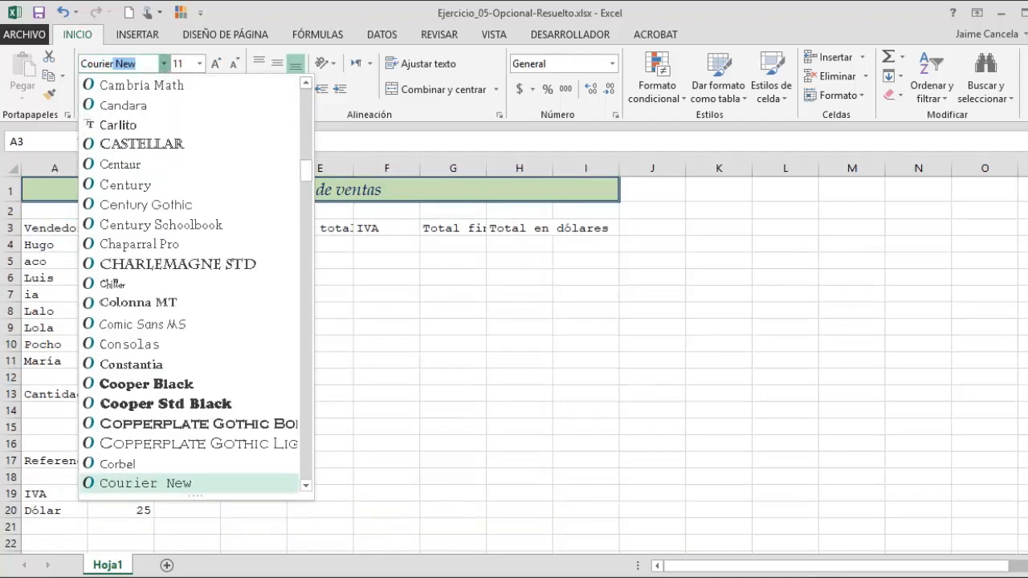
{"action": "left_click", "coordinate": [138, 486]}
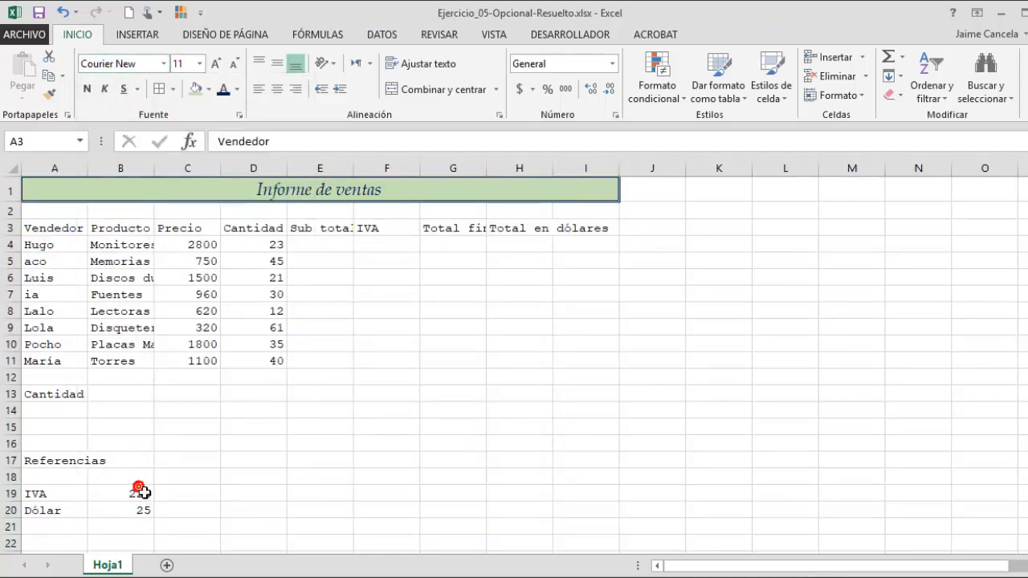
- Set the font size of the range A3:I20 to 12
{"action": "key", "text": "ctrl+shift+End"}
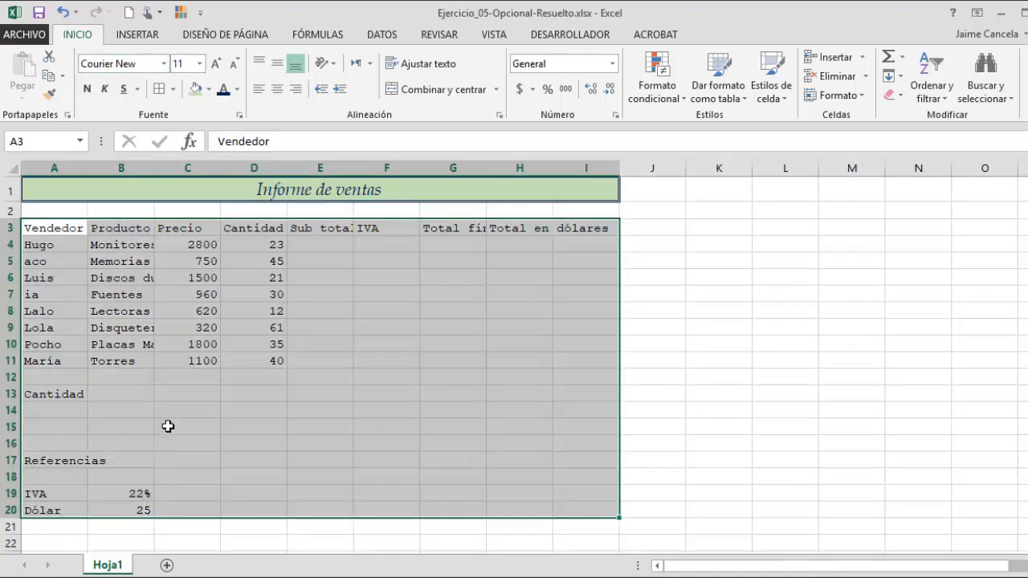
{"action": "left_click", "coordinate": [199, 64]}
{"action": "left_click", "coordinate": [183, 151]}
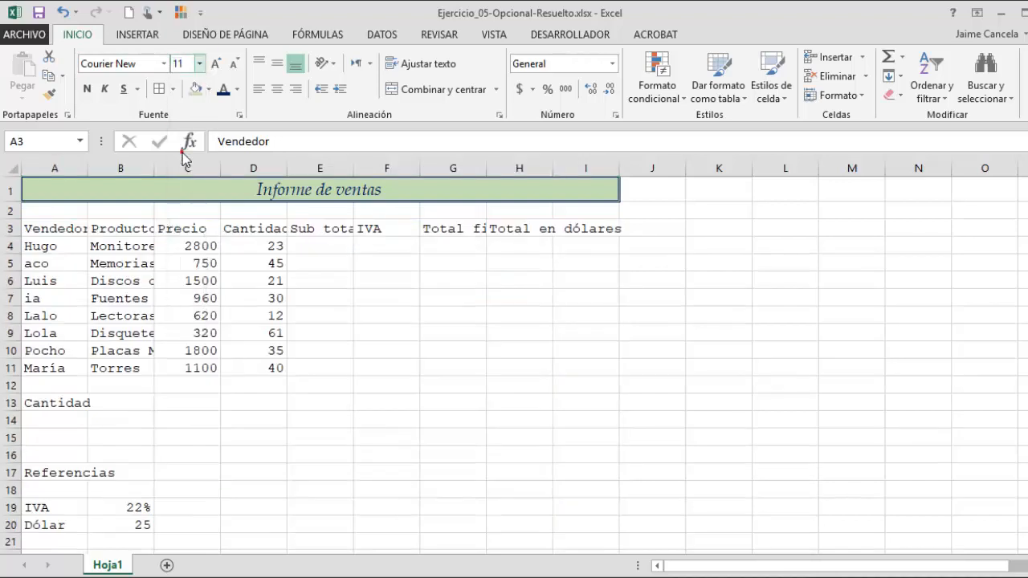
{"action": "left_click", "coordinate": [148, 347]}
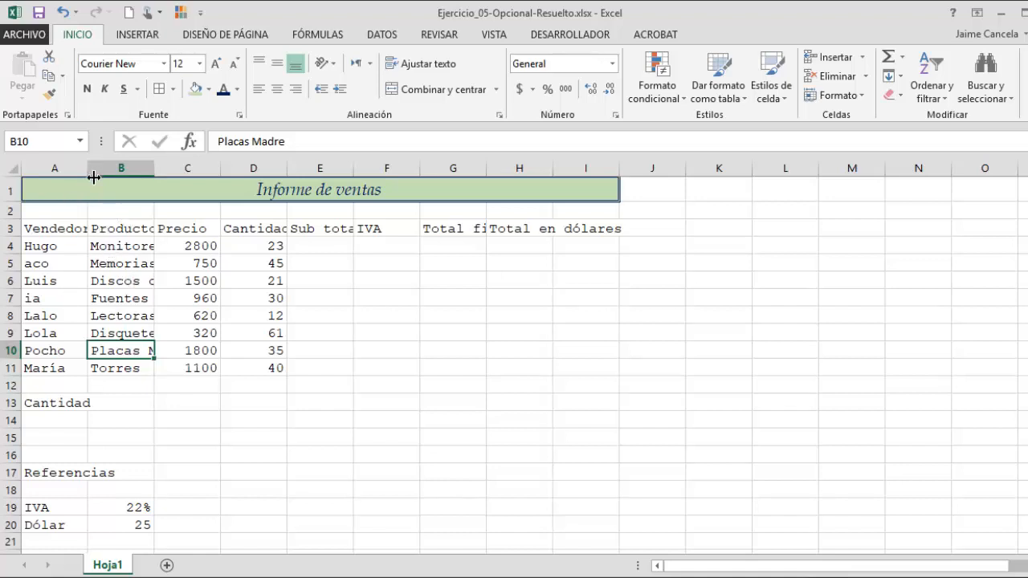
{"action": "left_click_drag", "start_coordinate": [94, 177], "coordinate": [117, 182]}
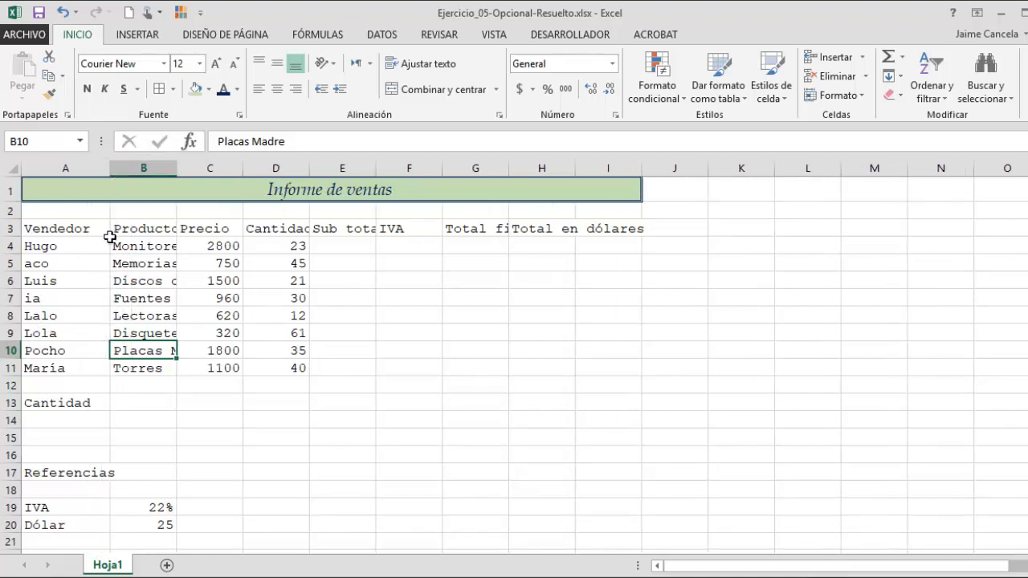
{"action": "key", "text": "ctrl+z"}
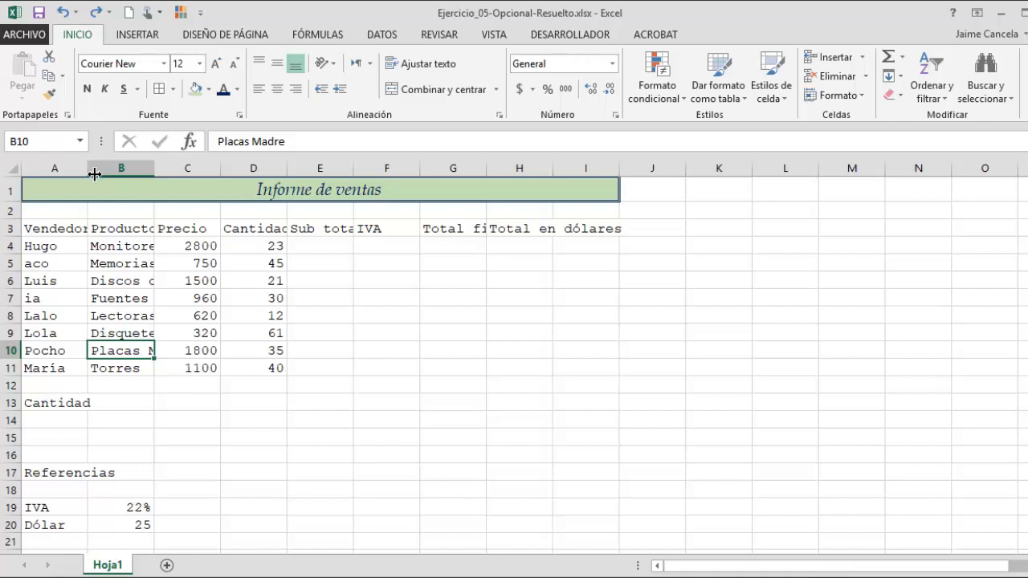
{"action": "left_click", "coordinate": [87, 168]}
{"action": "double_click", "coordinate": [88, 169]}
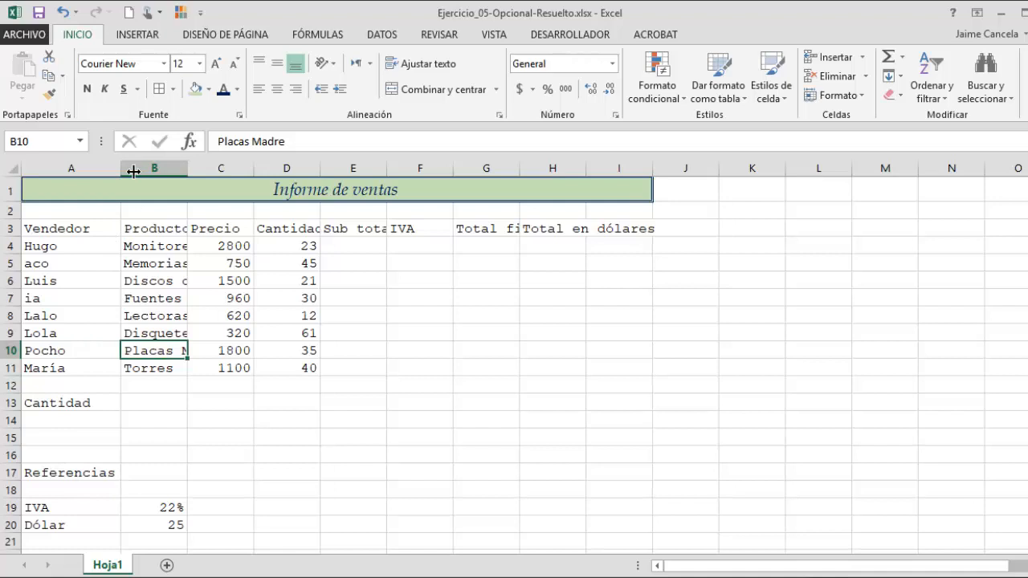
{"action": "left_click", "coordinate": [71, 14]}
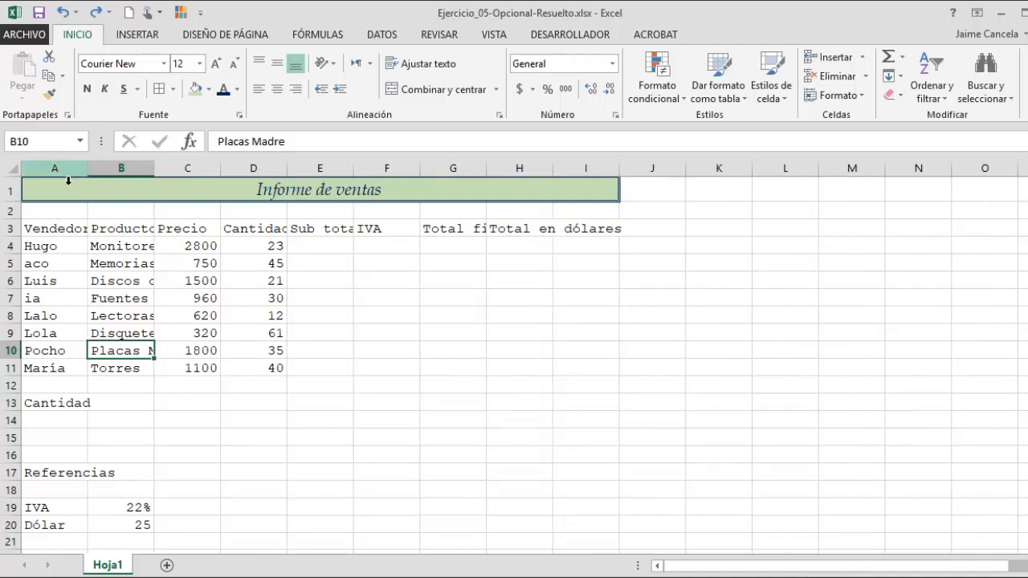
- Autofit the widths of columns A to I and widen column F slightly
{"action": "left_click_drag", "start_coordinate": [56, 167], "coordinate": [614, 170]}
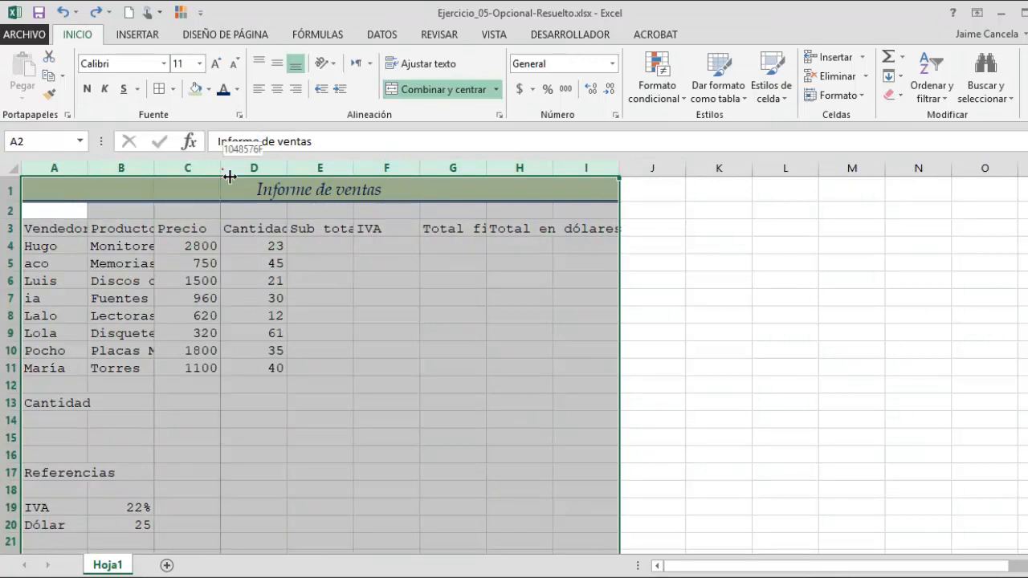
{"action": "double_click", "coordinate": [229, 176]}
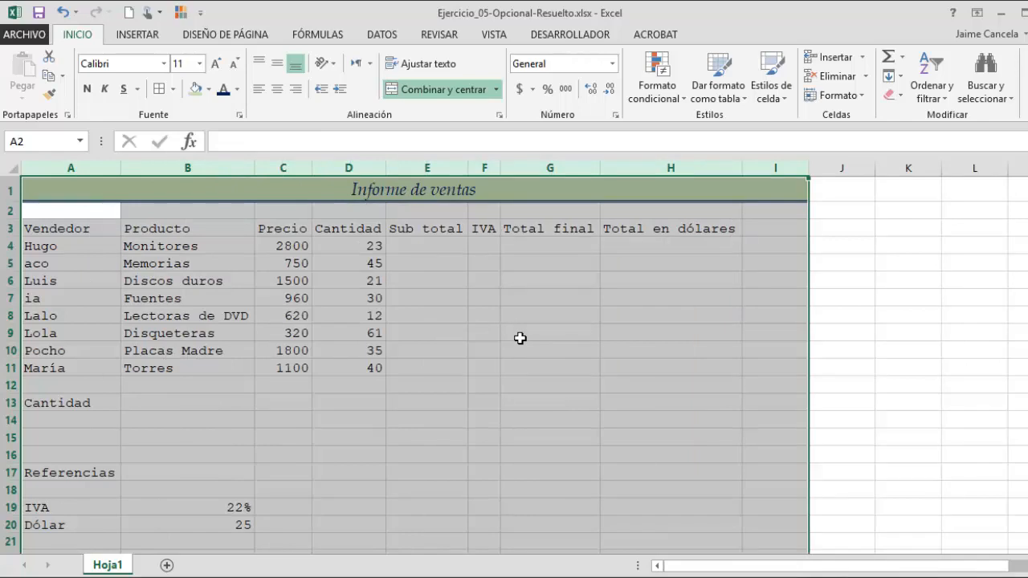
{"action": "left_click", "coordinate": [511, 299]}
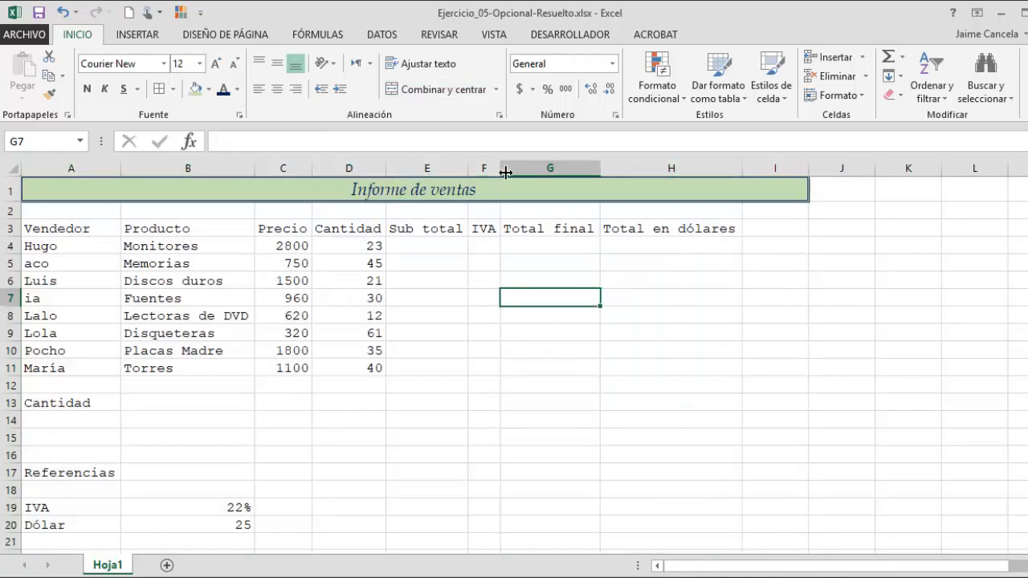
{"action": "left_click_drag", "start_coordinate": [505, 172], "coordinate": [561, 176]}
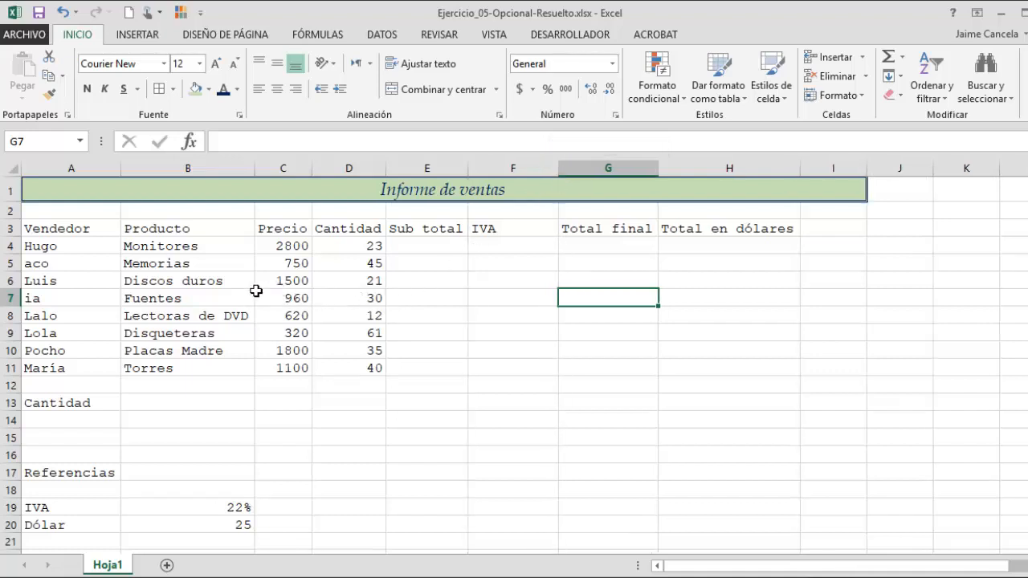
- Center the column headings in row 3, from Vendedor to Total en dólares
{"action": "left_click_drag", "start_coordinate": [77, 229], "coordinate": [730, 235]}
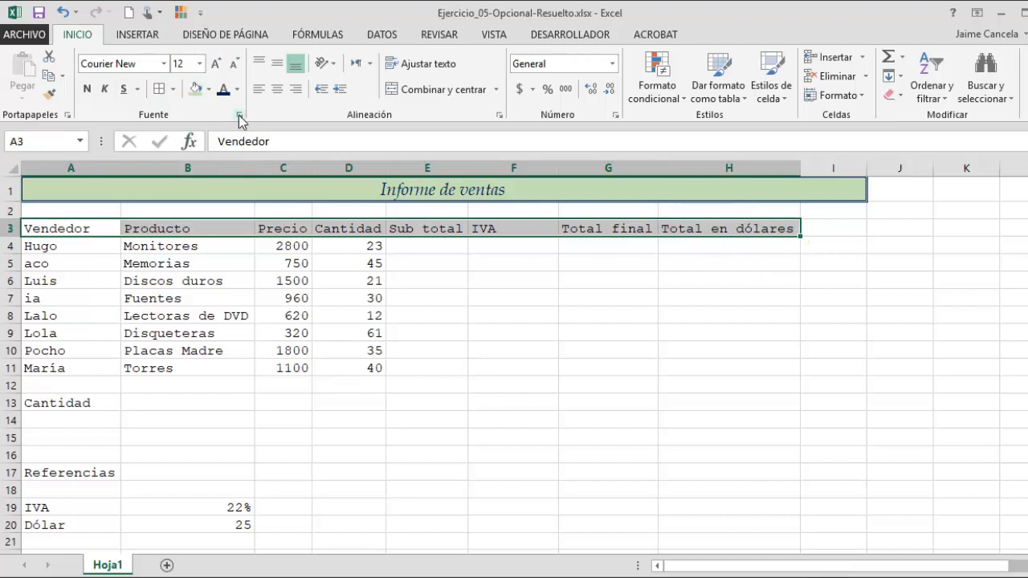
{"action": "left_click", "coordinate": [277, 90]}
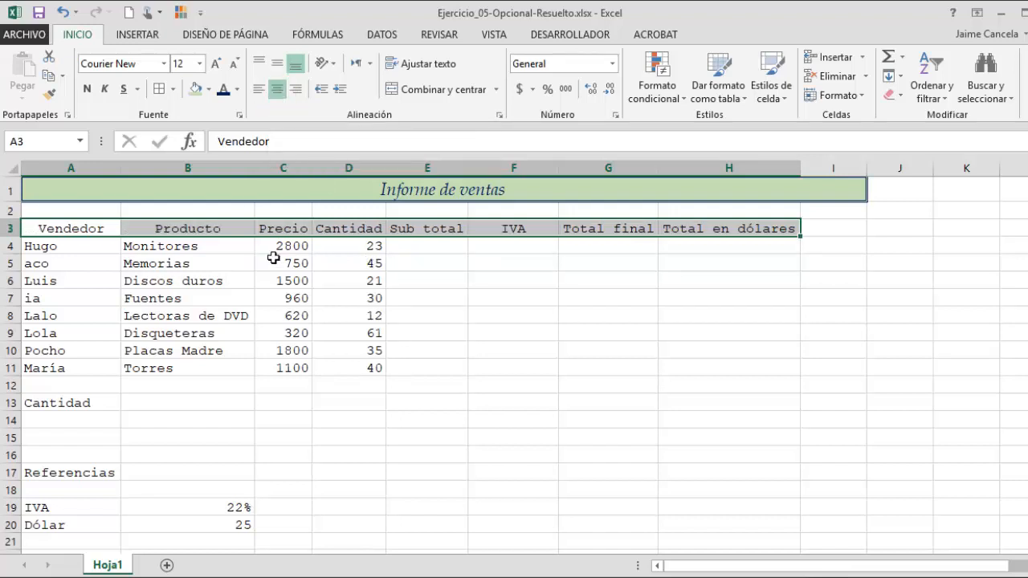
- Apply the Moneda number format with no decimals to the Precio values and the empty Sub total to Total final cells
{"action": "left_click_drag", "start_coordinate": [296, 248], "coordinate": [299, 380]}
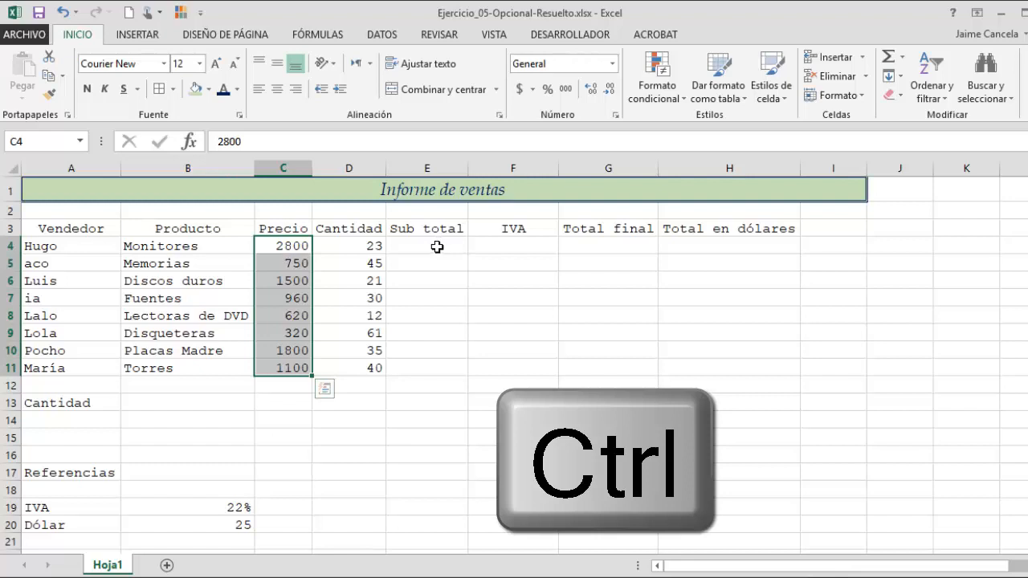
{"action": "left_click_drag", "start_coordinate": [433, 250], "coordinate": [622, 370]}
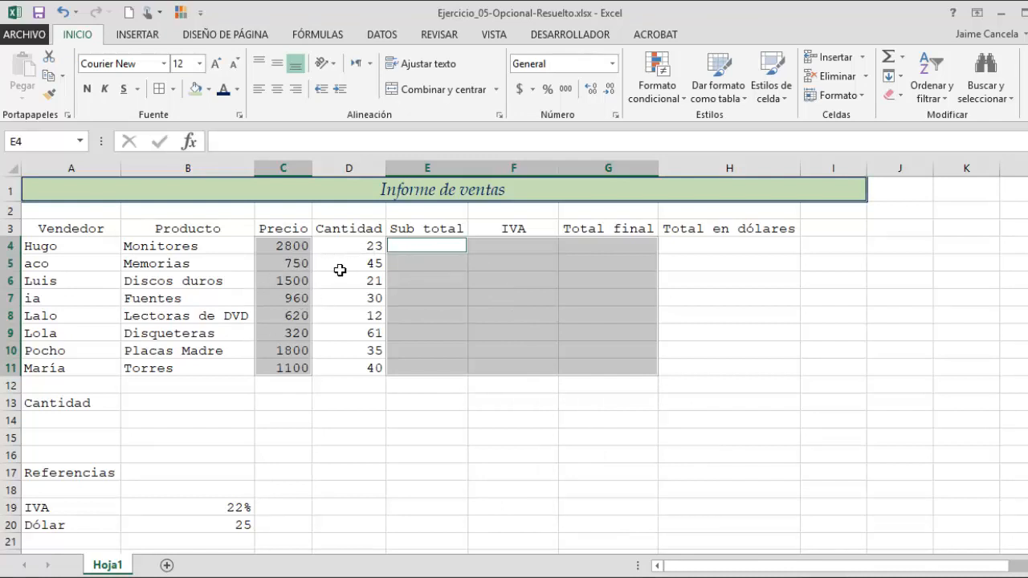
{"action": "left_click", "coordinate": [613, 63]}
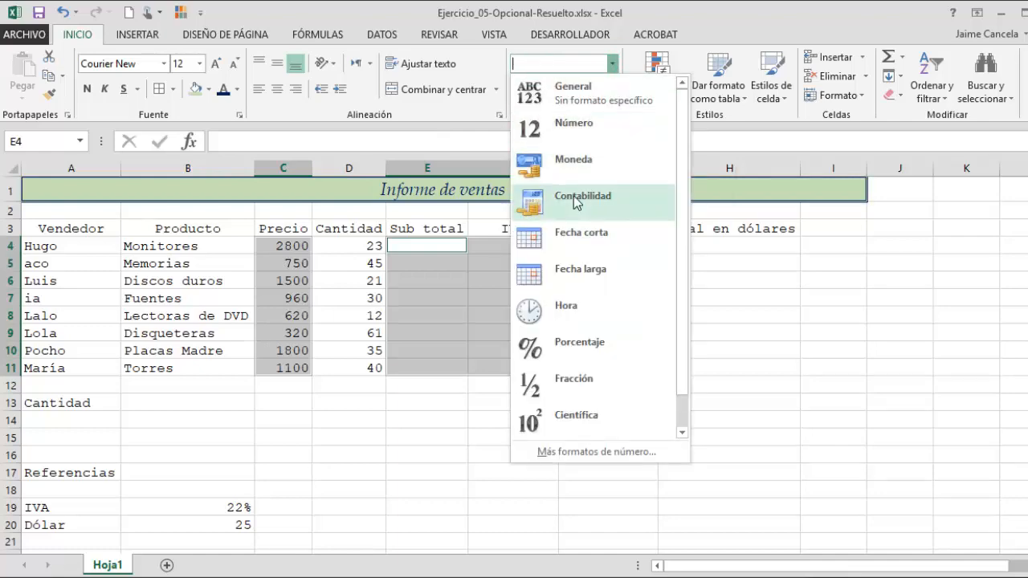
{"action": "left_click", "coordinate": [582, 159]}
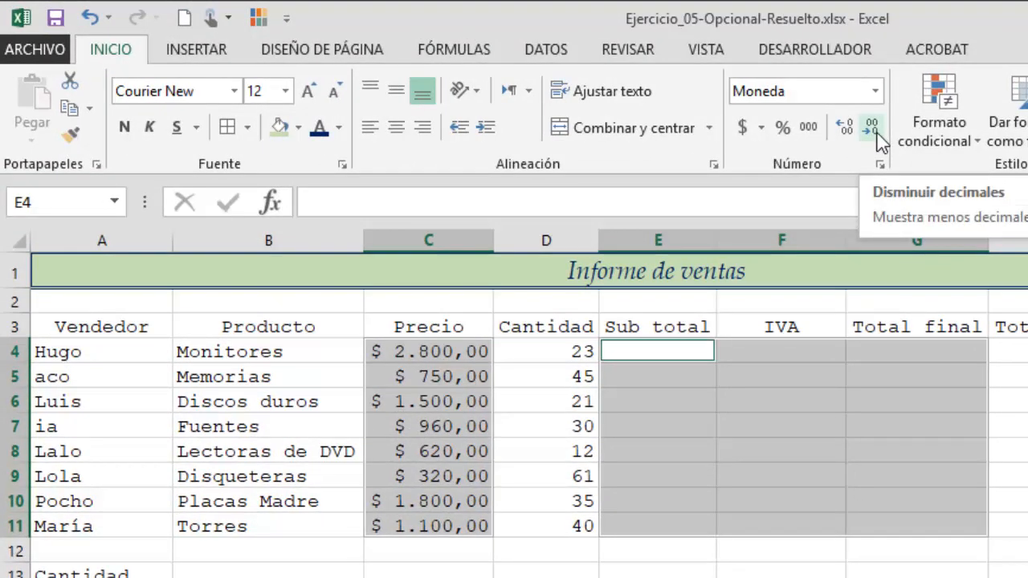
{"action": "left_click", "coordinate": [877, 138]}
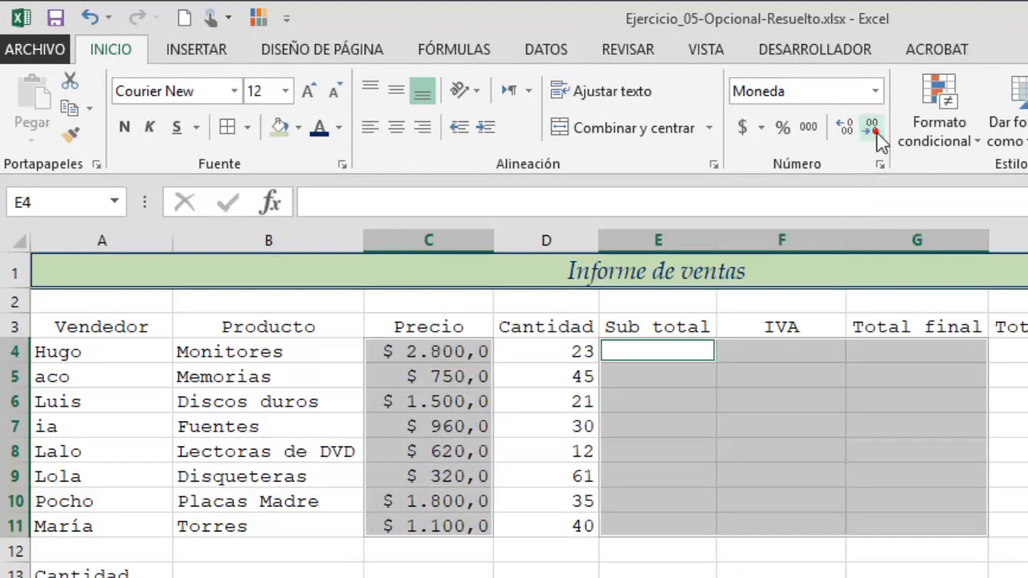
{"action": "left_click", "coordinate": [878, 138]}
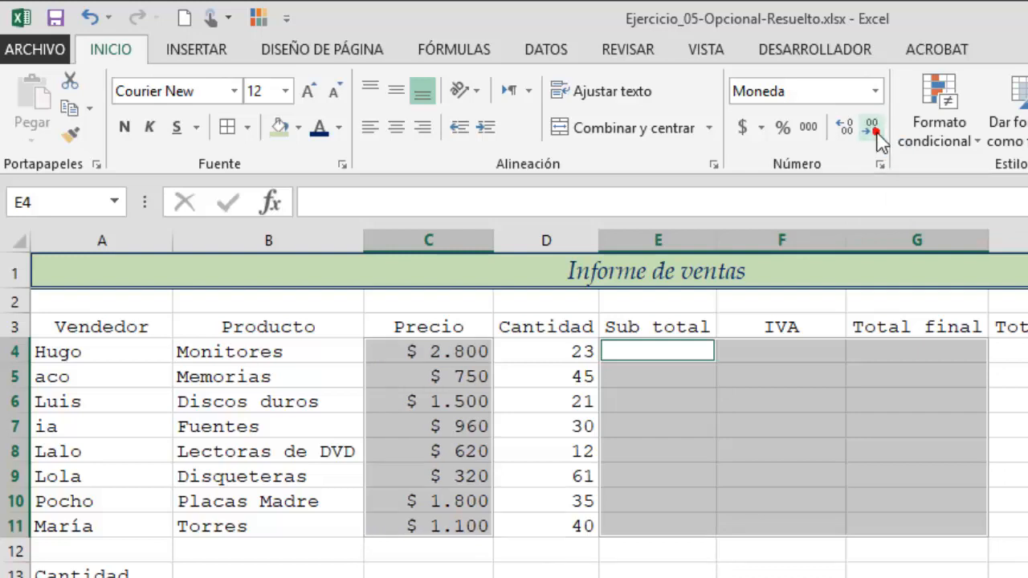
{"action": "left_click", "coordinate": [619, 572]}
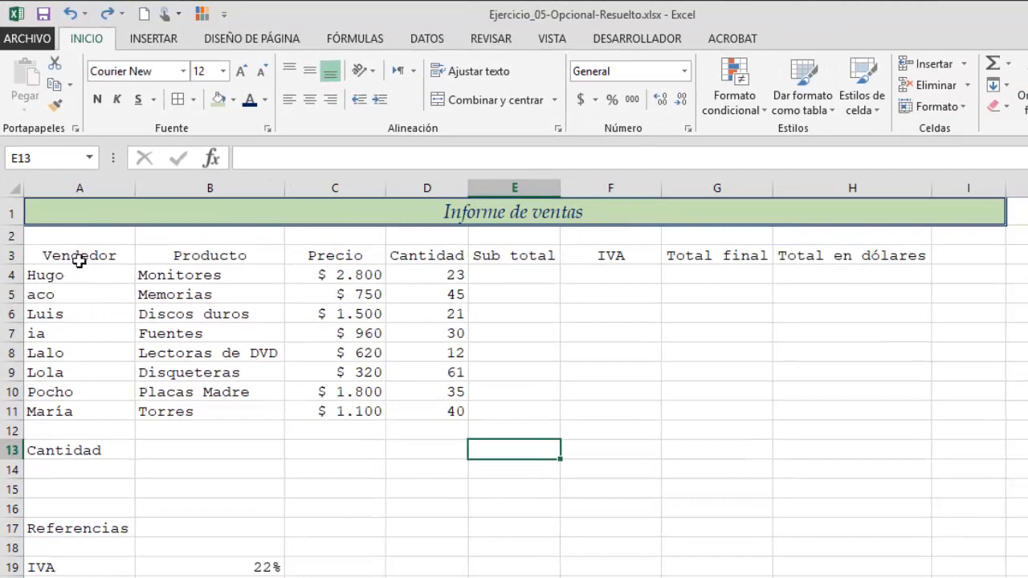
- Open the border settings for the table A3:H11 and set red interior borders
{"action": "left_click_drag", "start_coordinate": [81, 261], "coordinate": [865, 426]}
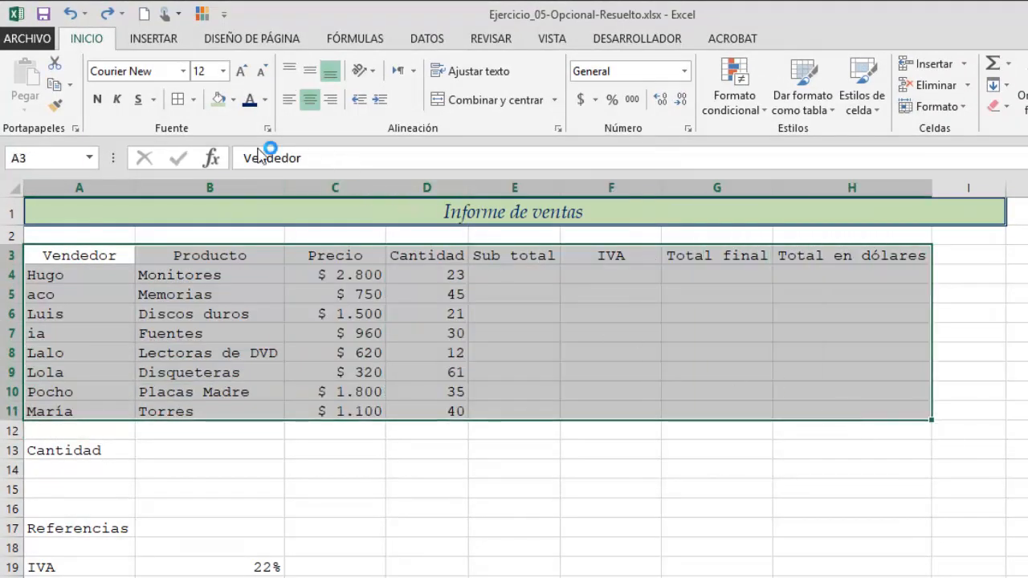
{"action": "left_click", "coordinate": [193, 101]}
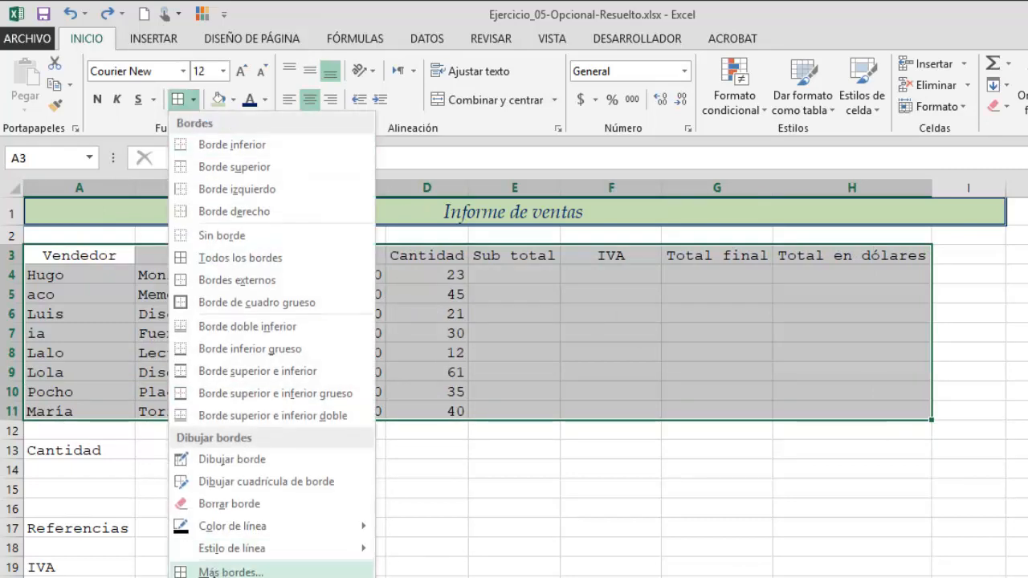
{"action": "left_click", "coordinate": [217, 570]}
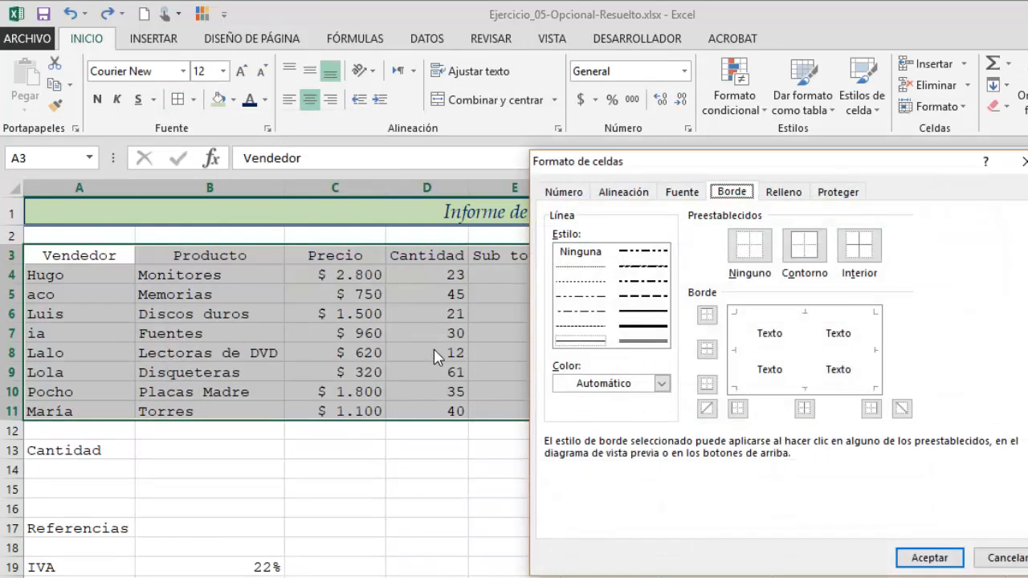
{"action": "left_click", "coordinate": [581, 341]}
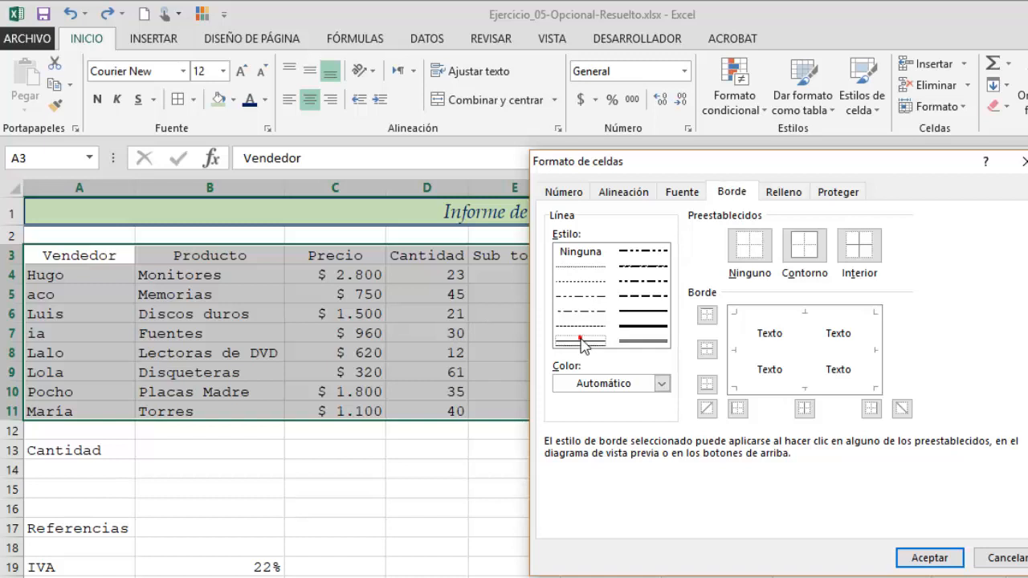
{"action": "left_click", "coordinate": [661, 383]}
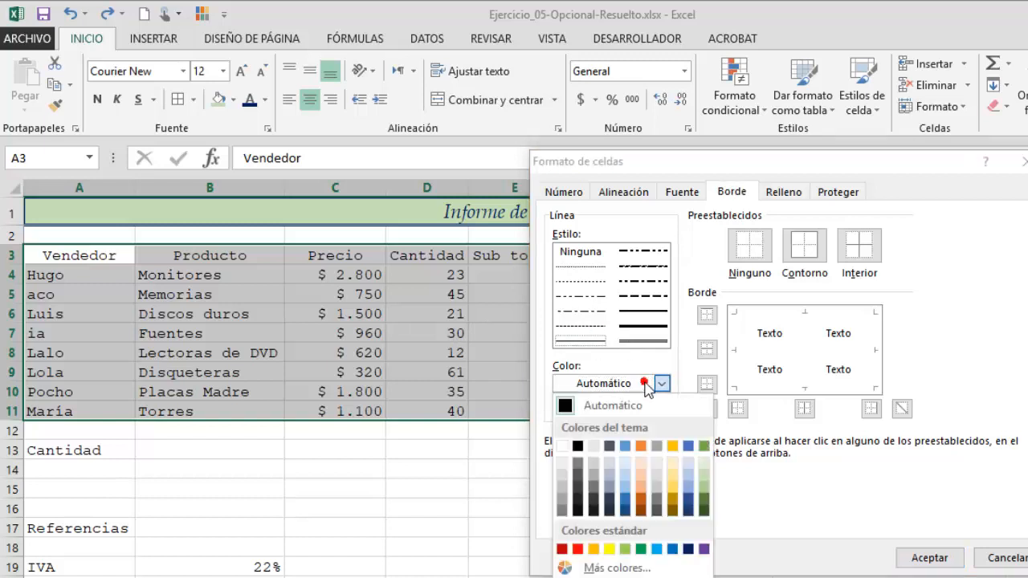
{"action": "left_click", "coordinate": [577, 550]}
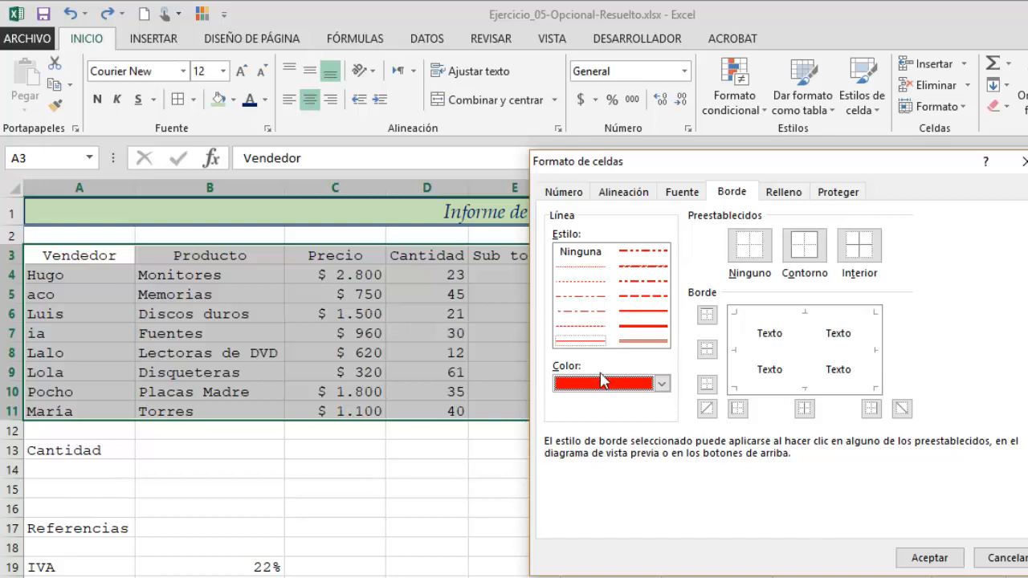
{"action": "left_click", "coordinate": [862, 253]}
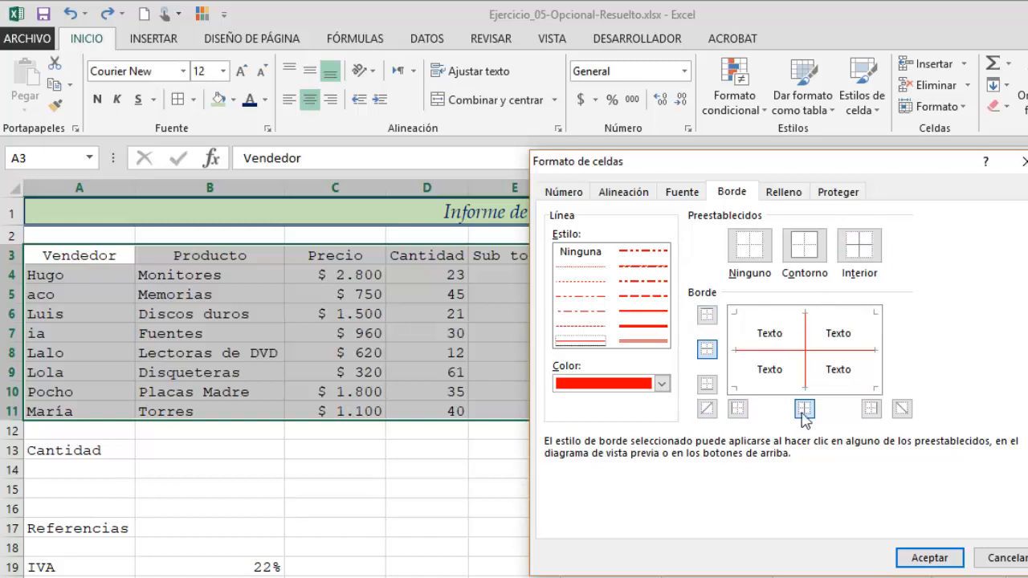
- Add a dark blue dotted outline border around the table A3:H11 and apply the border settings
{"action": "left_click", "coordinate": [640, 344]}
{"action": "left_click", "coordinate": [661, 385]}
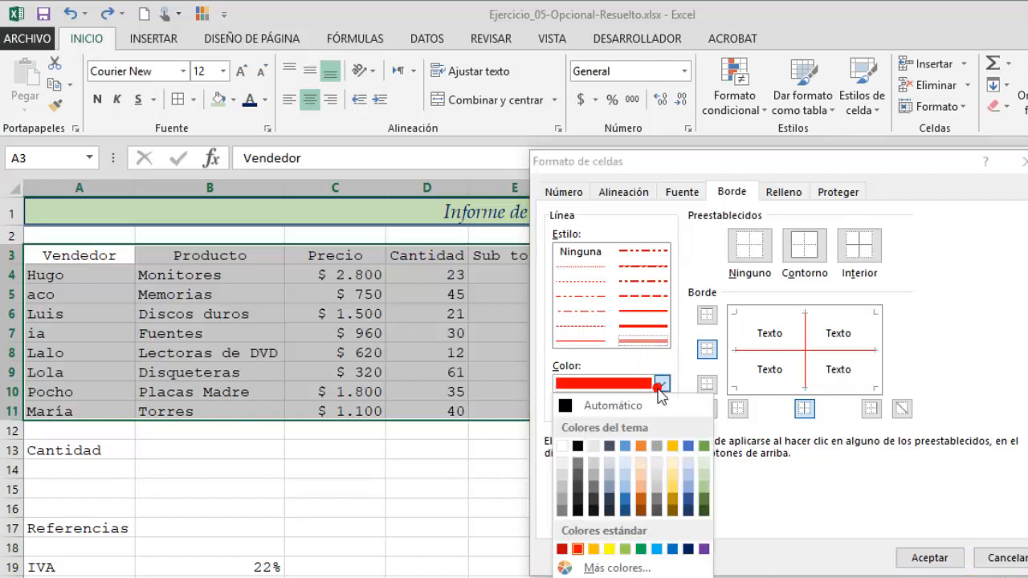
{"action": "left_click", "coordinate": [592, 330]}
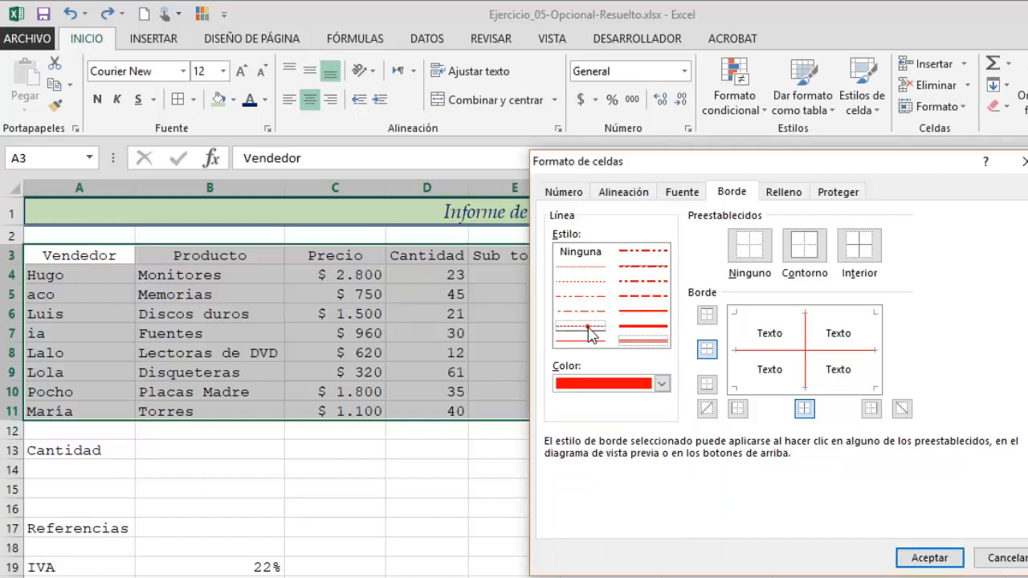
{"action": "left_click", "coordinate": [589, 327]}
{"action": "left_click", "coordinate": [661, 384]}
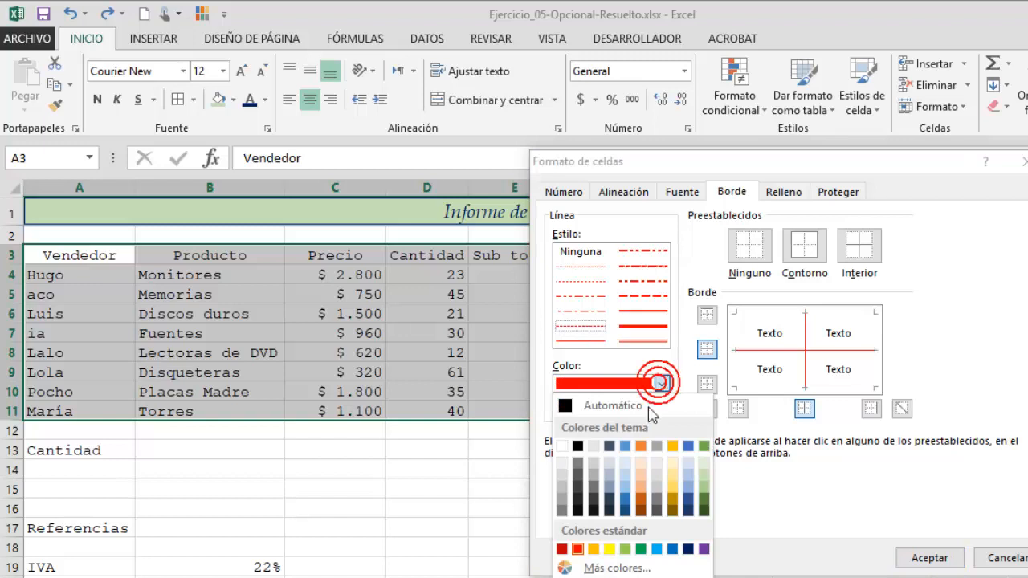
{"action": "left_click", "coordinate": [688, 549]}
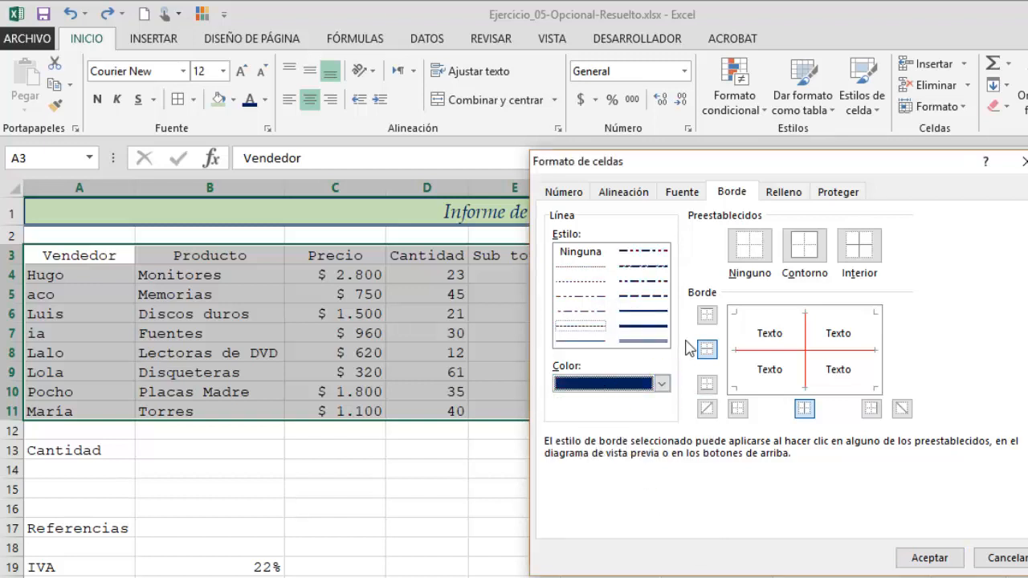
{"action": "left_click", "coordinate": [813, 254]}
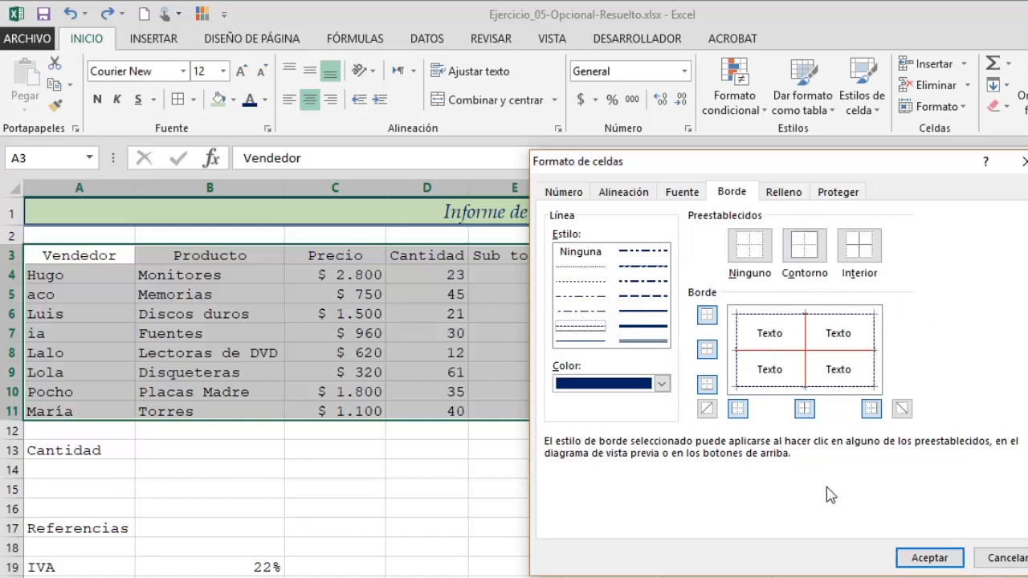
{"action": "left_click", "coordinate": [922, 559]}
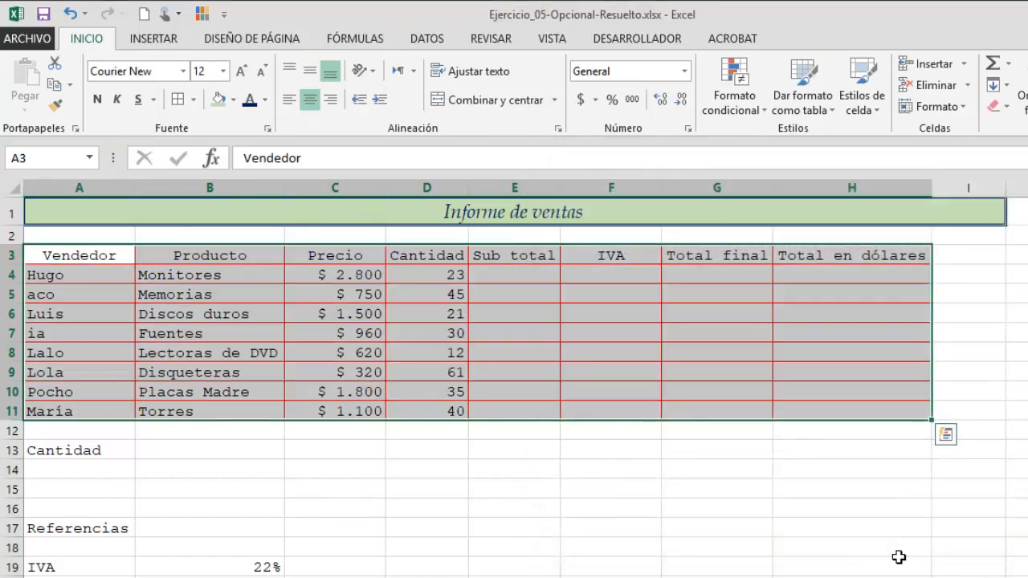
{"action": "left_click", "coordinate": [456, 473]}
{"action": "left_click", "coordinate": [452, 474]}
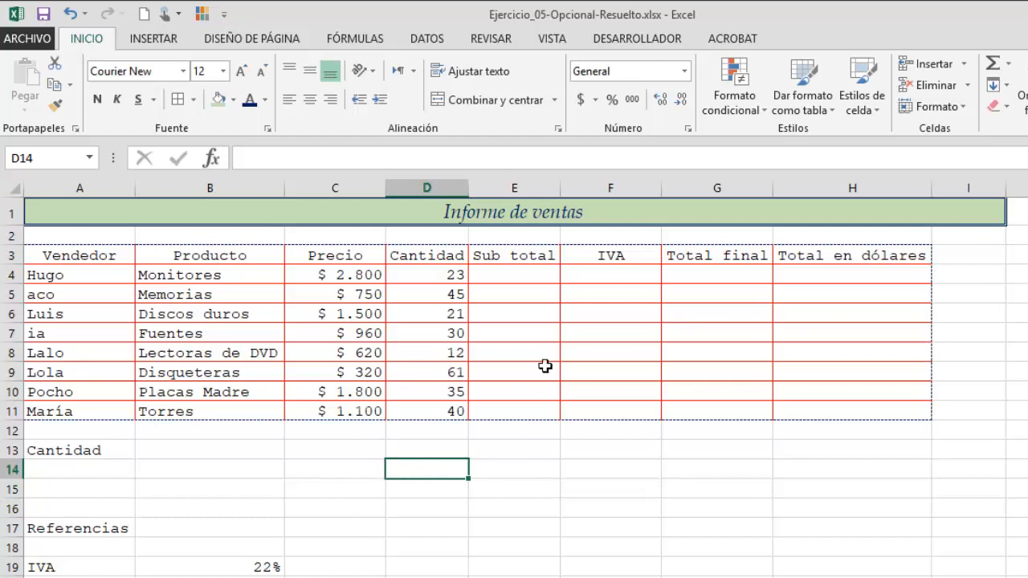
- Enter the formula =C4*D4 in the first Sub total cell E4
{"action": "left_click", "coordinate": [520, 287]}
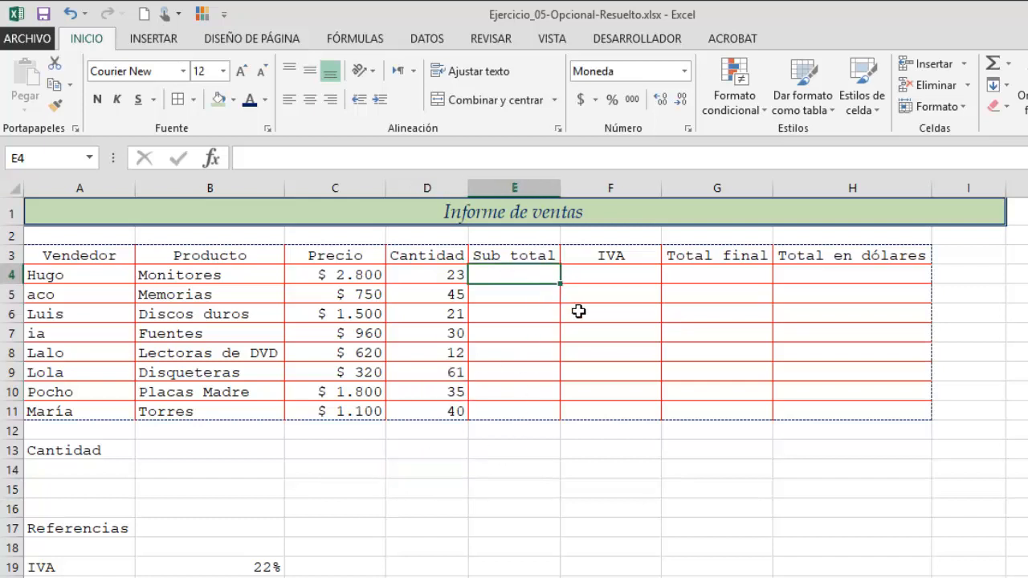
{"action": "type", "text": "="}
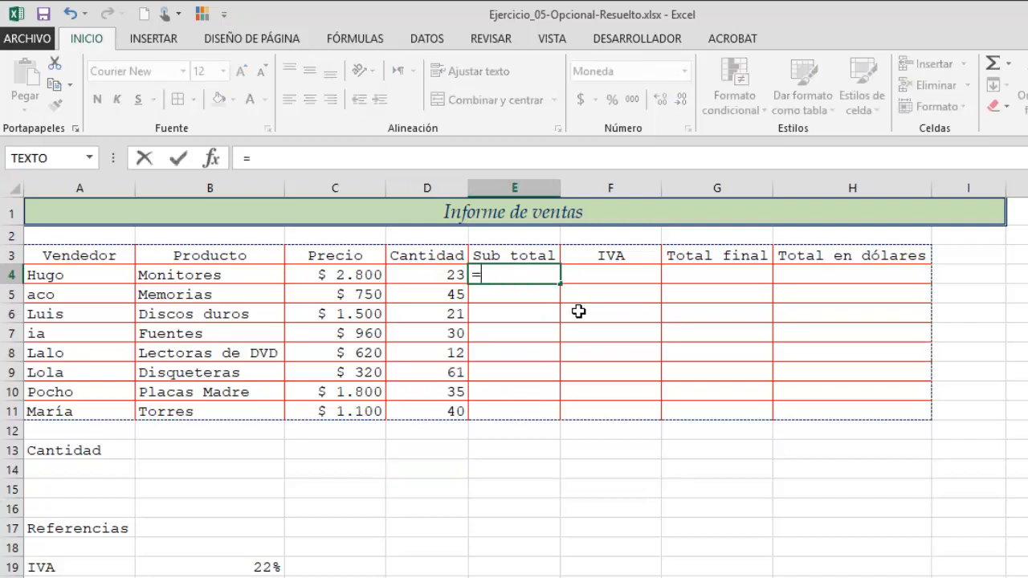
{"action": "left_click", "coordinate": [360, 275]}
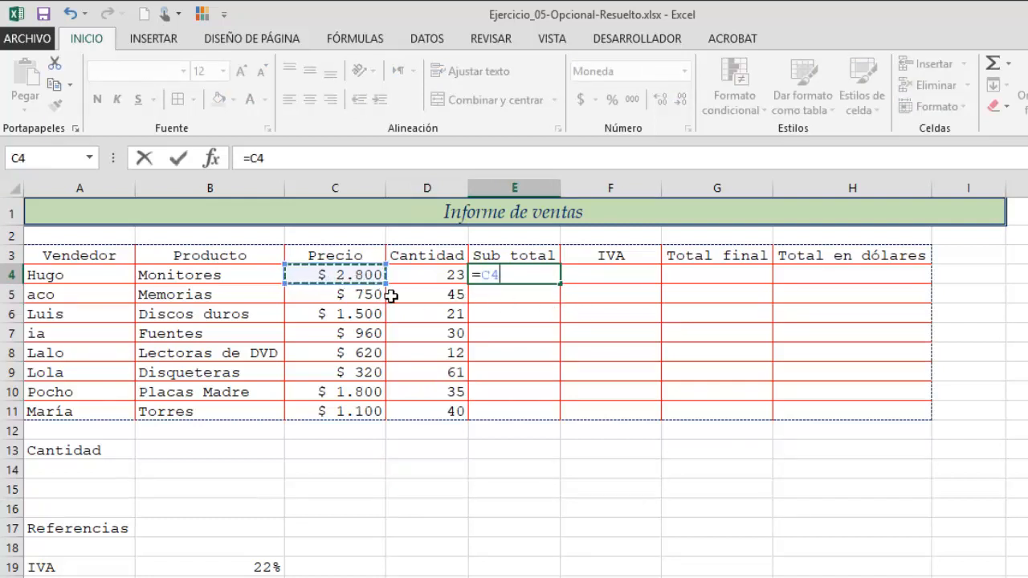
{"action": "type", "text": "*"}
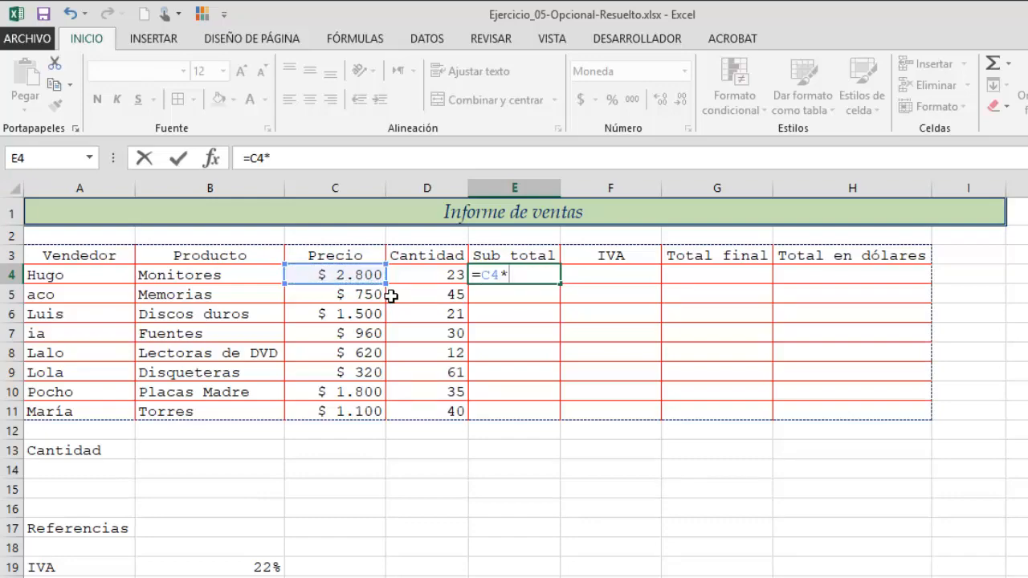
{"action": "left_click", "coordinate": [412, 280]}
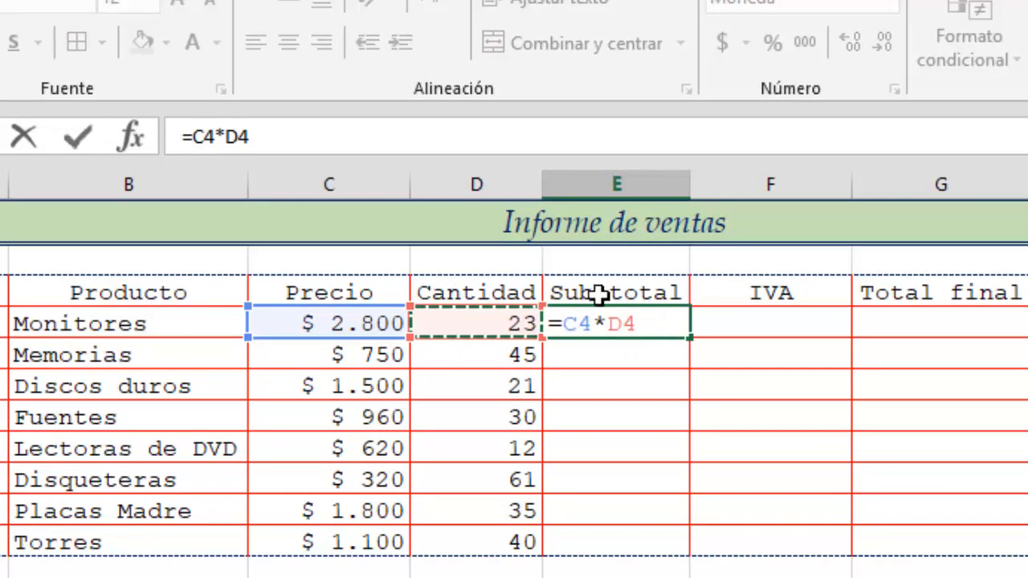
{"action": "key", "text": "Return"}
- Fill the Sub total formula down to E11 without copying formatting, keeping the table borders
{"action": "left_click", "coordinate": [669, 328]}
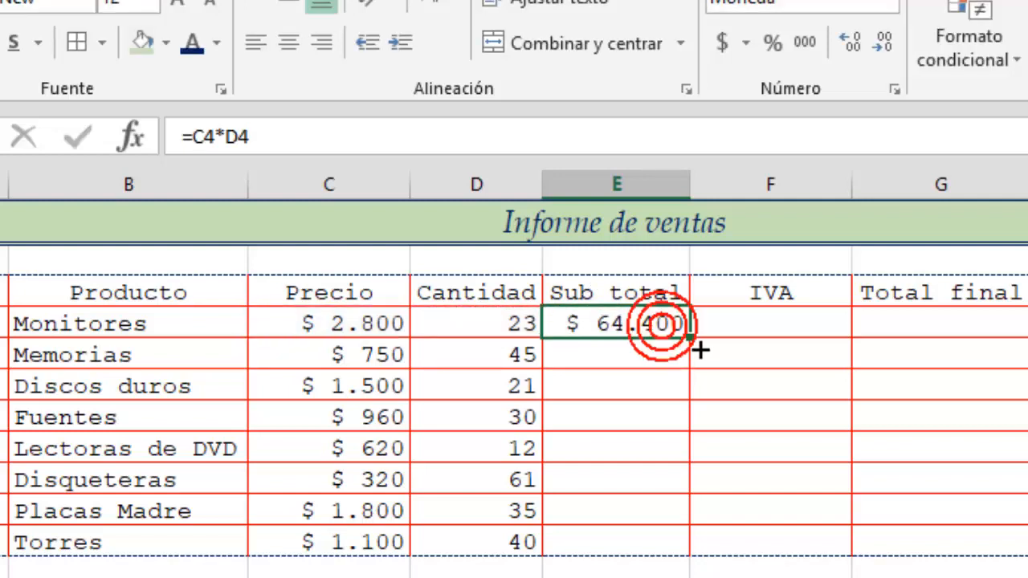
{"action": "double_click", "coordinate": [695, 347]}
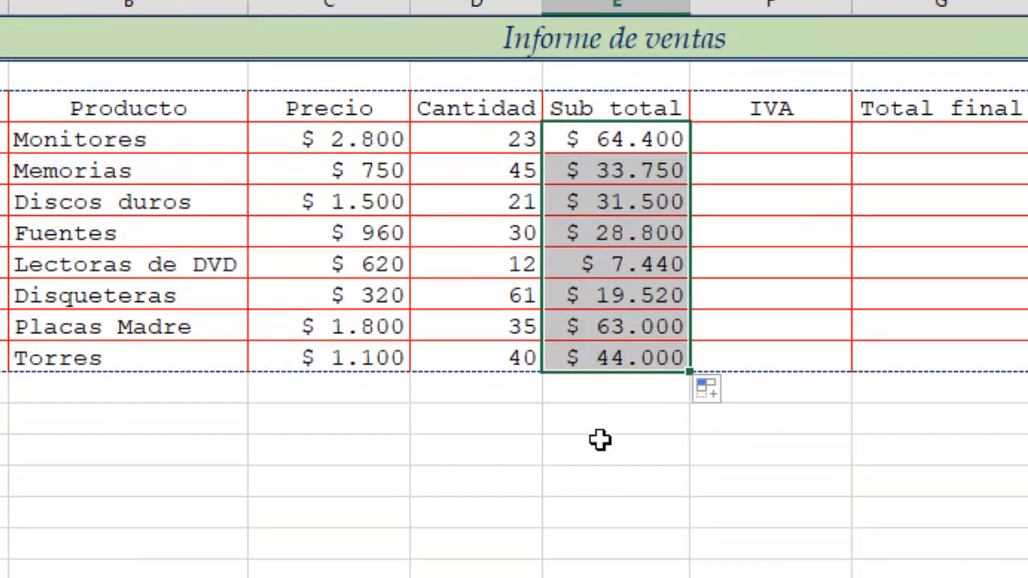
{"action": "left_click", "coordinate": [602, 430]}
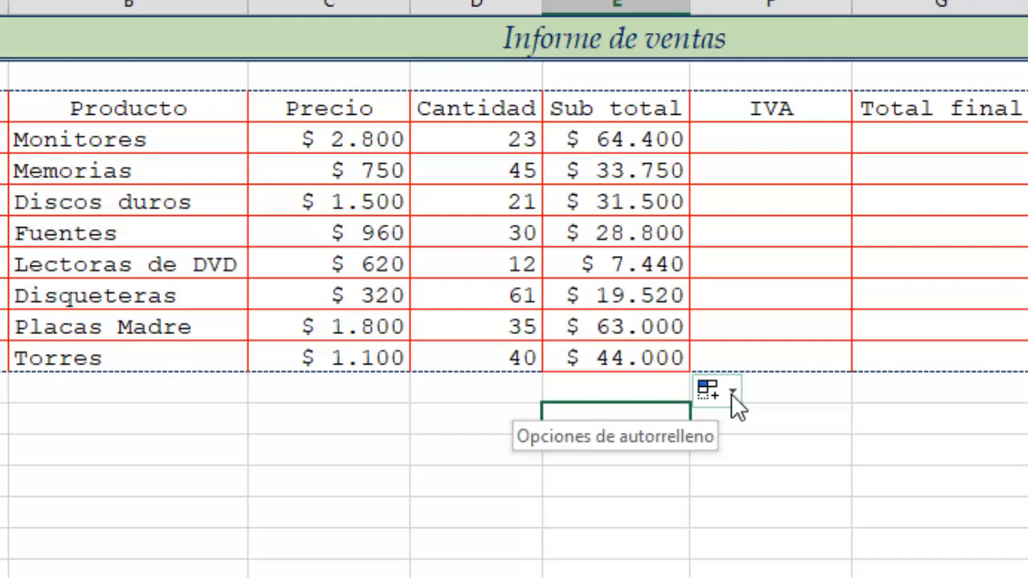
{"action": "left_click", "coordinate": [733, 394]}
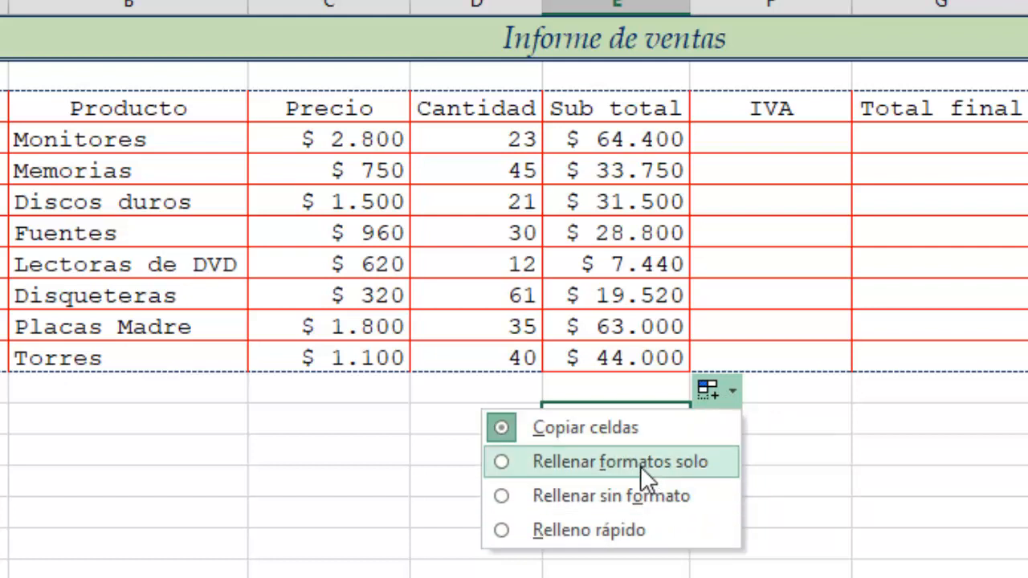
{"action": "left_click", "coordinate": [635, 495]}
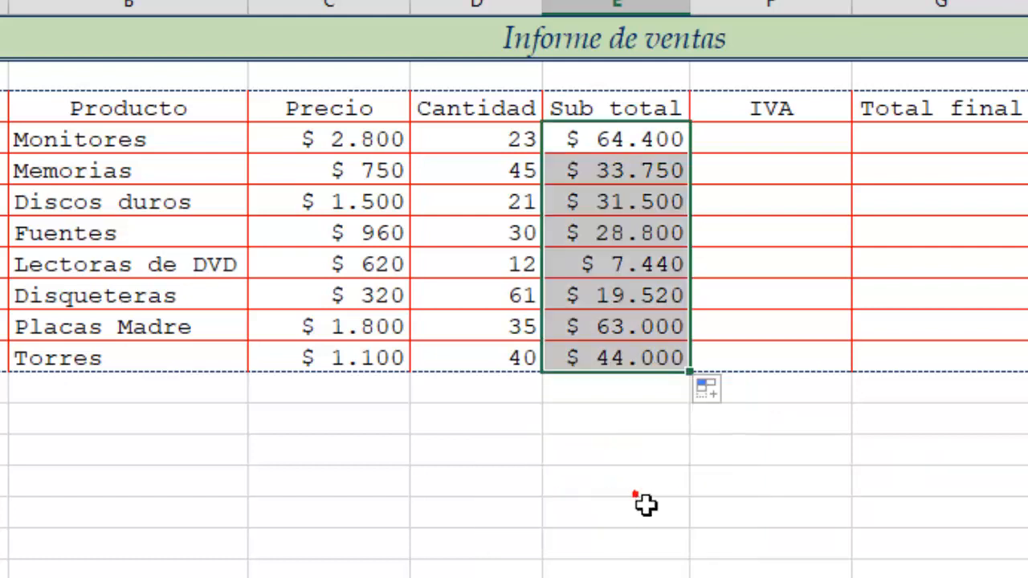
{"action": "left_click", "coordinate": [628, 462]}
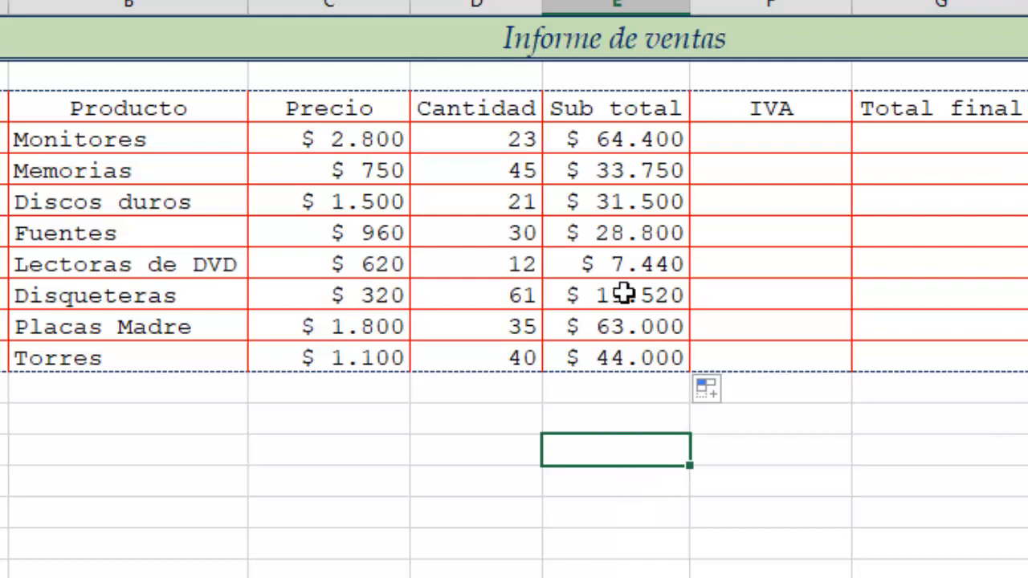
{"action": "left_click", "coordinate": [633, 179]}
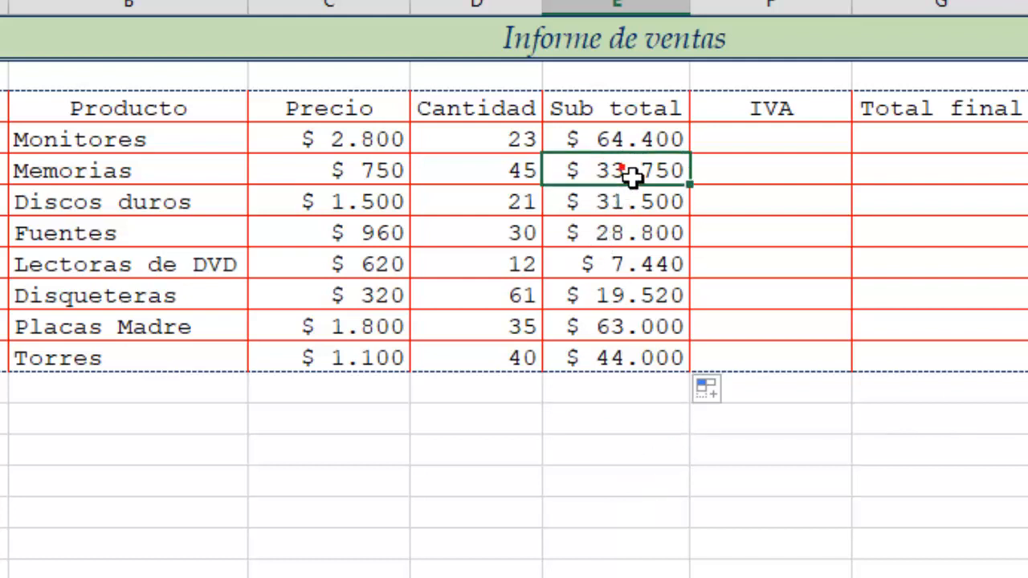
- Re-enter the Sub total formulas =C5*D5 in E5 and =C6*D6 in E6
{"action": "type", "text": "=C5*D5"}
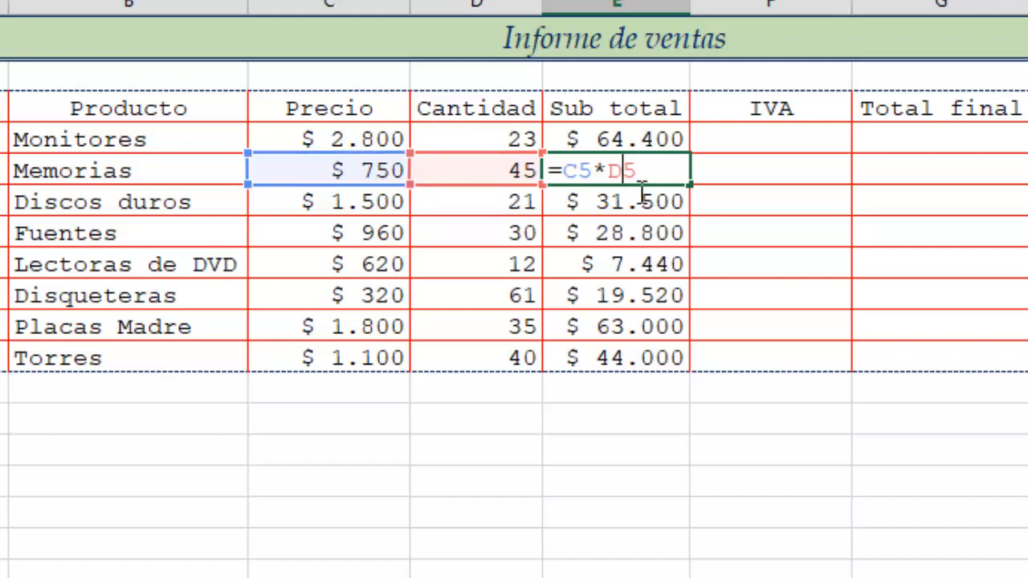
{"action": "key", "text": "Return"}
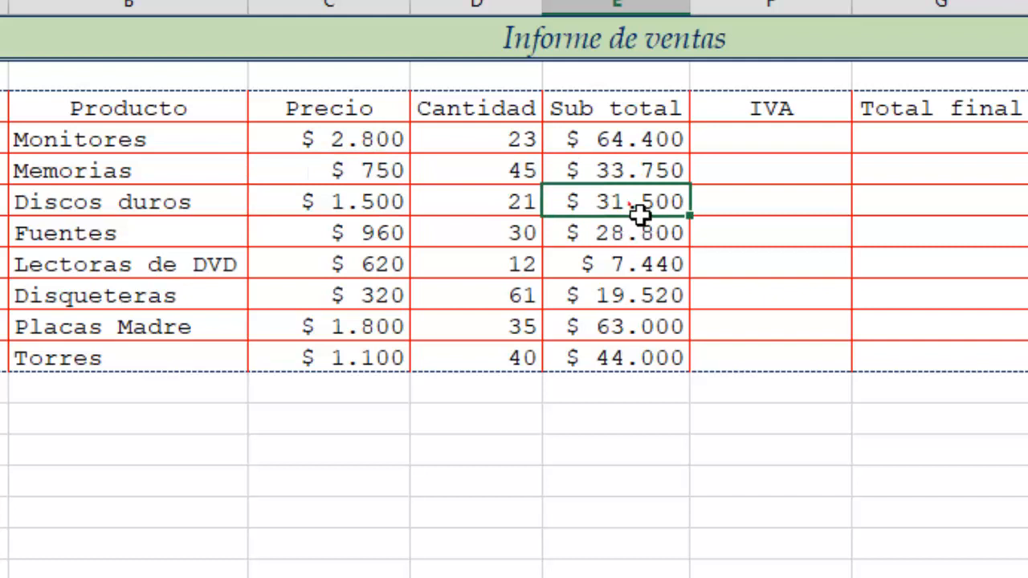
{"action": "type", "text": "=C6*D6"}
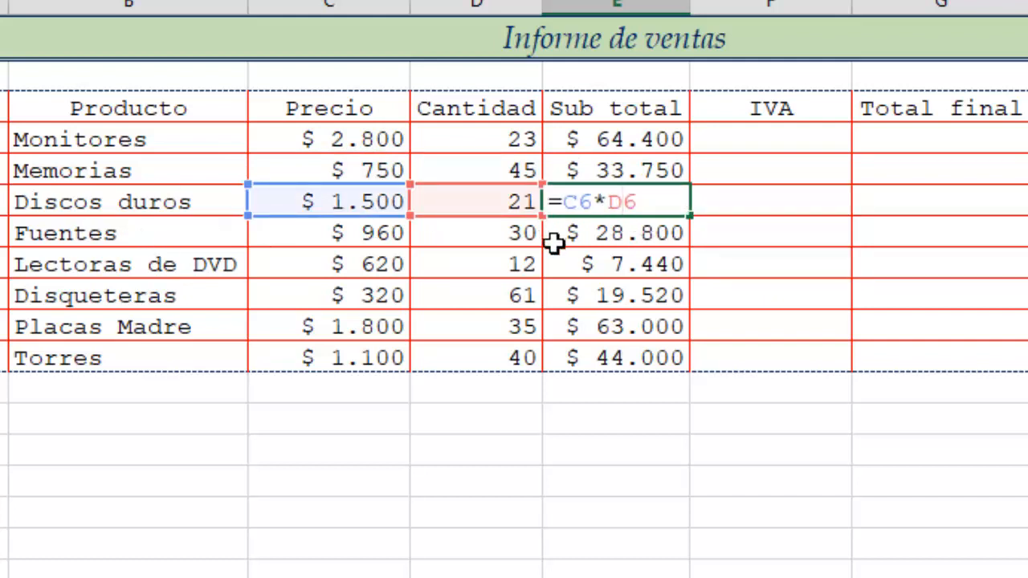
{"action": "key", "text": "Return"}
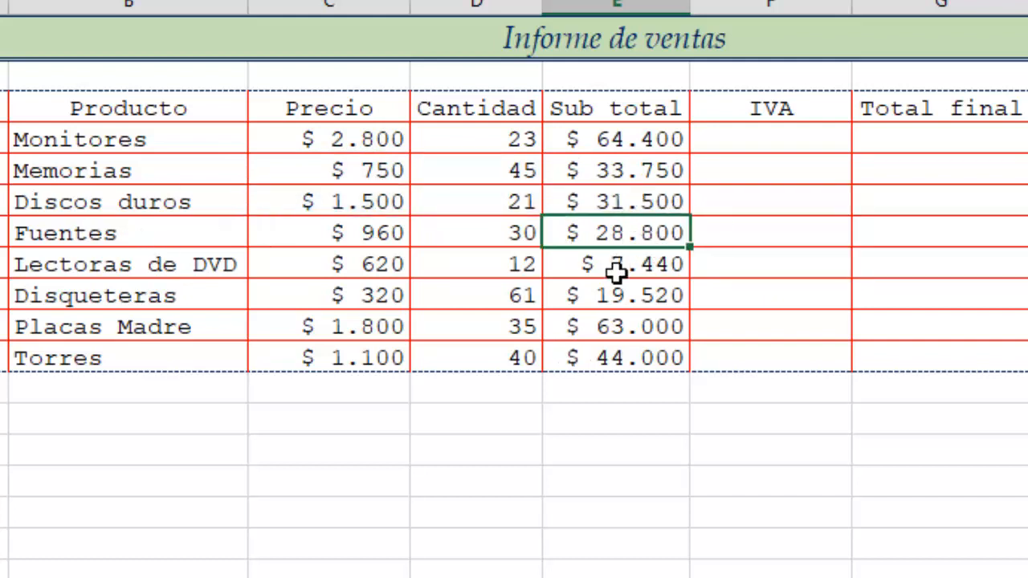
- Enter the IVA formula =E4*B19 in cell F4, multiplying the sub total by the IVA rate
{"action": "left_click", "coordinate": [799, 143]}
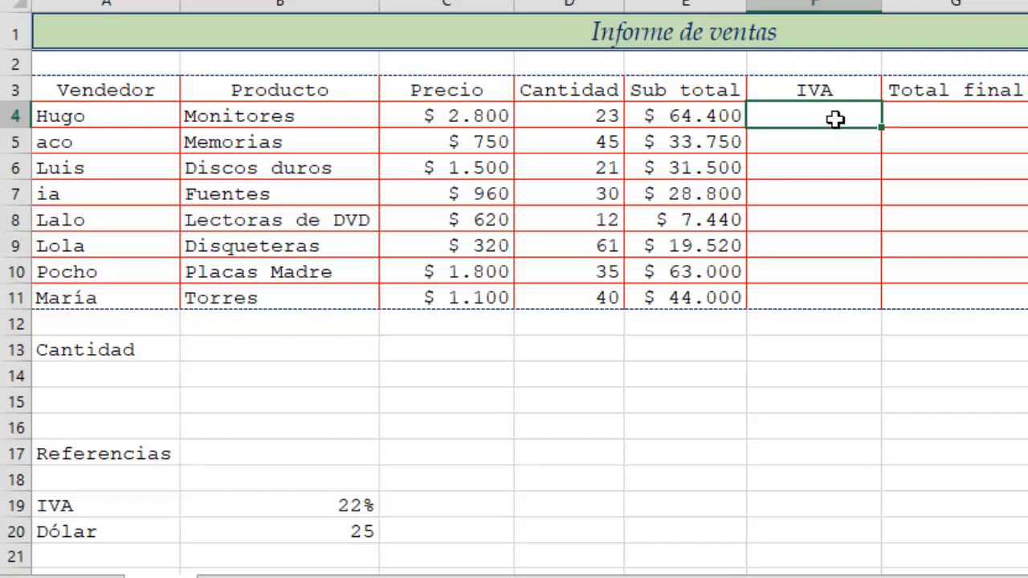
{"action": "type", "text": "="}
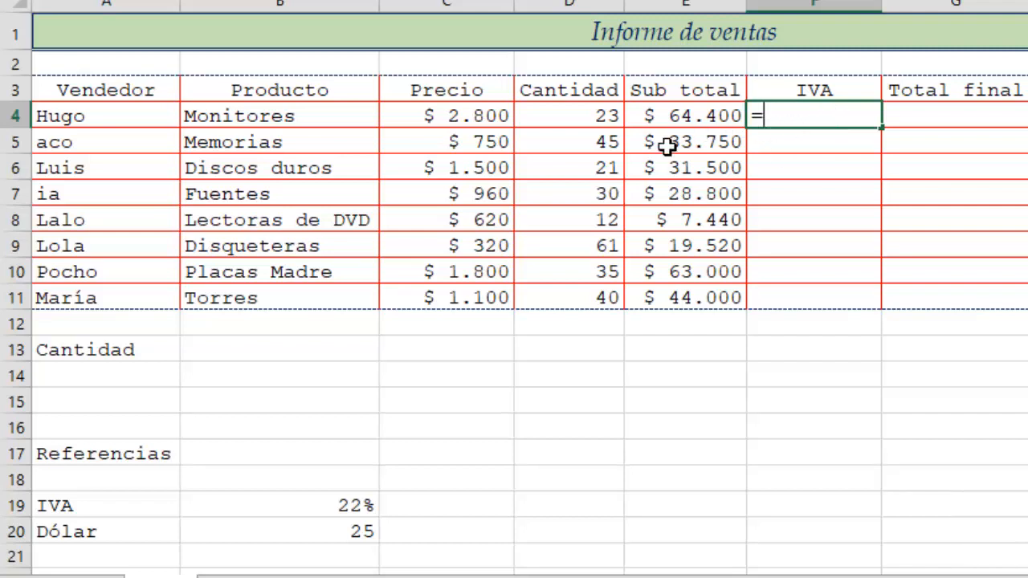
{"action": "left_click", "coordinate": [707, 118]}
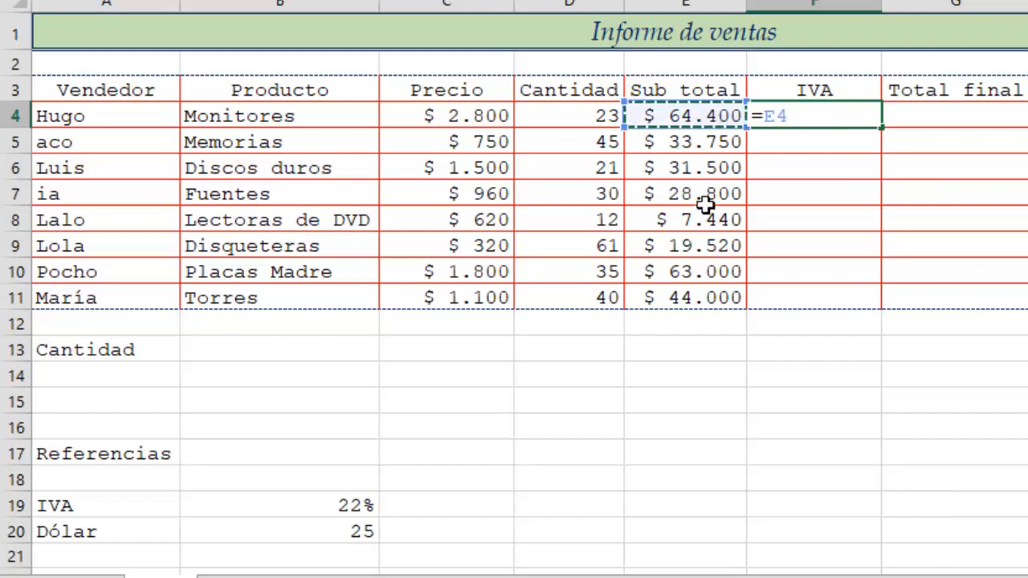
{"action": "type", "text": "*"}
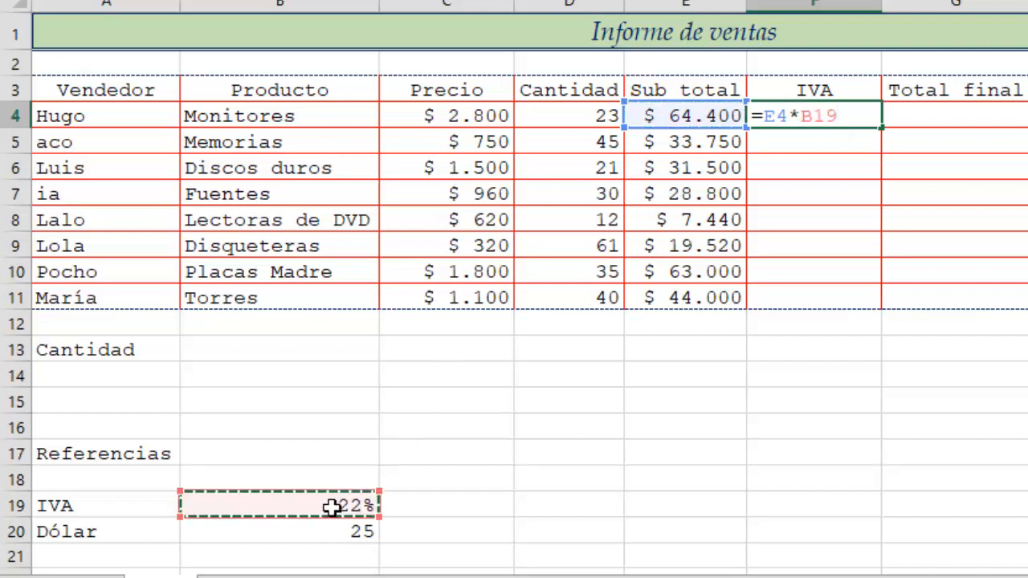
{"action": "key", "text": "Return"}
- Fill the IVA formula from F4 down to F11
{"action": "left_click", "coordinate": [869, 120]}
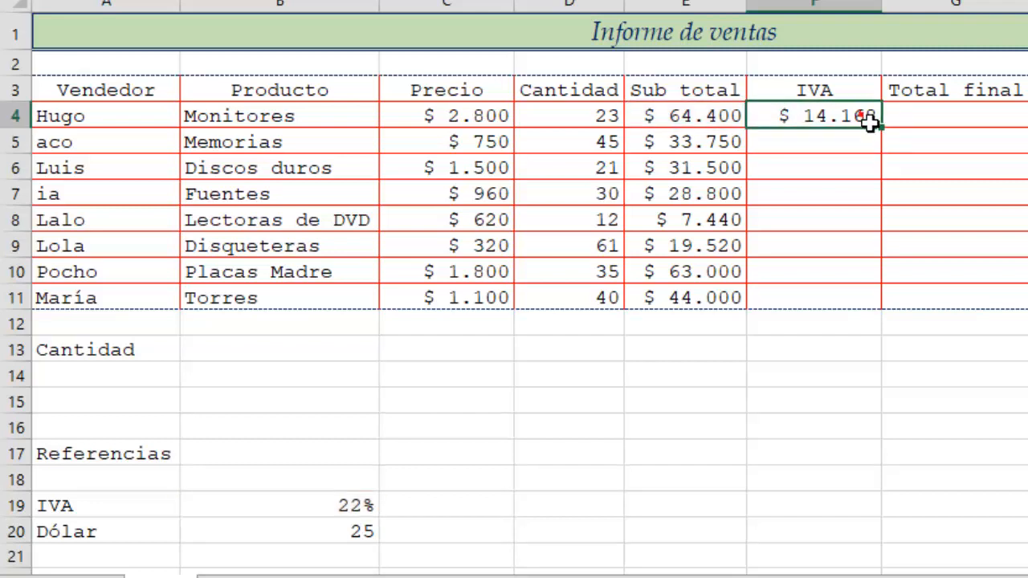
{"action": "double_click", "coordinate": [892, 136]}
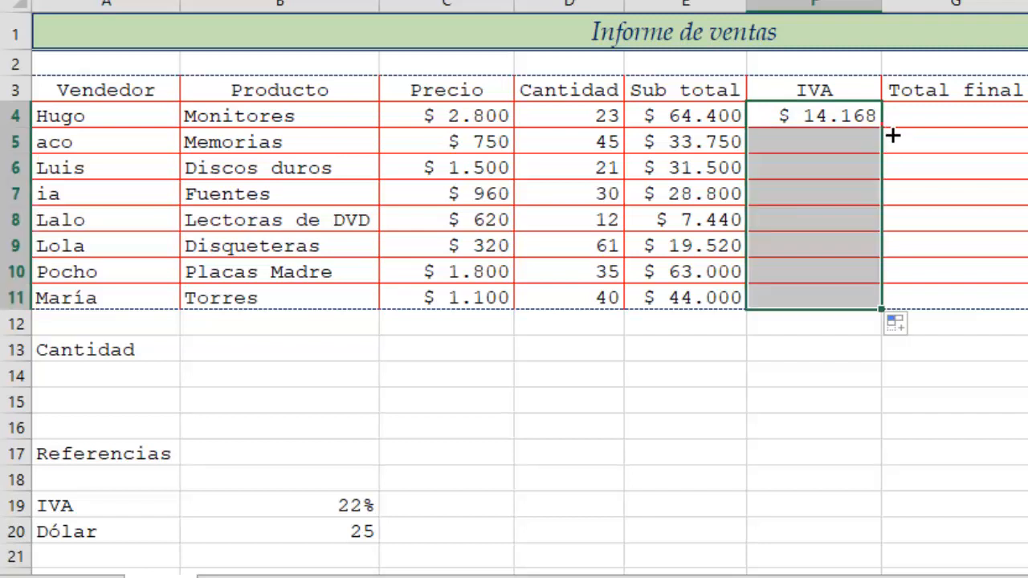
- Inspect the filled IVA formulas in cells F5 to F7 to check which rate cell they reference
{"action": "left_click", "coordinate": [843, 135]}
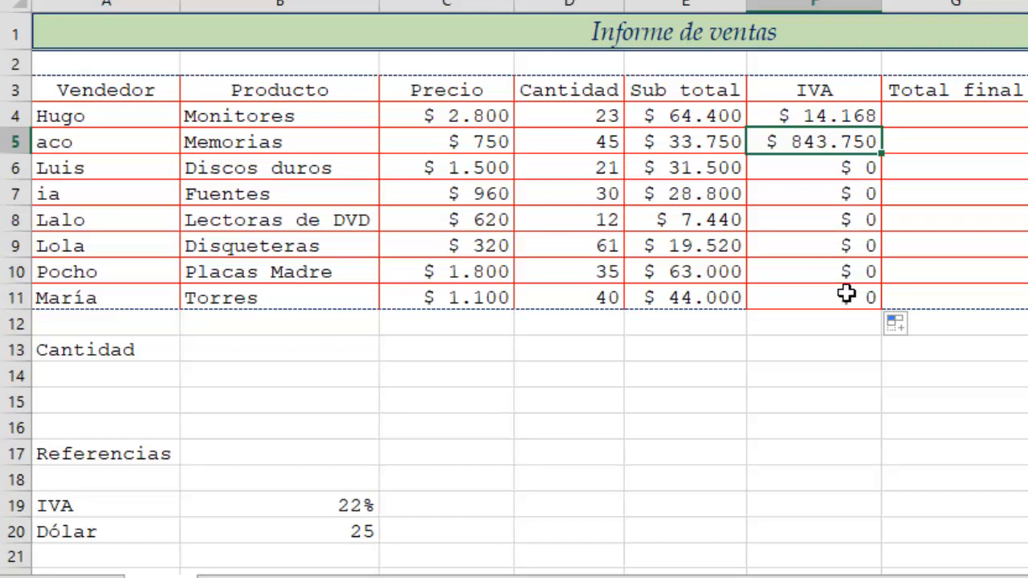
{"action": "double_click", "coordinate": [839, 147]}
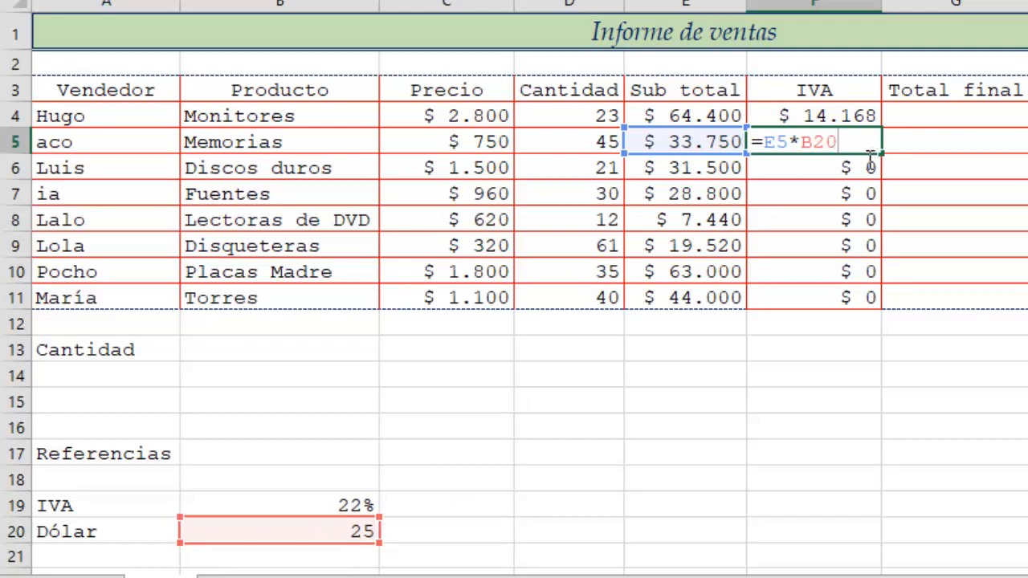
{"action": "key", "text": "Return"}
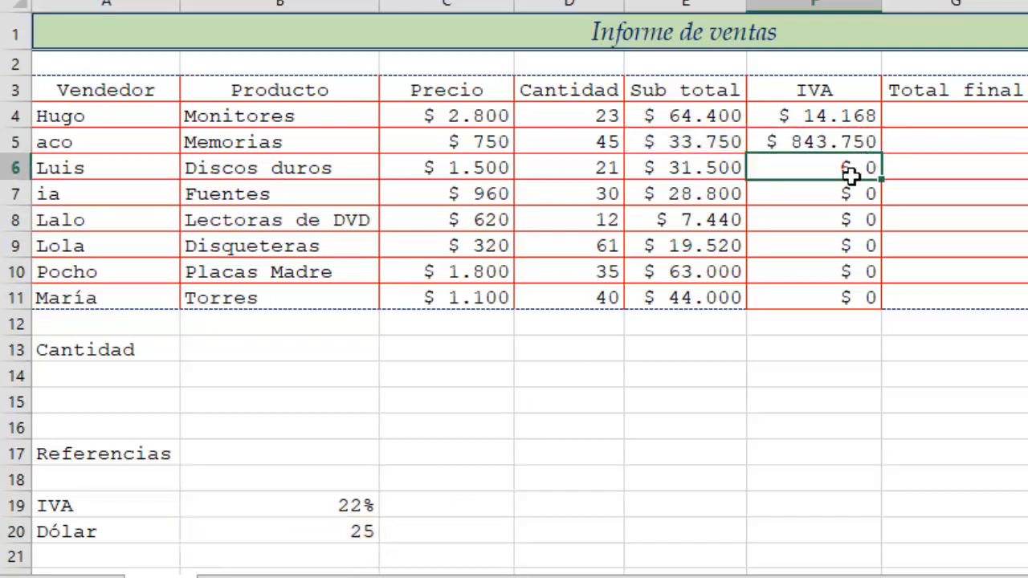
{"action": "double_click", "coordinate": [851, 167]}
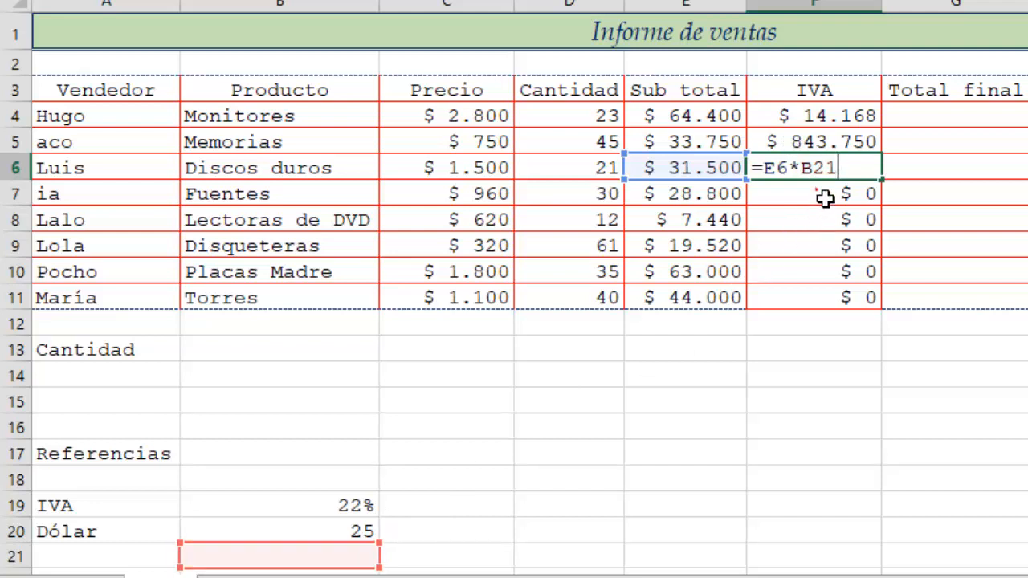
{"action": "double_click", "coordinate": [827, 200]}
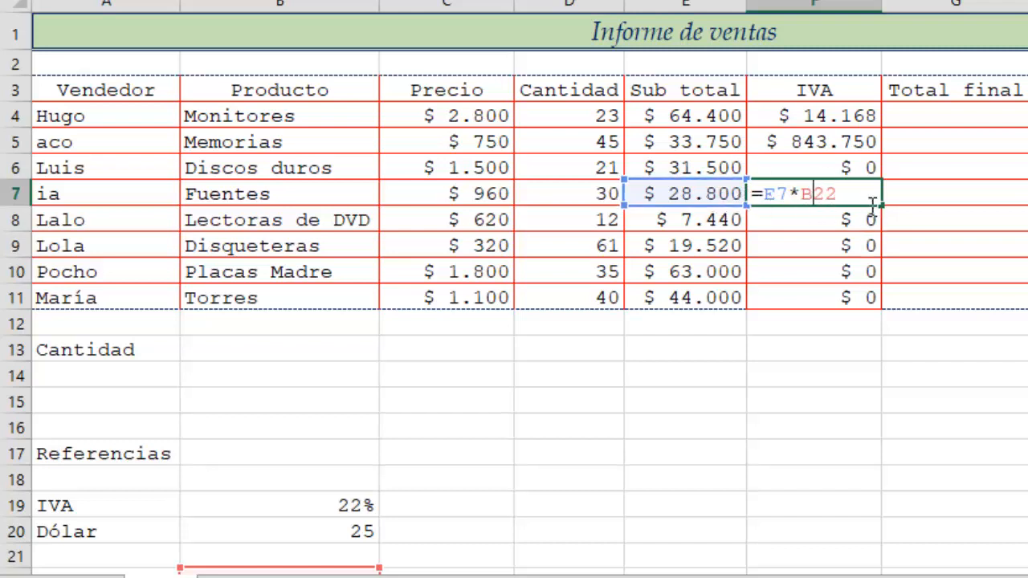
{"action": "key", "text": "Return"}
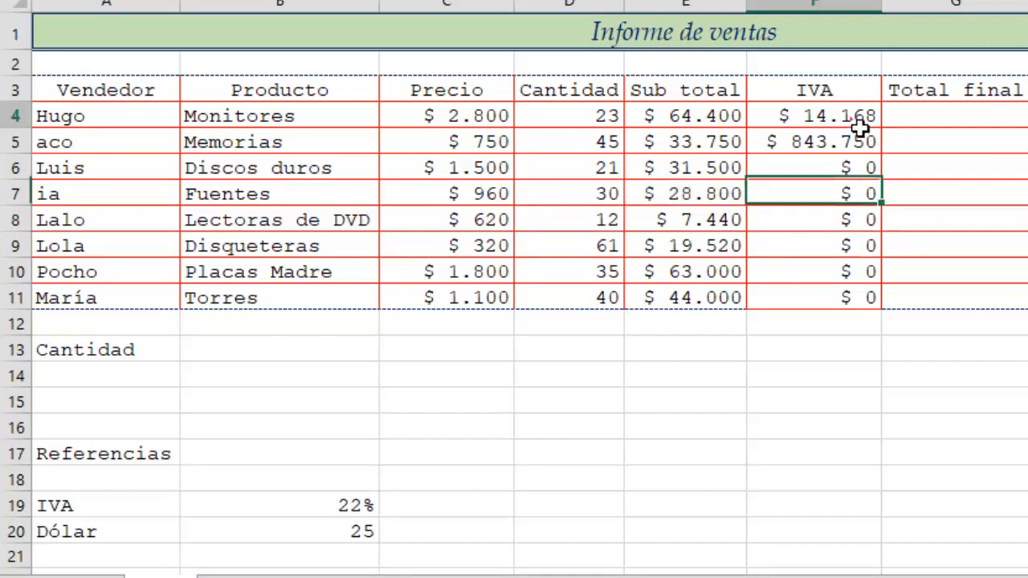
- Edit the F5 IVA formula so it references B19 instead of B20
{"action": "left_click", "coordinate": [854, 115]}
{"action": "double_click", "coordinate": [843, 153]}
{"action": "left_click", "coordinate": [841, 143]}
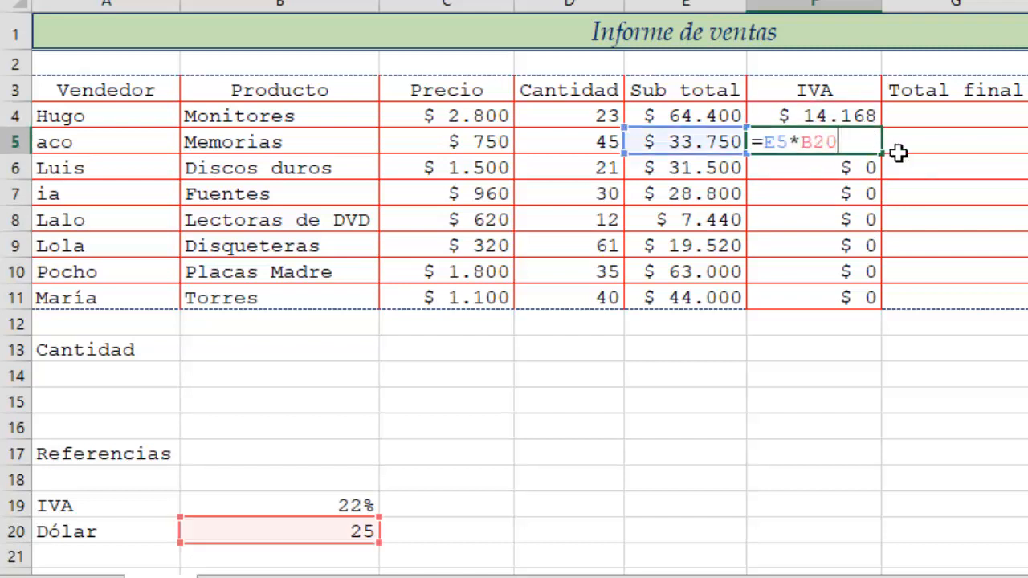
{"action": "key", "text": "BackSpace"}
{"action": "key", "text": "BackSpace"}
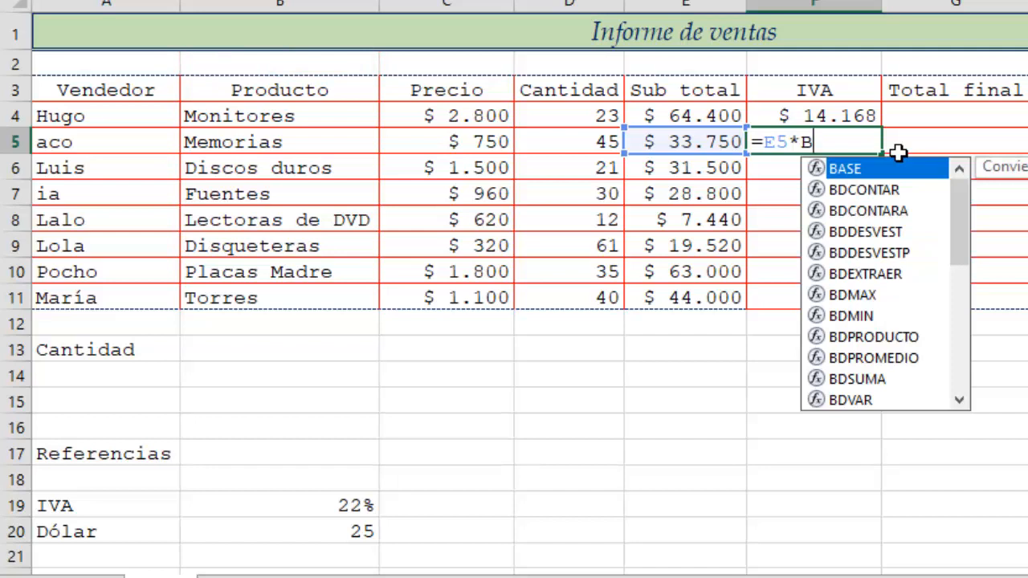
{"action": "type", "text": "19"}
{"action": "key", "text": "Return"}
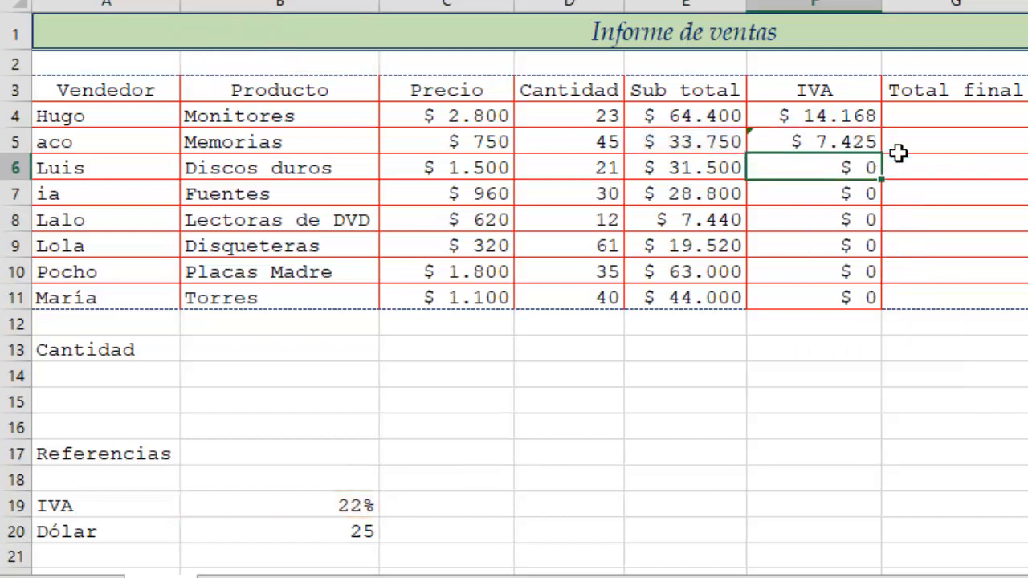
- Edit the F6 and F7 IVA formulas so both reference B19
{"action": "key", "text": "F2"}
{"action": "key", "text": "BackSpace"}
{"action": "key", "text": "BackSpace"}
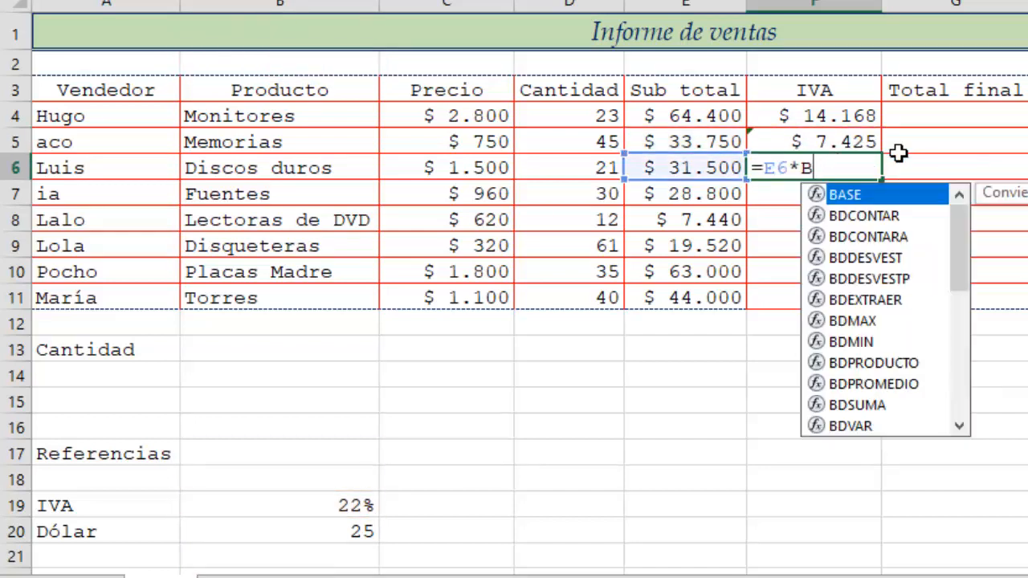
{"action": "type", "text": "19"}
{"action": "key", "text": "Return"}
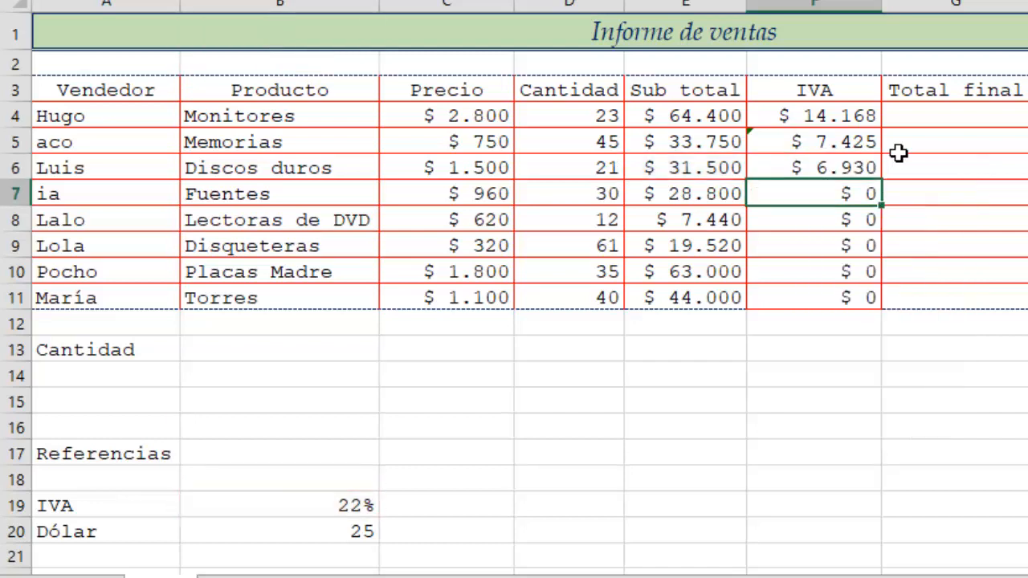
{"action": "key", "text": "F2"}
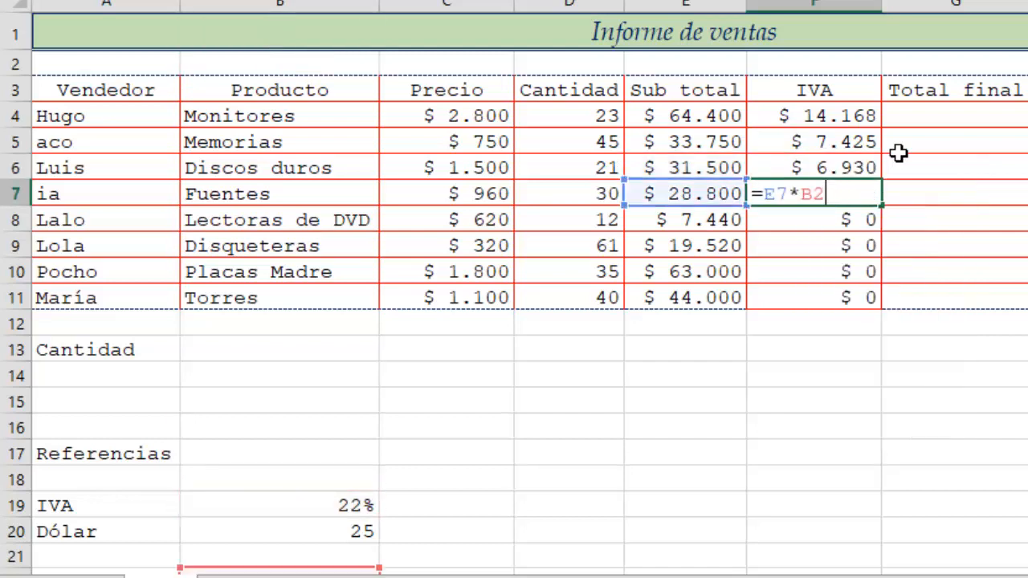
{"action": "key", "text": "BackSpace"}
{"action": "type", "text": "19"}
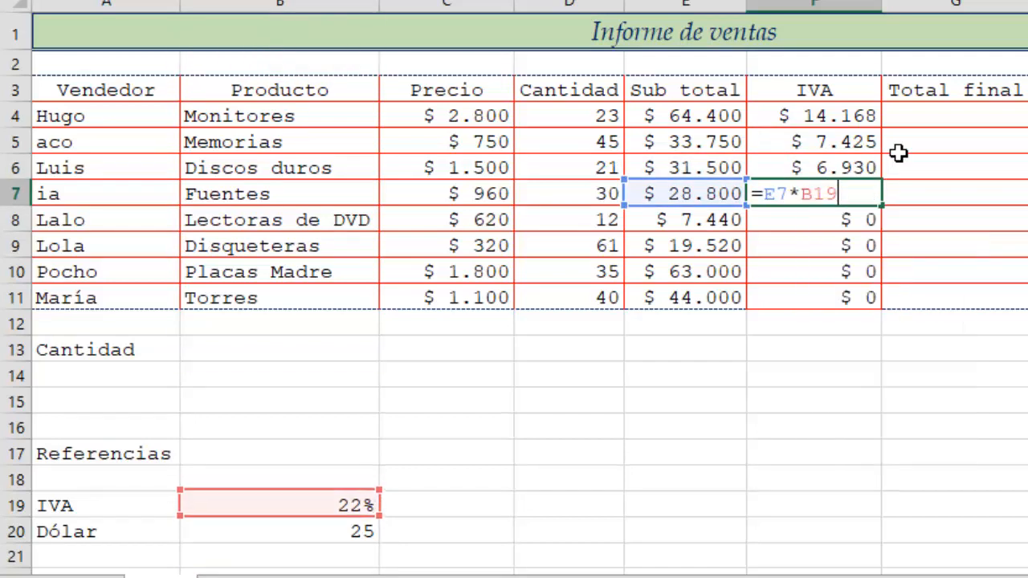
{"action": "key", "text": "Return"}
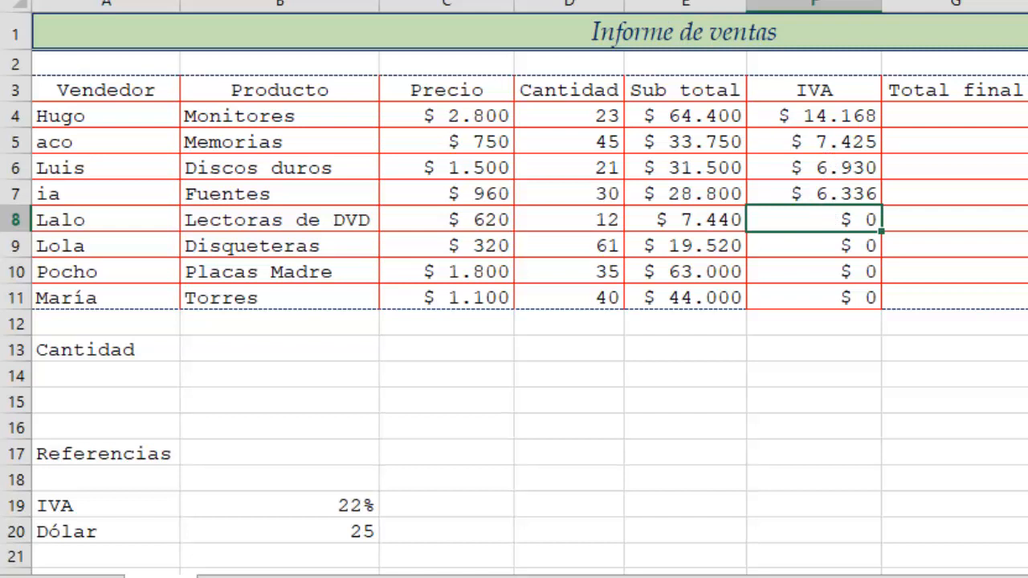
- Clear all IVA formulas from F4:F11
{"action": "left_click_drag", "start_coordinate": [823, 120], "coordinate": [808, 306]}
{"action": "key", "text": "Delete"}
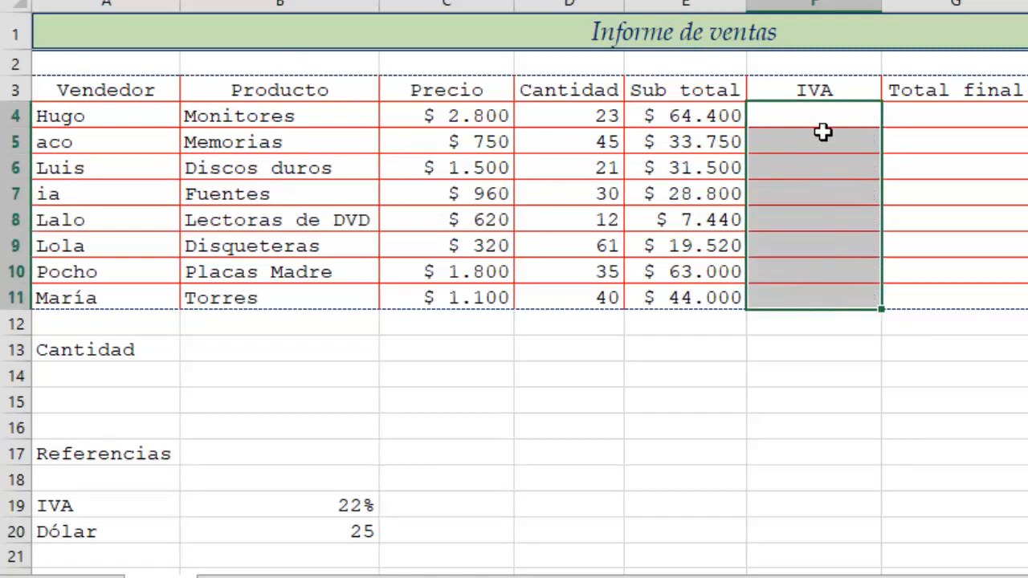
- Enter the IVA formula =E4*$B$19 in F4, using an absolute reference to the IVA rate
{"action": "left_click", "coordinate": [823, 121]}
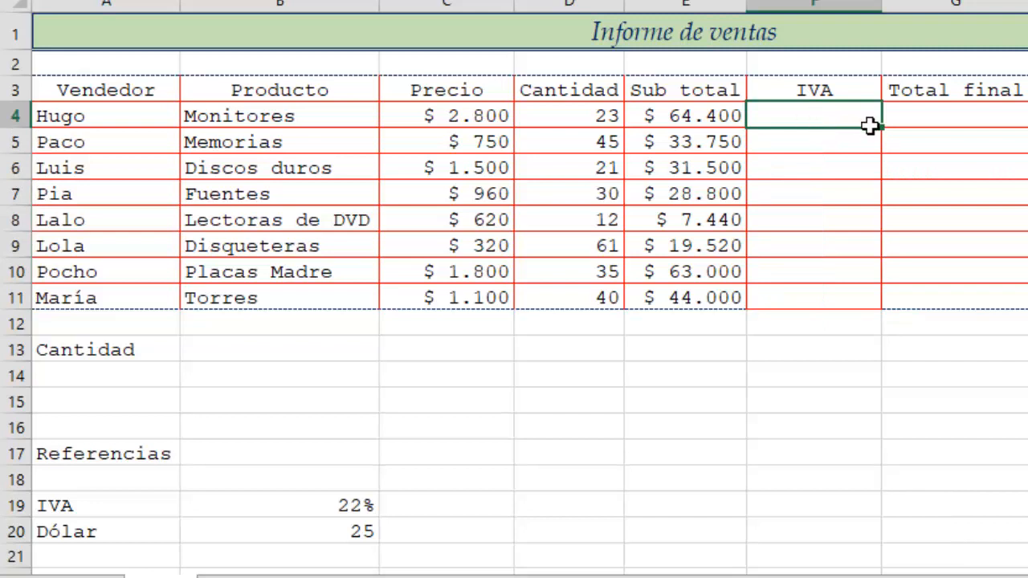
{"action": "type", "text": "="}
{"action": "left_click", "coordinate": [705, 116]}
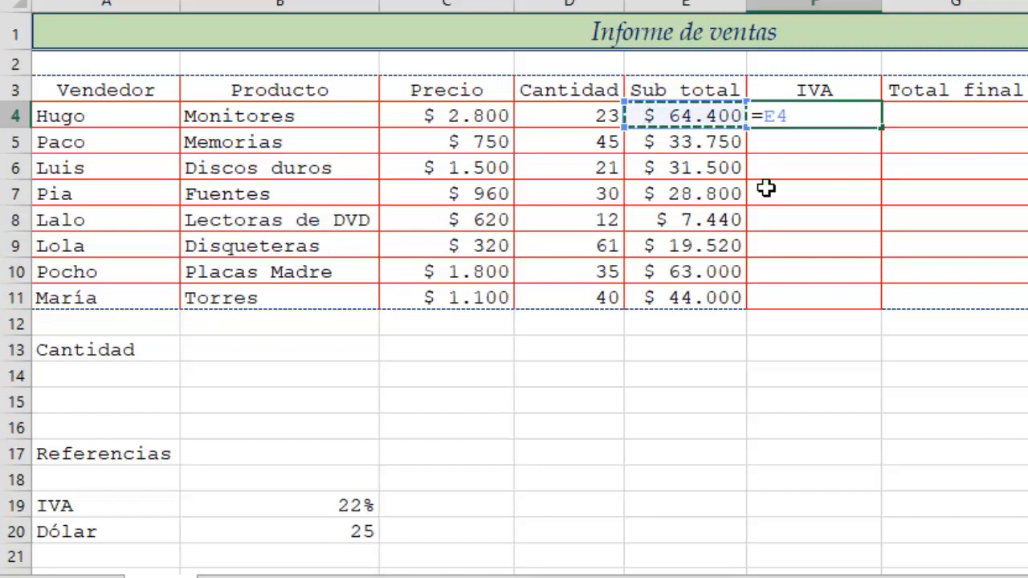
{"action": "type", "text": "*"}
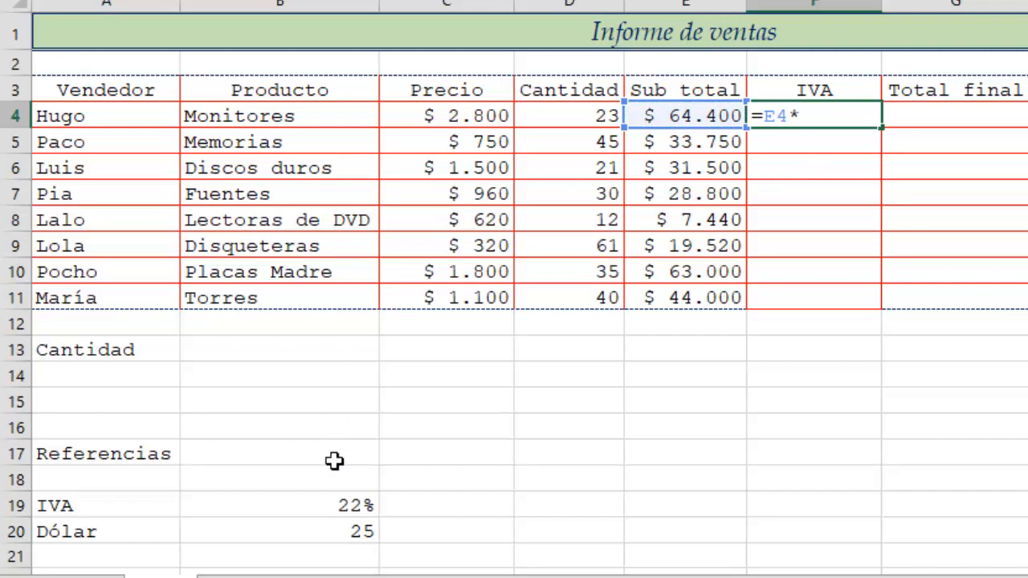
{"action": "left_click", "coordinate": [350, 514]}
{"action": "key", "text": "F4"}
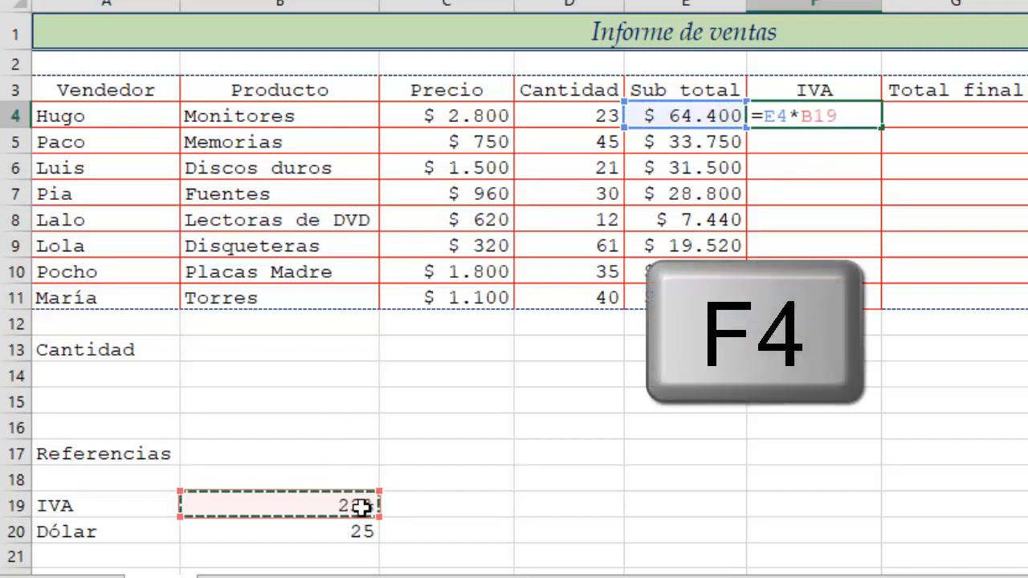
{"action": "key", "text": "F4"}
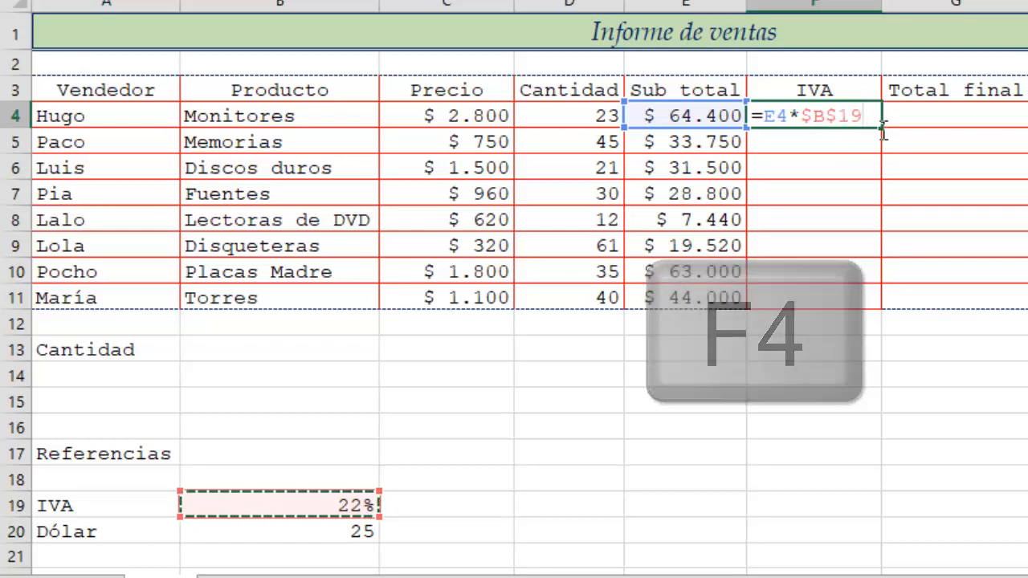
{"action": "key", "text": "Return"}
- Fill the IVA formula down to F11 without copying formatting, keeping the table borders
{"action": "left_click", "coordinate": [851, 118]}
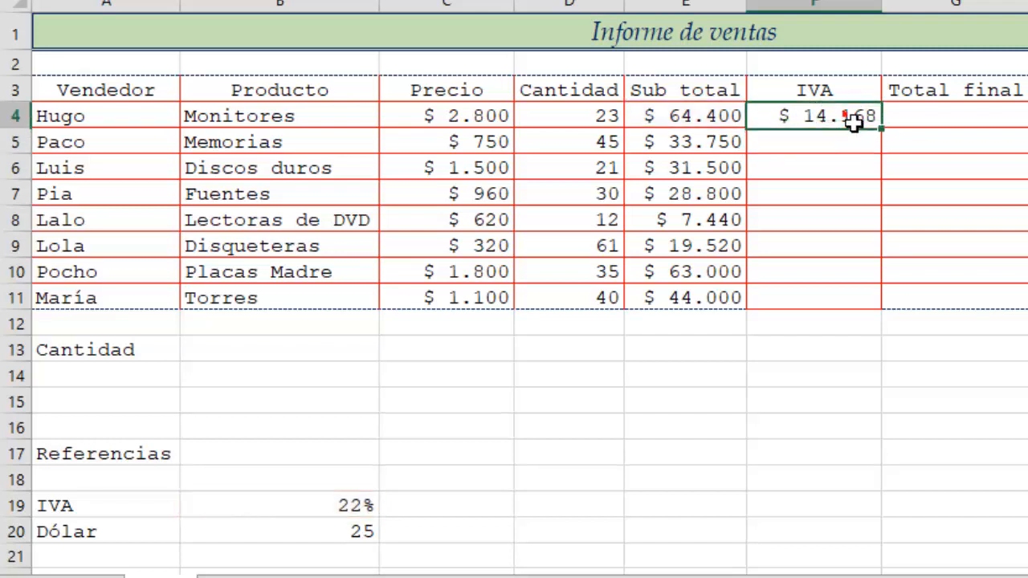
{"action": "double_click", "coordinate": [889, 140]}
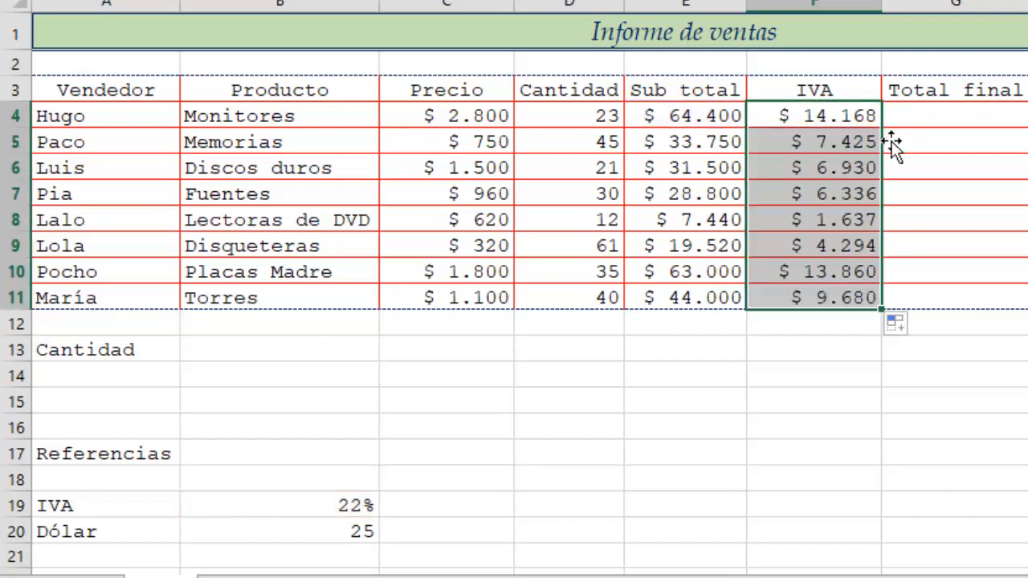
{"action": "left_click", "coordinate": [921, 336]}
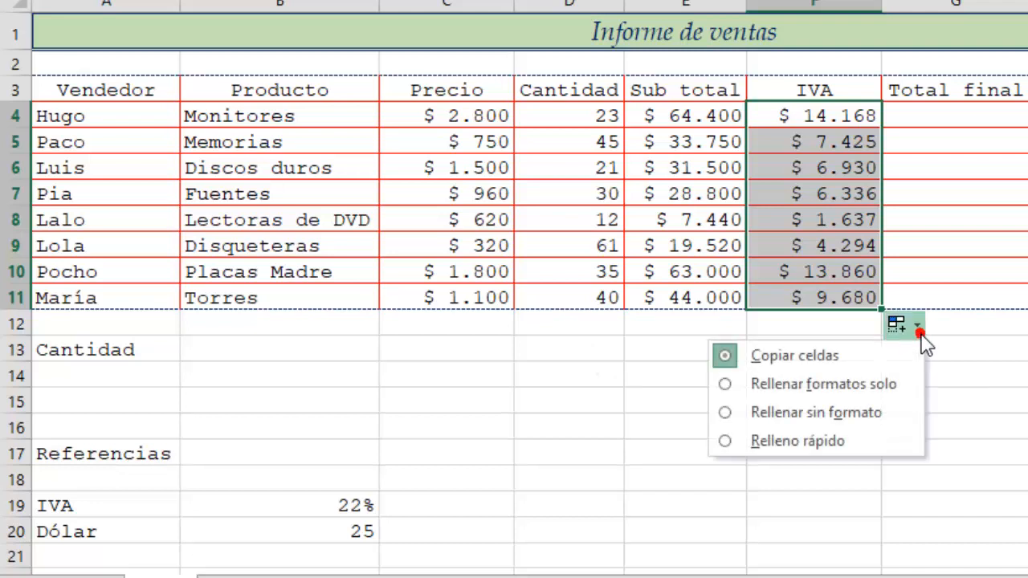
{"action": "left_click", "coordinate": [850, 414]}
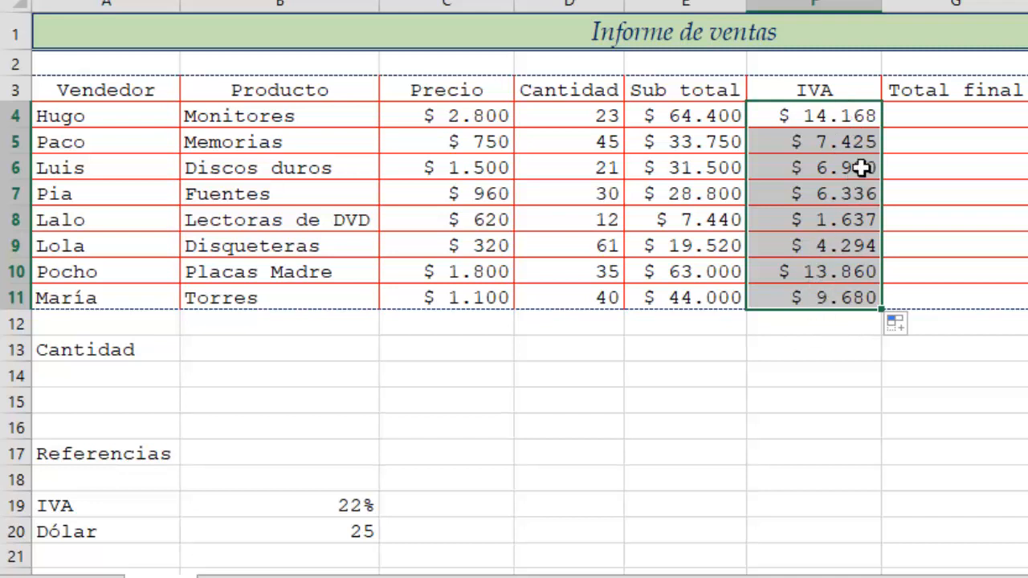
{"action": "left_click", "coordinate": [853, 143]}
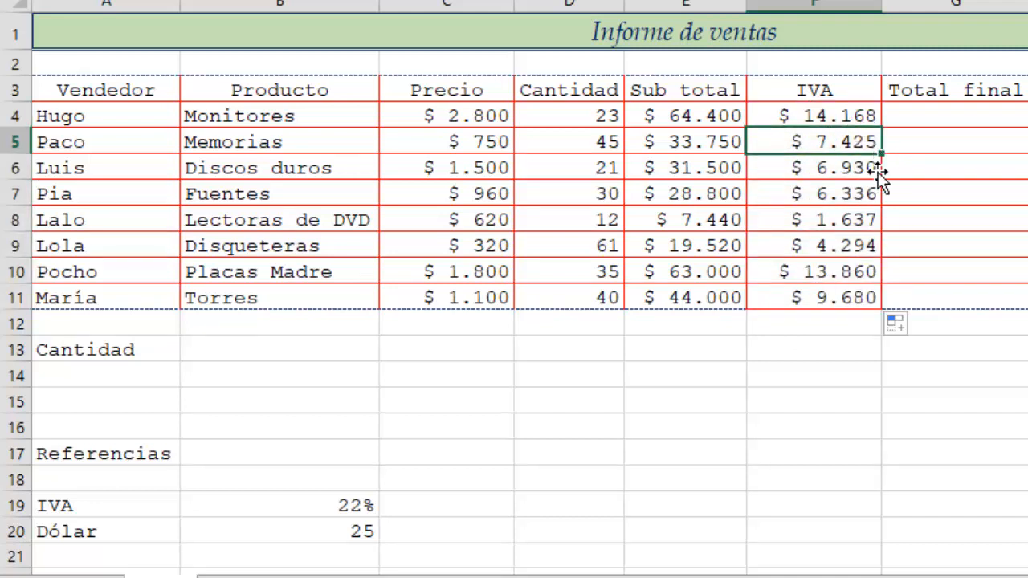
- Inspect the IVA formulas in F5, F6 and F7 to check their reference to the IVA rate
{"action": "double_click", "coordinate": [850, 142]}
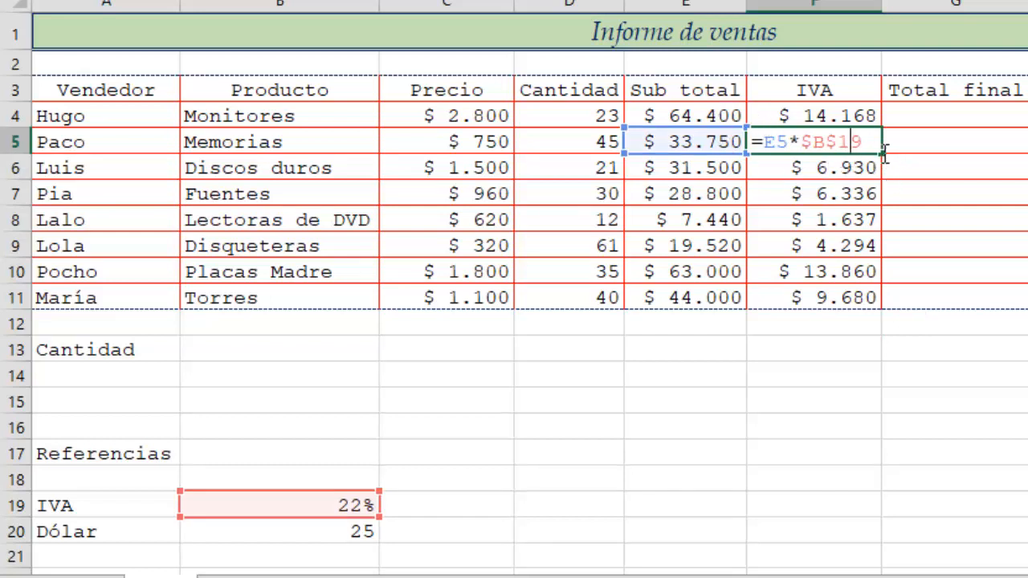
{"action": "key", "text": "Return"}
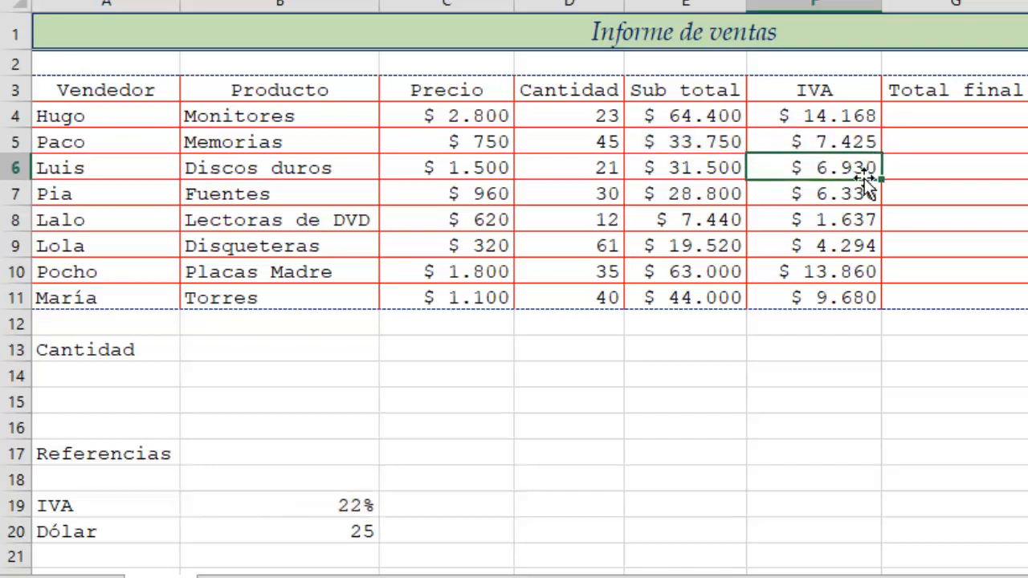
{"action": "double_click", "coordinate": [863, 170]}
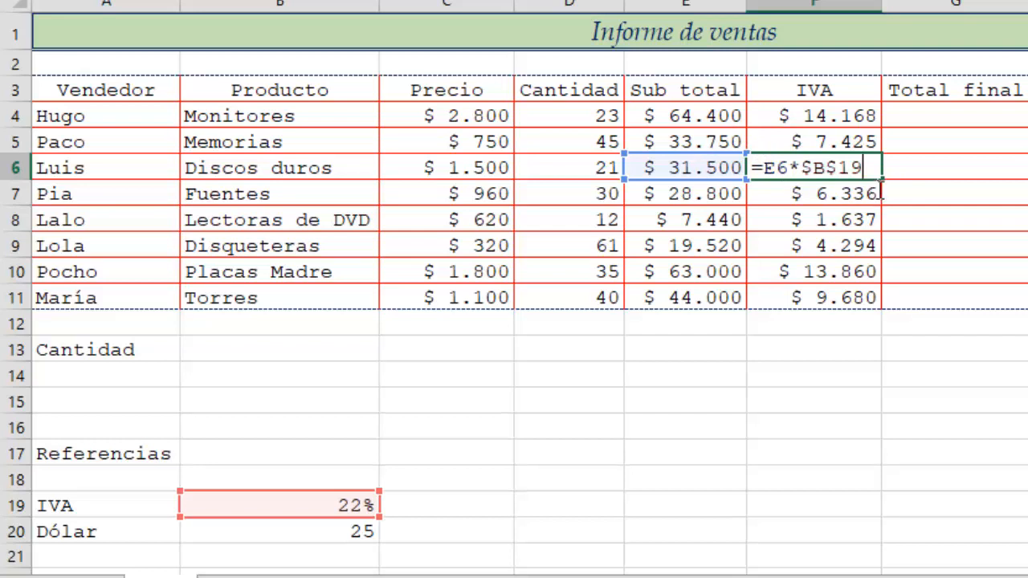
{"action": "left_click", "coordinate": [864, 200]}
{"action": "double_click", "coordinate": [864, 199]}
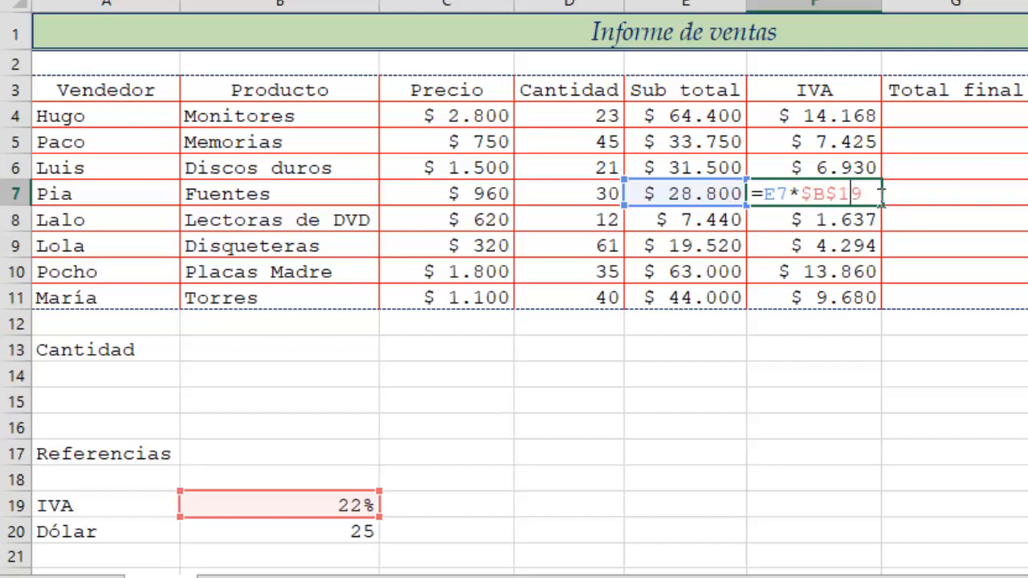
{"action": "key", "text": "Return"}
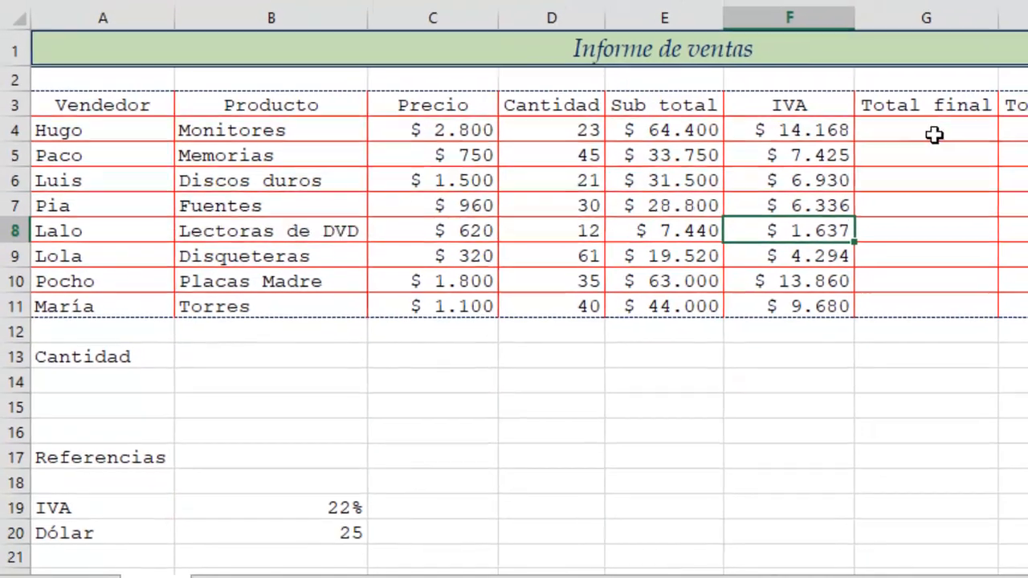
- Enter the formula =E4+F4 in G4 to add the subtotal and IVA
{"action": "left_click", "coordinate": [960, 116]}
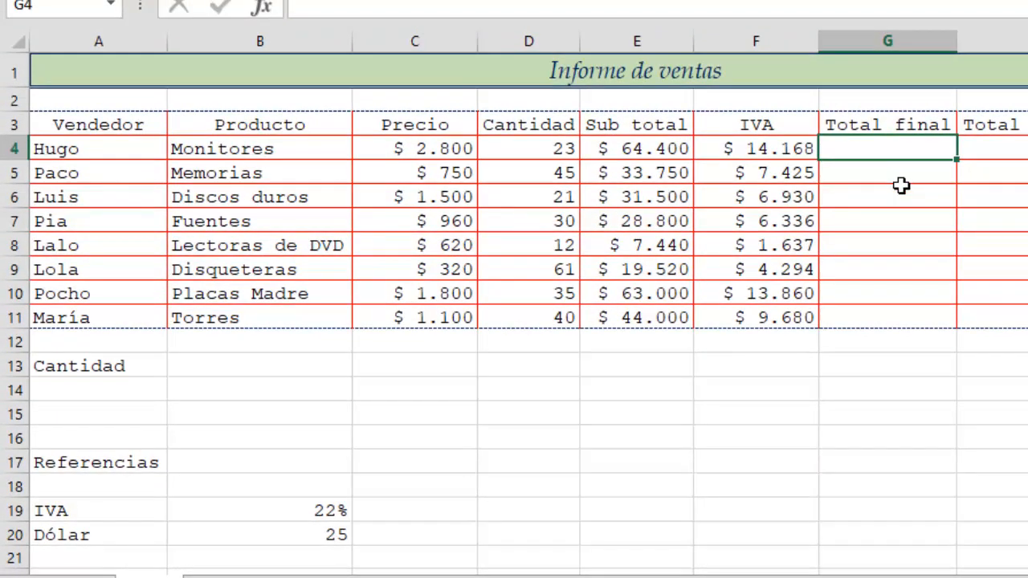
{"action": "type", "text": "="}
{"action": "left_click", "coordinate": [673, 159]}
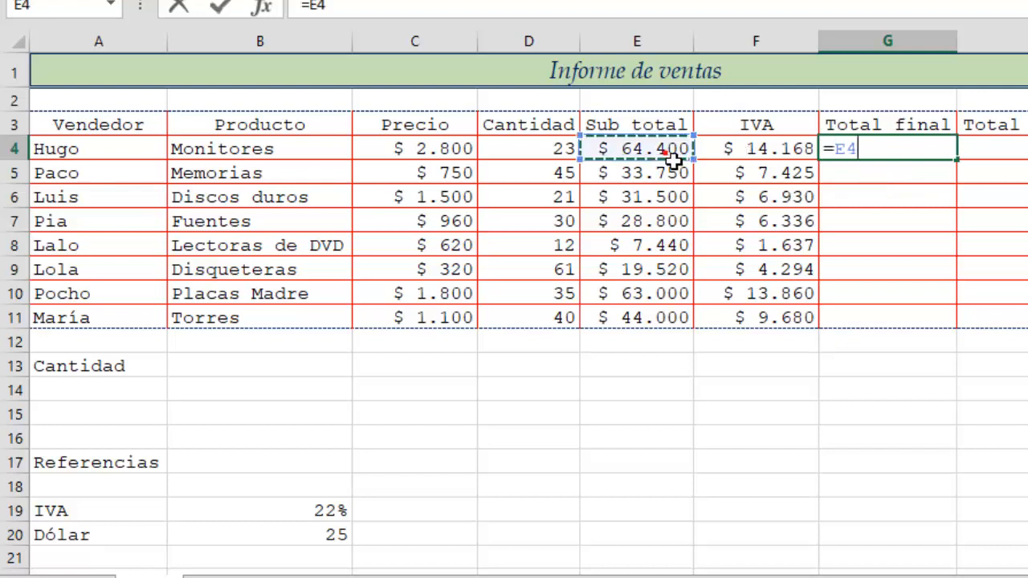
{"action": "type", "text": "+"}
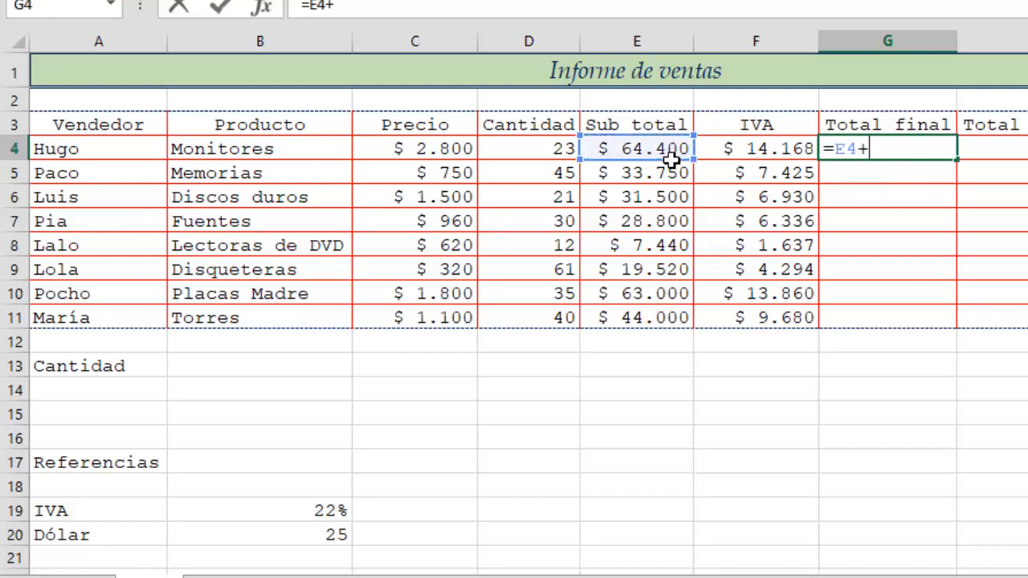
{"action": "left_click", "coordinate": [748, 154]}
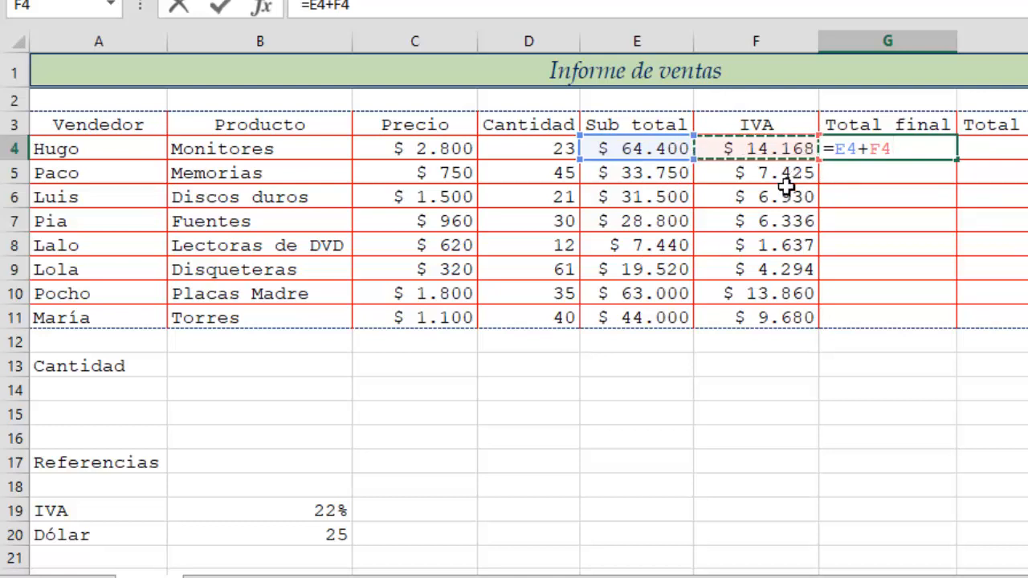
{"action": "key", "text": "Return"}
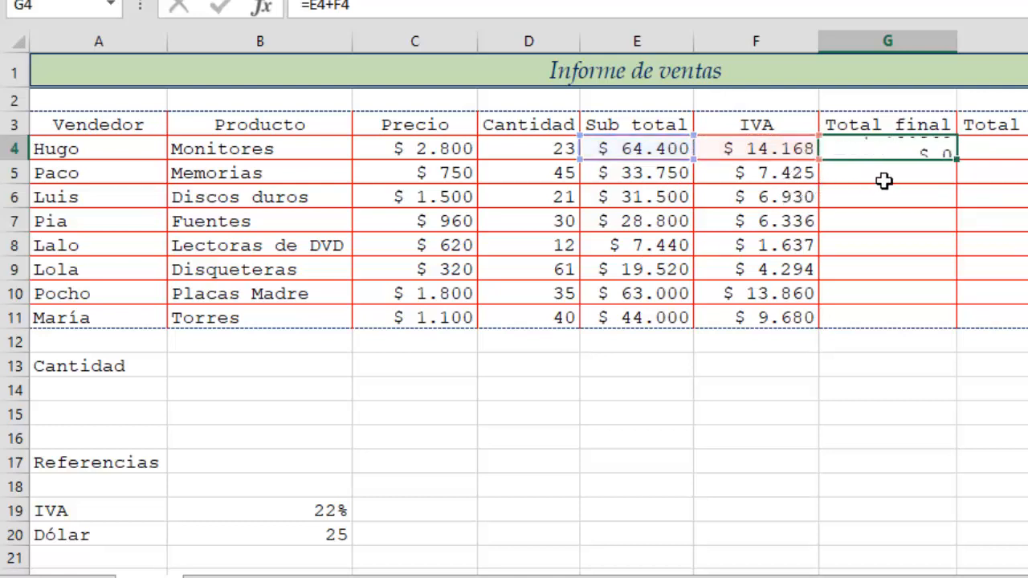
- Fill the Total final formula down to G11 without copying formatting
{"action": "left_click", "coordinate": [923, 149]}
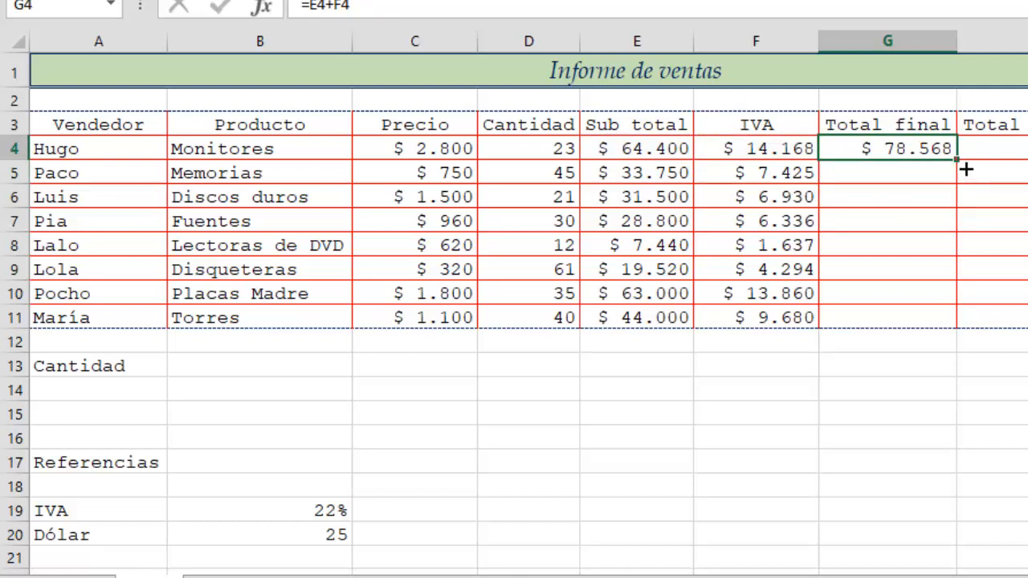
{"action": "double_click", "coordinate": [958, 160]}
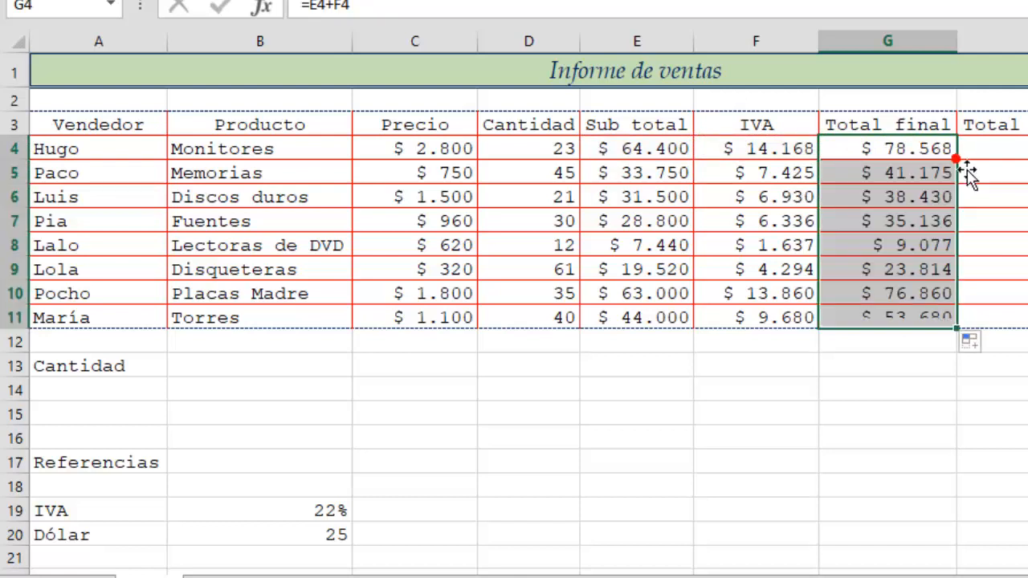
{"action": "left_click", "coordinate": [976, 344]}
{"action": "left_click", "coordinate": [929, 427]}
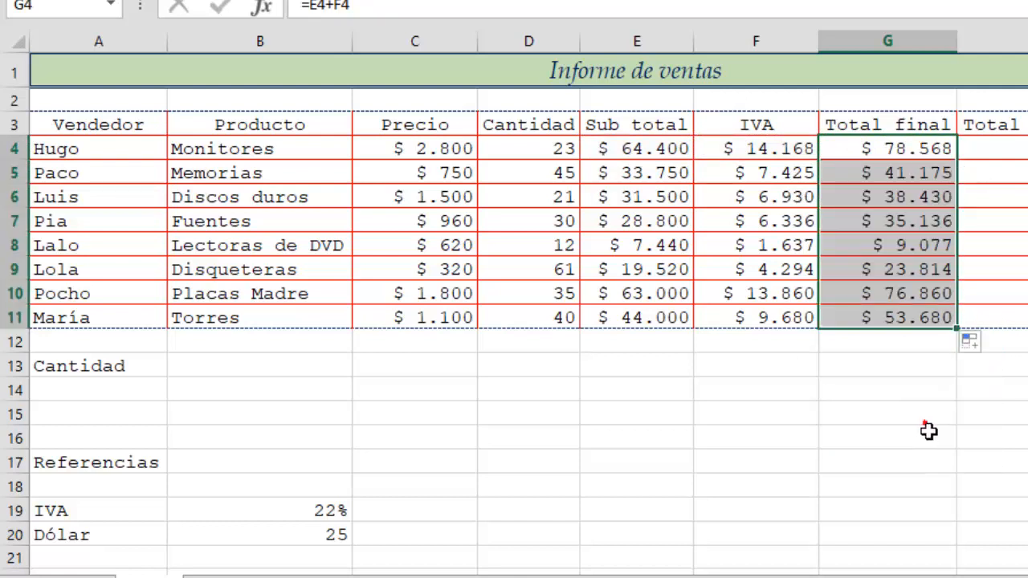
{"action": "left_click", "coordinate": [898, 392]}
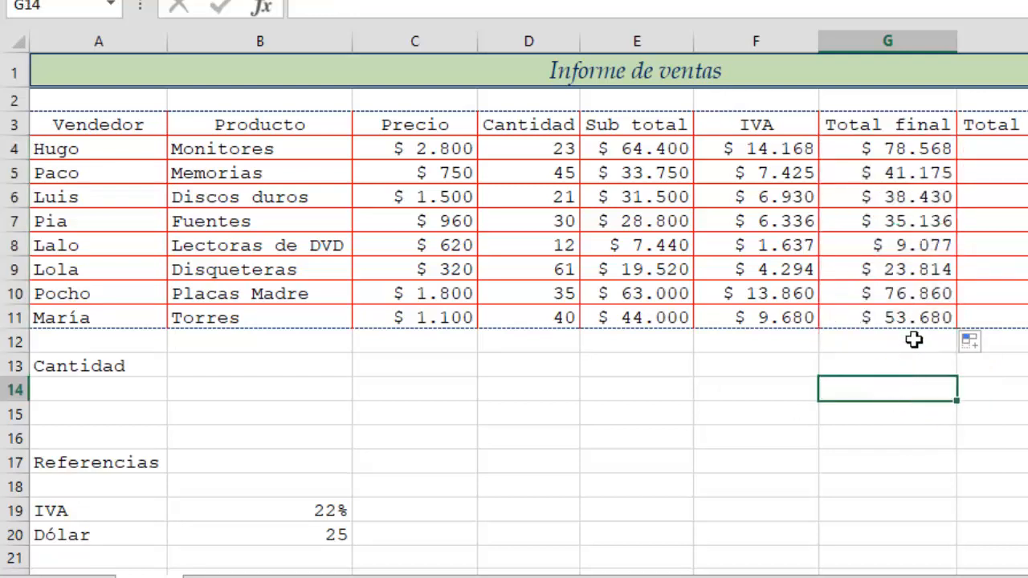
- Clear the Total final formulas from G4:G11
{"action": "left_click_drag", "start_coordinate": [904, 153], "coordinate": [893, 317]}
{"action": "key", "text": "Delete"}
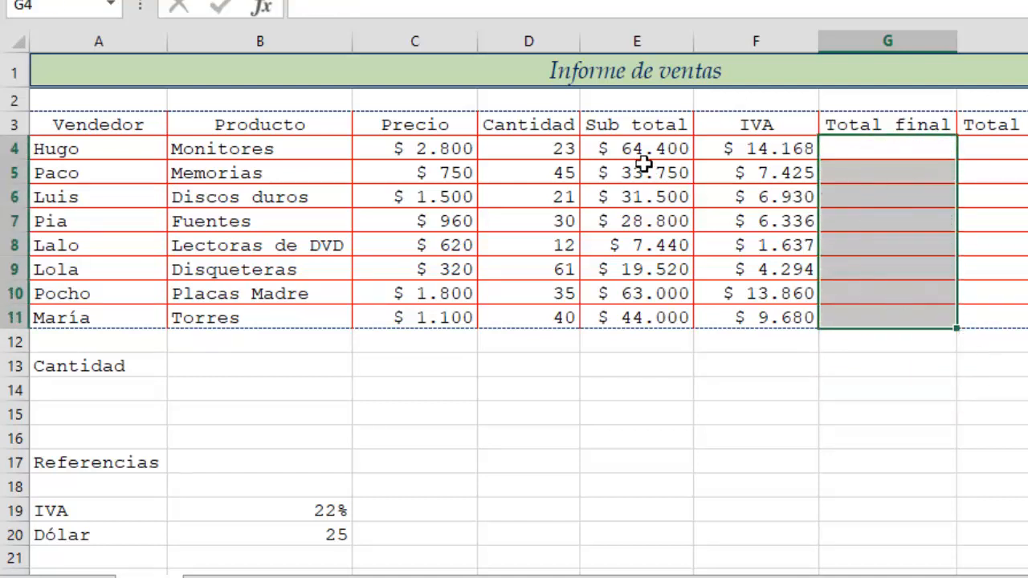
- Compute the Total final column in G4:G11 with AutoSum over the Sub total and IVA columns, checking the SUMA formula
{"action": "left_click_drag", "start_coordinate": [644, 160], "coordinate": [877, 320]}
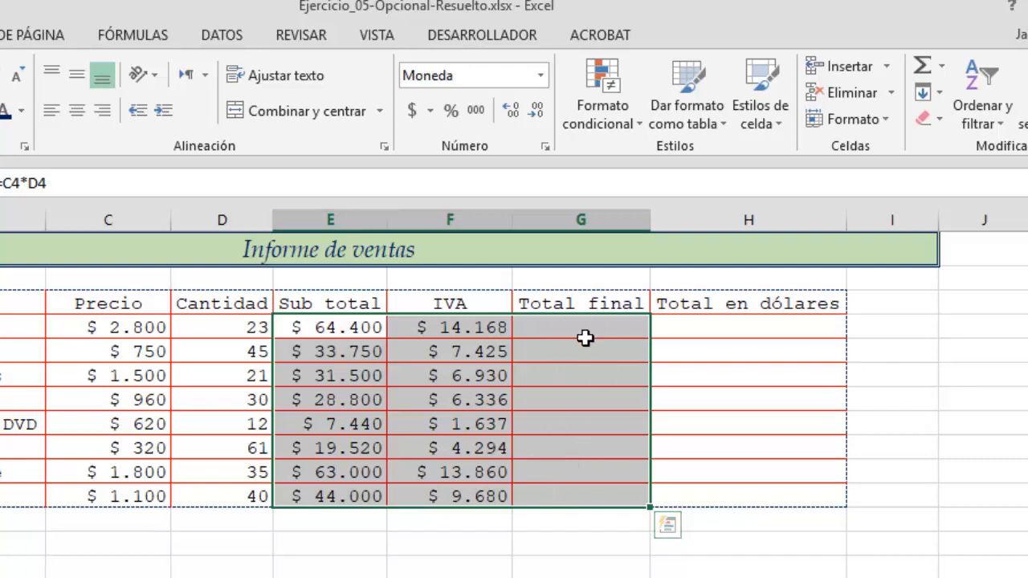
{"action": "left_click", "coordinate": [923, 71]}
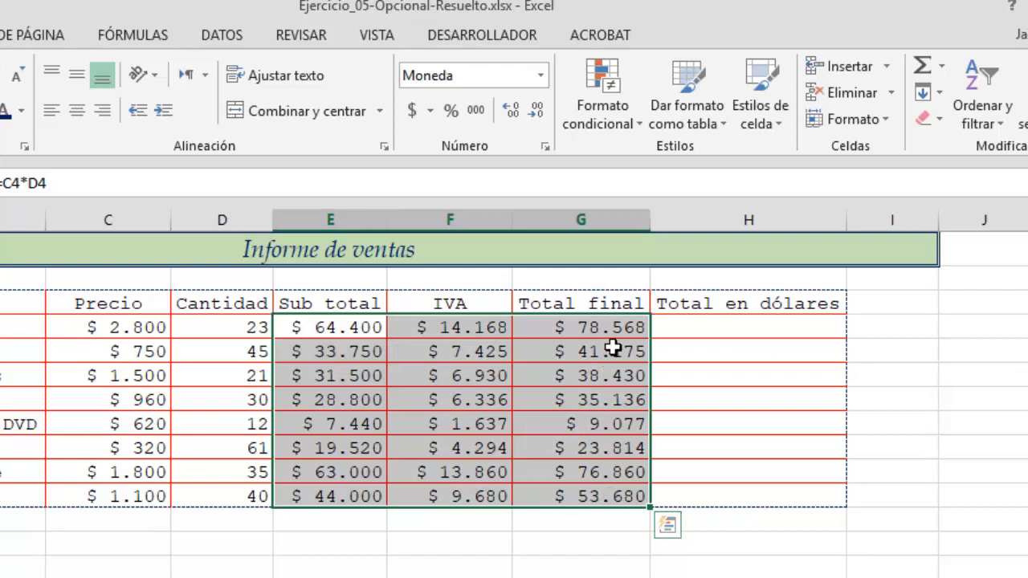
{"action": "left_click", "coordinate": [601, 326]}
{"action": "double_click", "coordinate": [598, 326]}
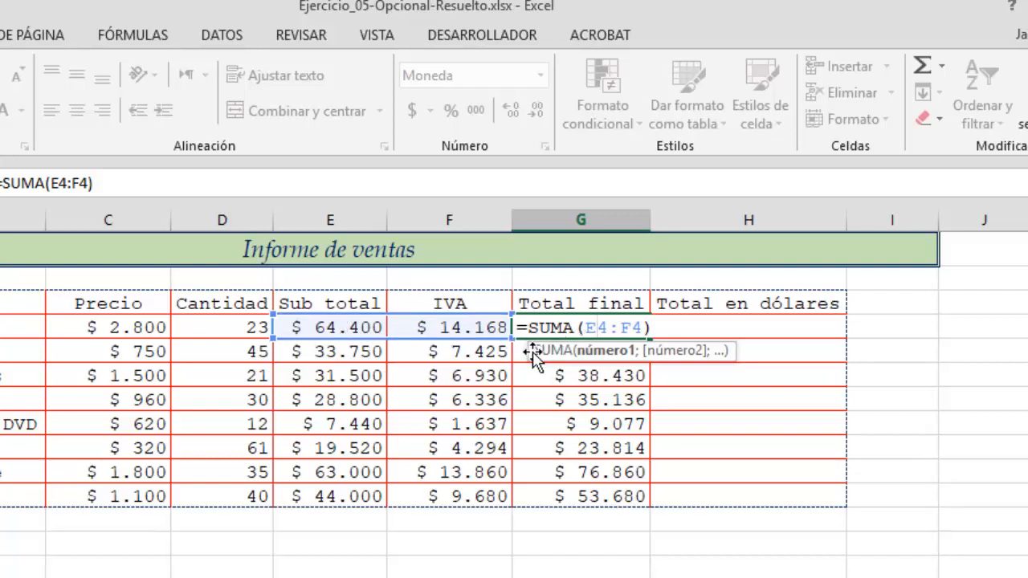
{"action": "key", "text": "Return"}
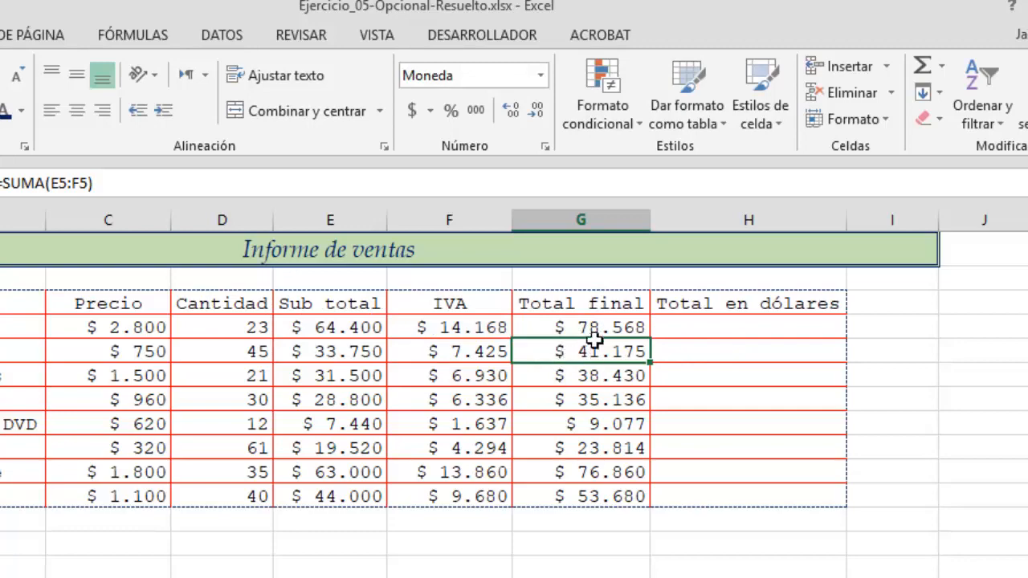
- Enter =G4/$B$20 in H4 to convert the total to dollars with an absolute reference to the dollar rate
{"action": "left_click", "coordinate": [711, 329]}
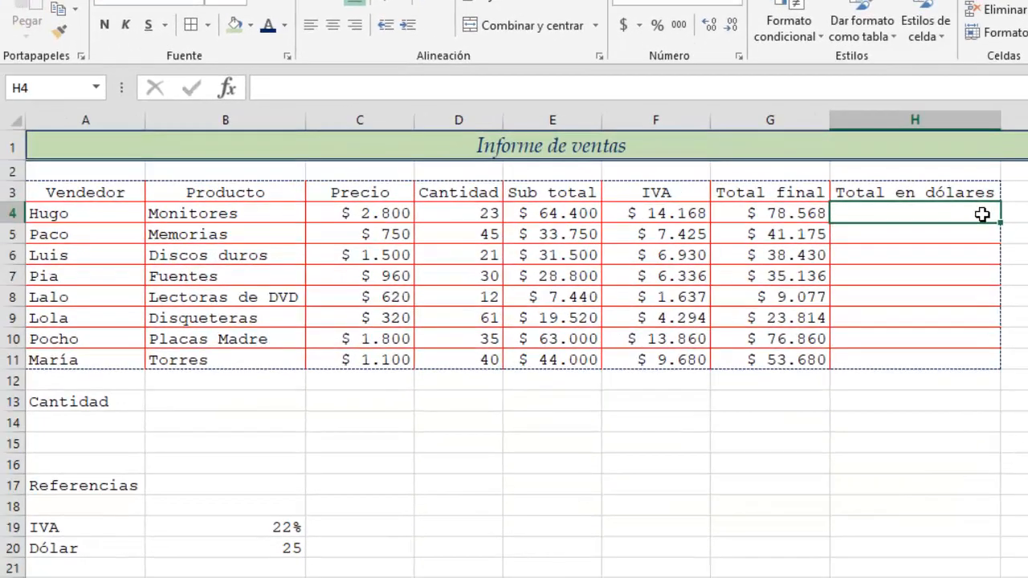
{"action": "type", "text": "="}
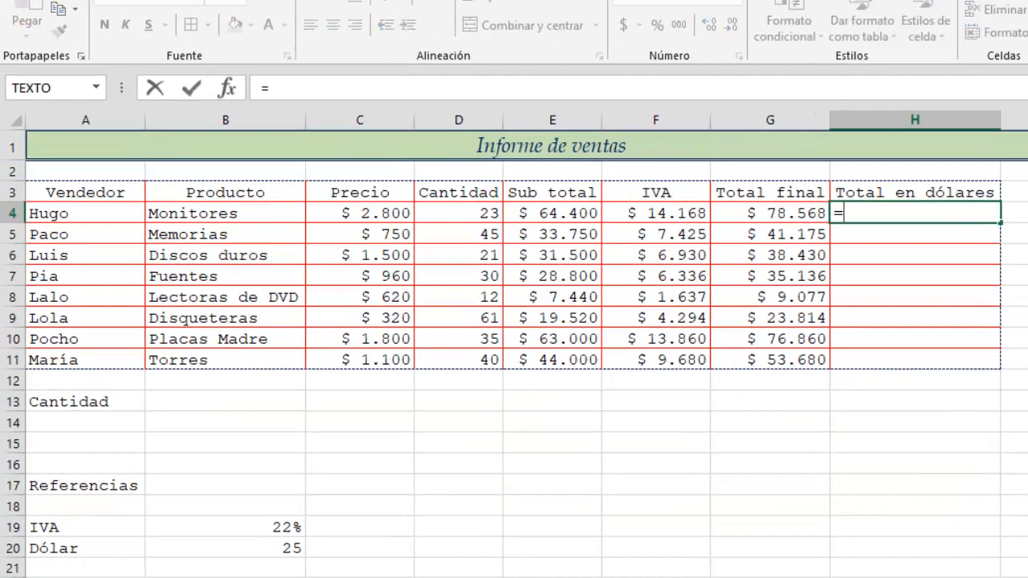
{"action": "left_click", "coordinate": [785, 218]}
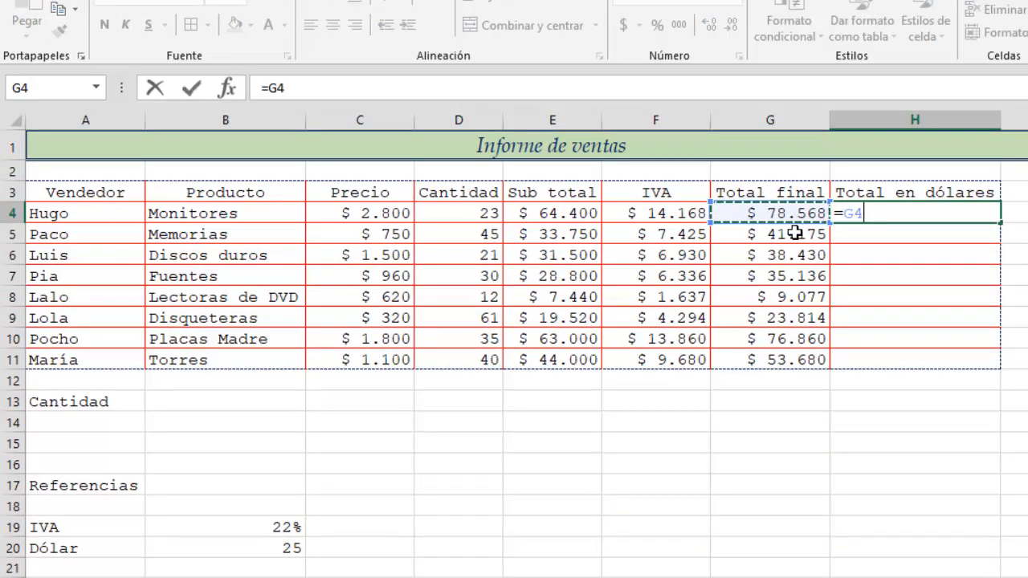
{"action": "type", "text": "/"}
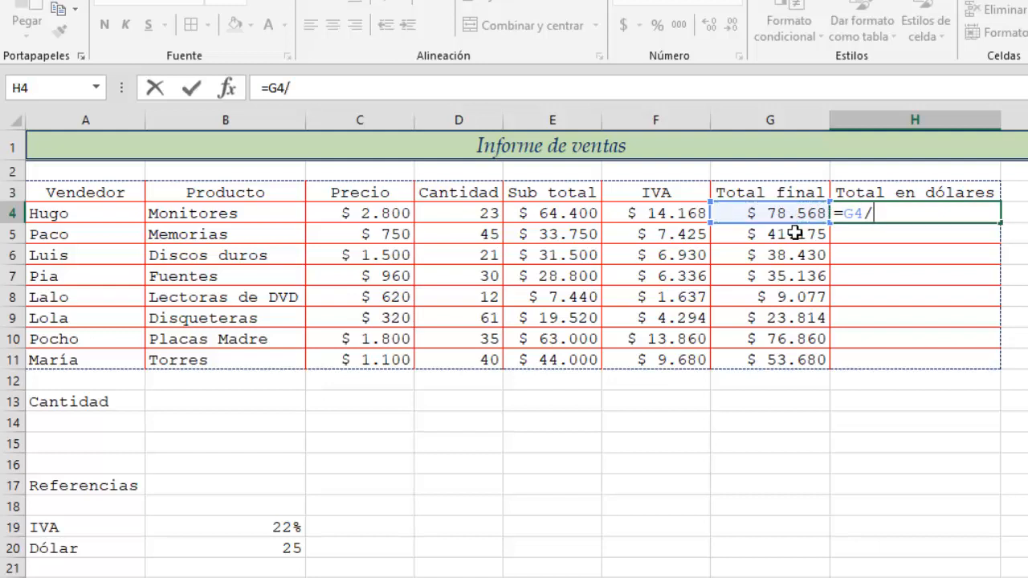
{"action": "left_click", "coordinate": [292, 557]}
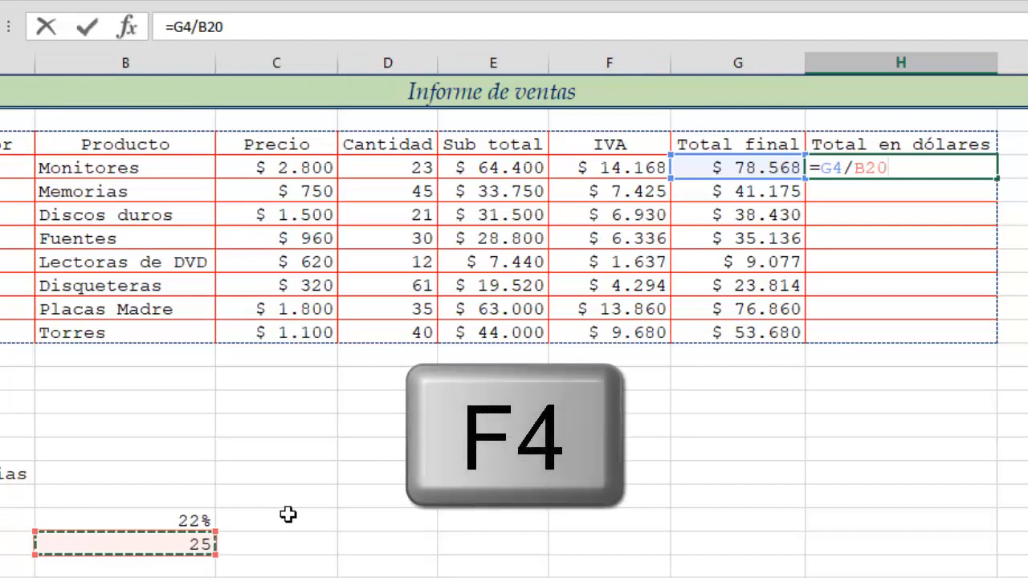
{"action": "key", "text": "F4"}
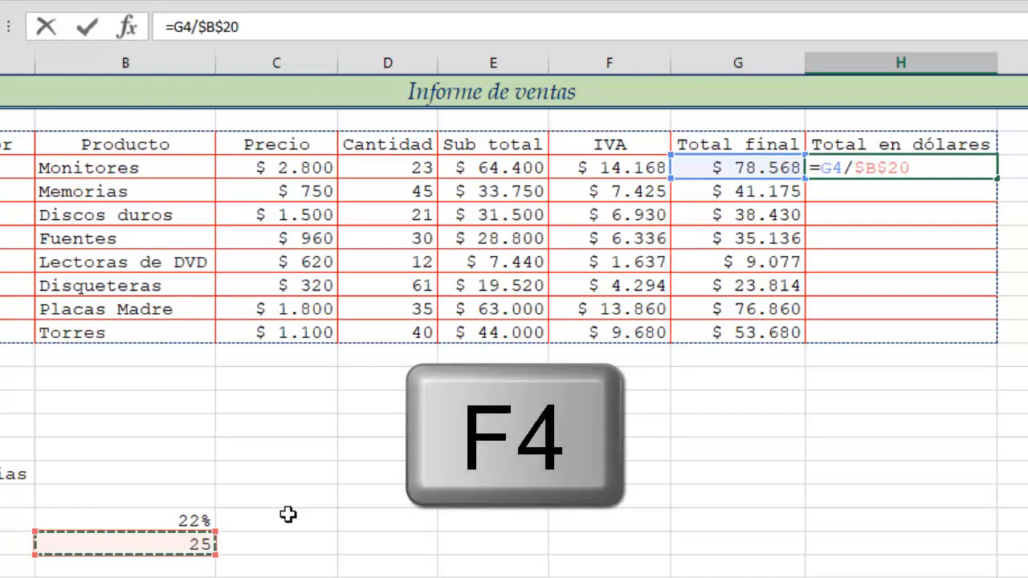
{"action": "key", "text": "Return"}
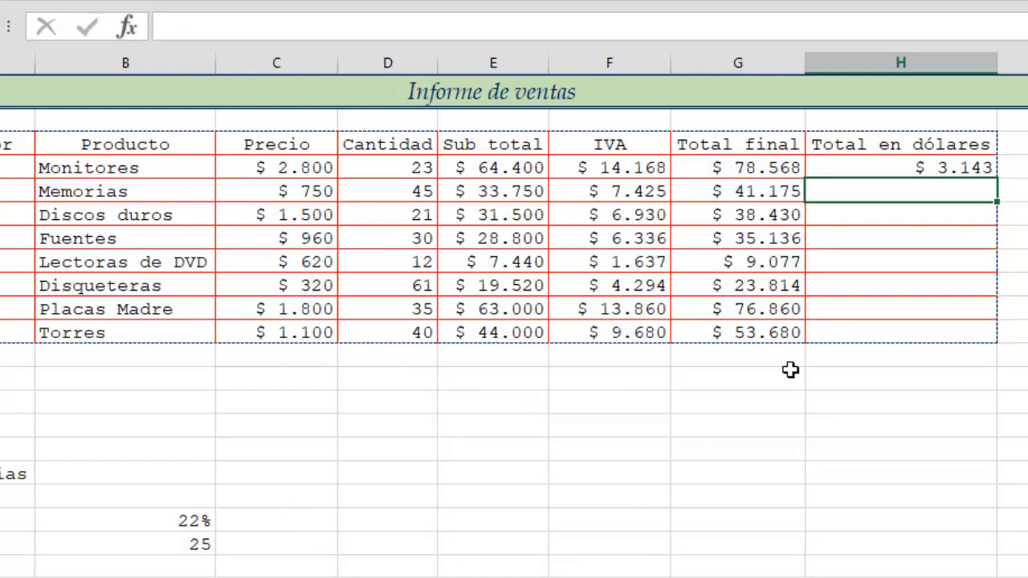
- Fill the dollar formula down to H11 without copying formatting, keeping the table borders
{"action": "left_click", "coordinate": [955, 170]}
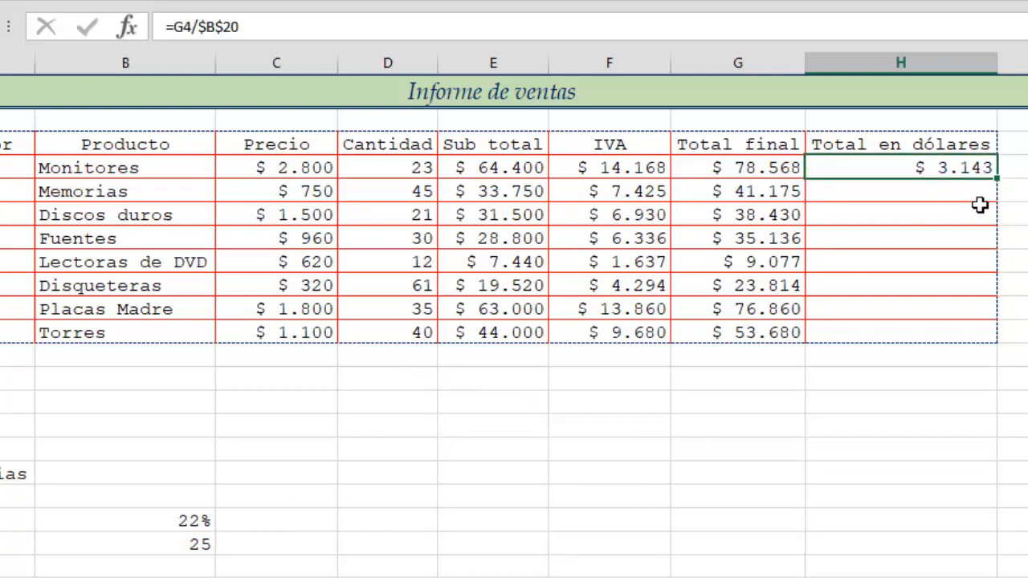
{"action": "double_click", "coordinate": [1010, 187]}
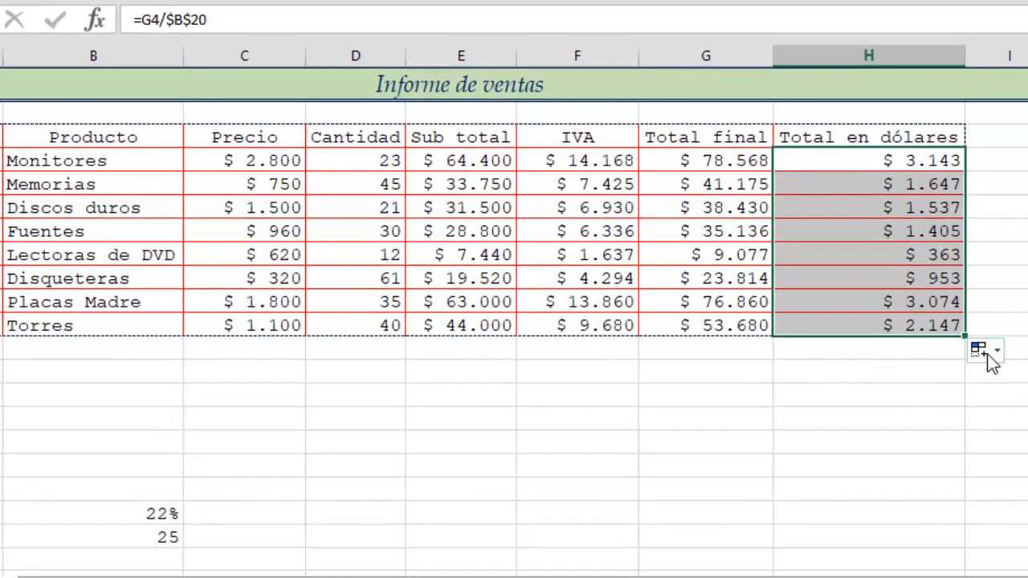
{"action": "left_click", "coordinate": [998, 354]}
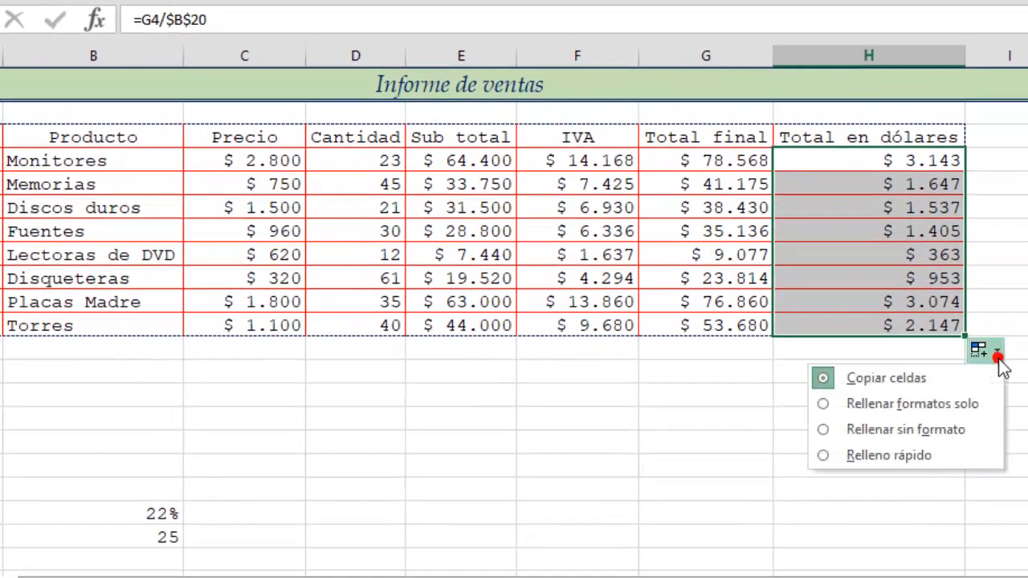
{"action": "left_click", "coordinate": [950, 427]}
{"action": "left_click", "coordinate": [859, 375]}
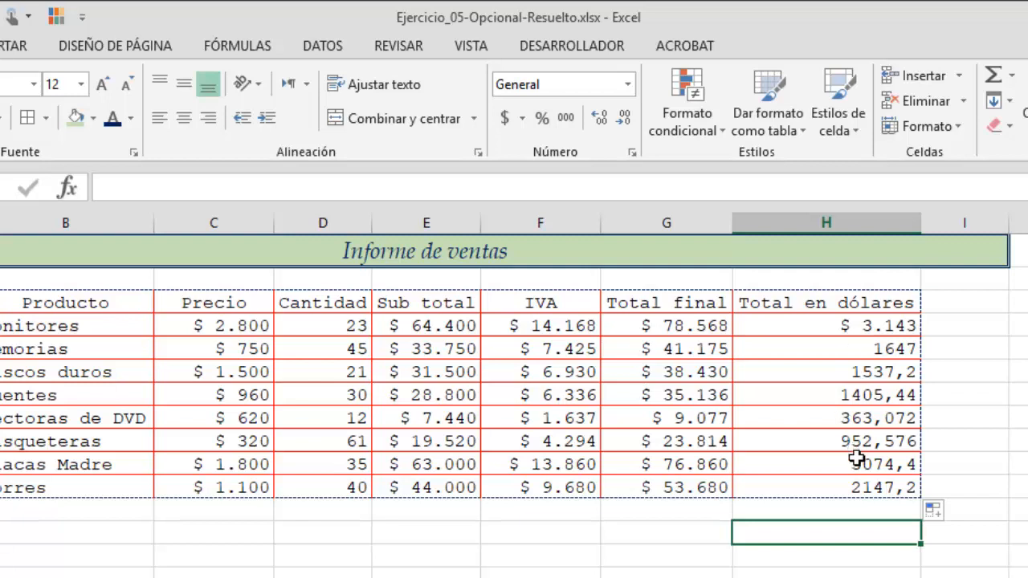
- Format the Total en dólares cells H4:H11 as Moneda currency with the USD symbol and 2 decimal places
{"action": "left_click", "coordinate": [854, 326]}
{"action": "left_click_drag", "start_coordinate": [853, 327], "coordinate": [912, 488]}
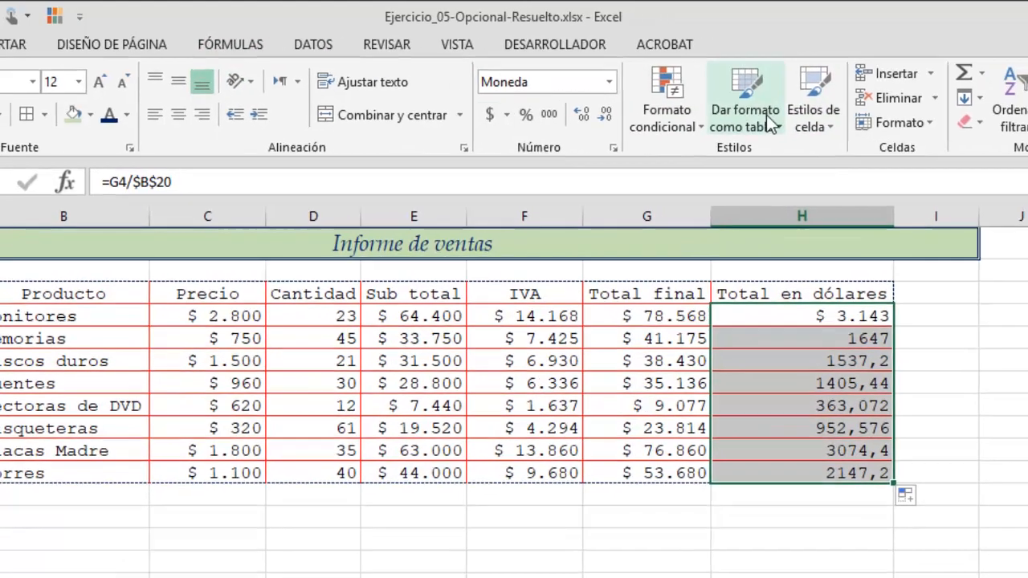
{"action": "left_click", "coordinate": [608, 81]}
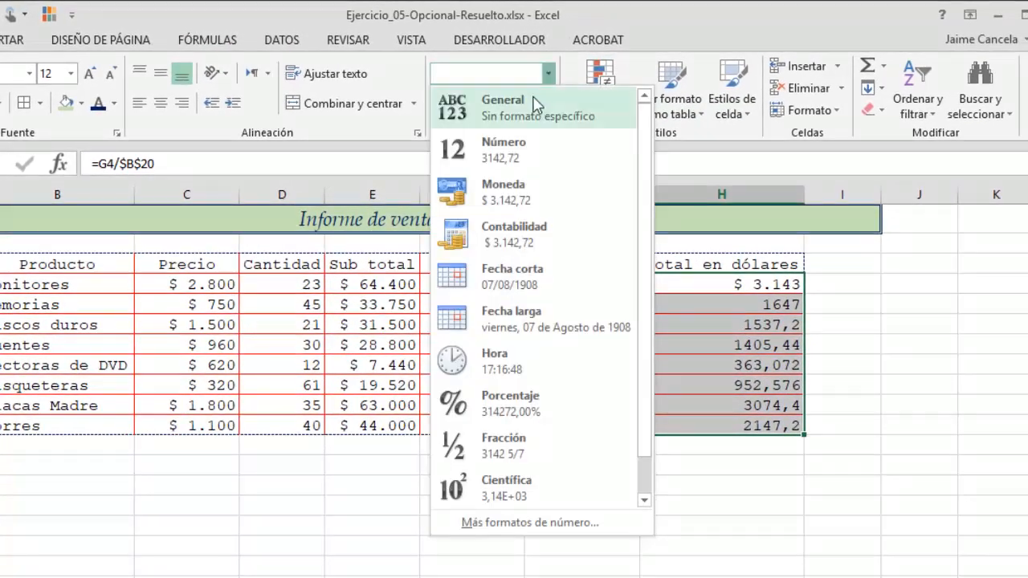
{"action": "left_click", "coordinate": [475, 524]}
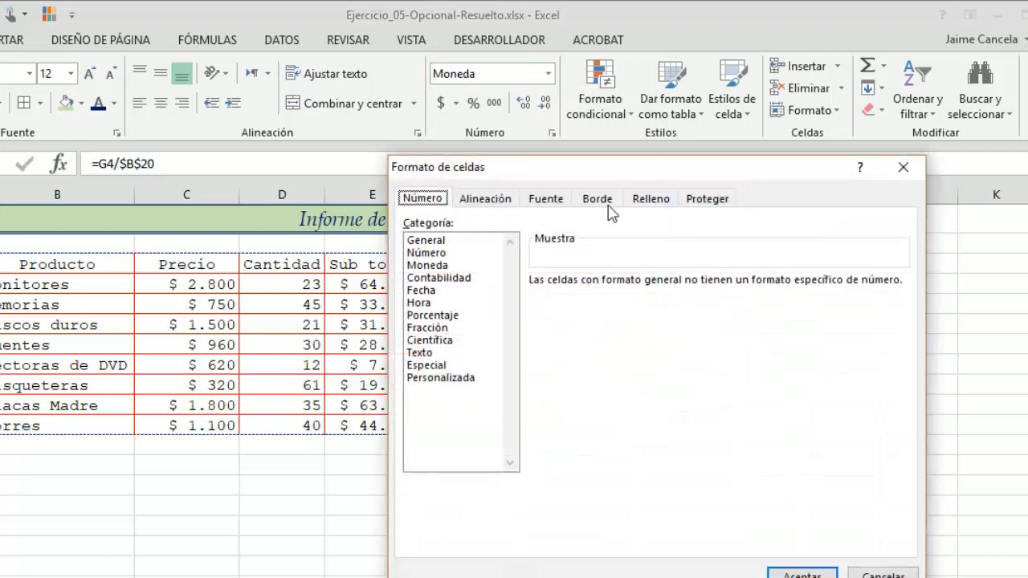
{"action": "left_click", "coordinate": [911, 172]}
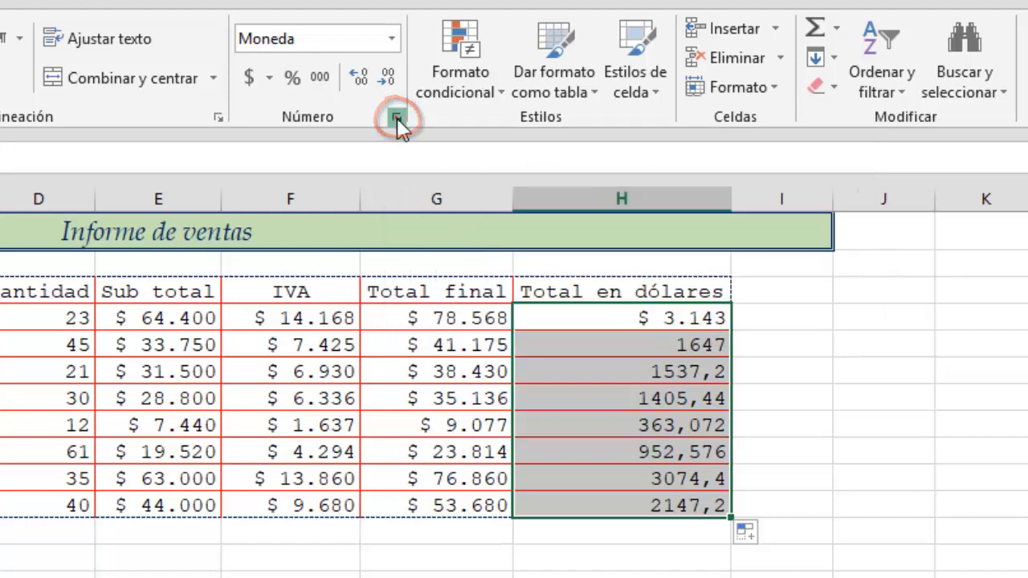
{"action": "left_click", "coordinate": [396, 120]}
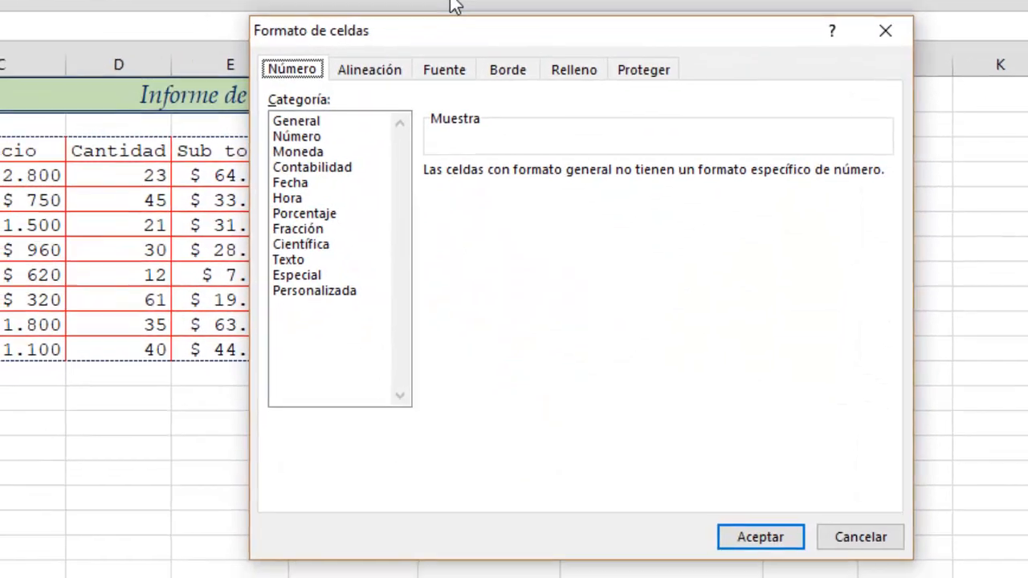
{"action": "left_click", "coordinate": [301, 151]}
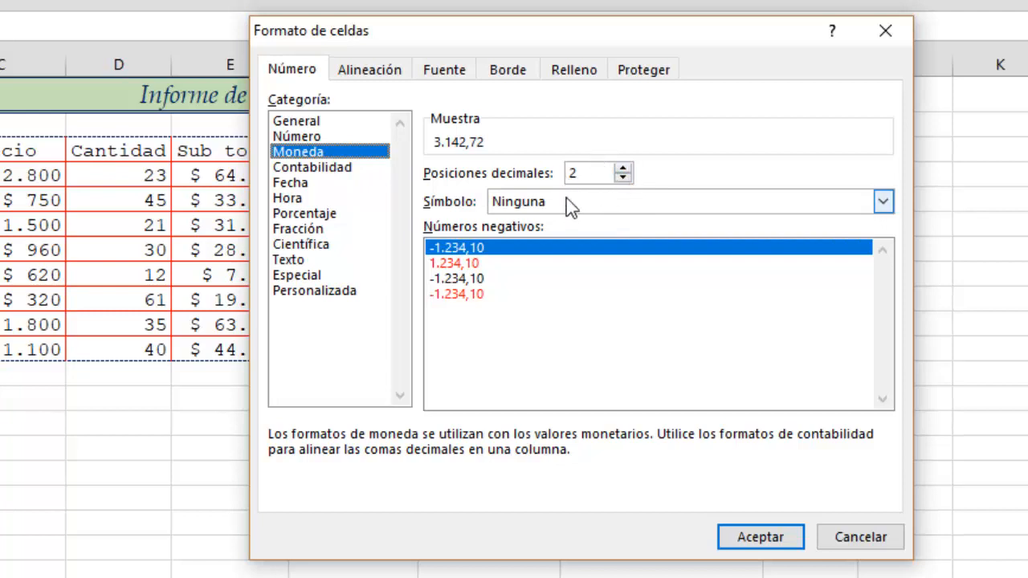
{"action": "left_click", "coordinate": [513, 204]}
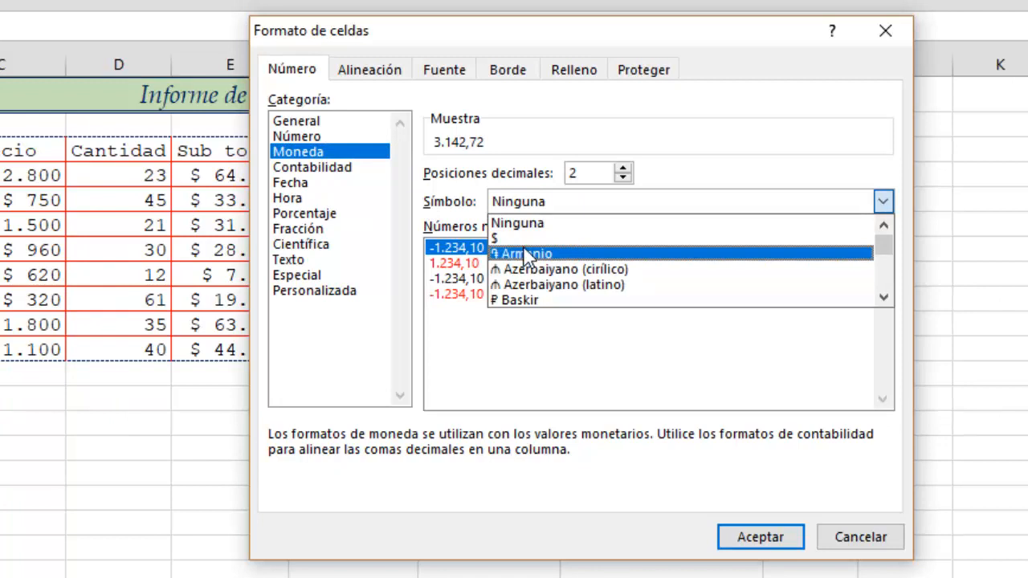
{"action": "key", "text": "u"}
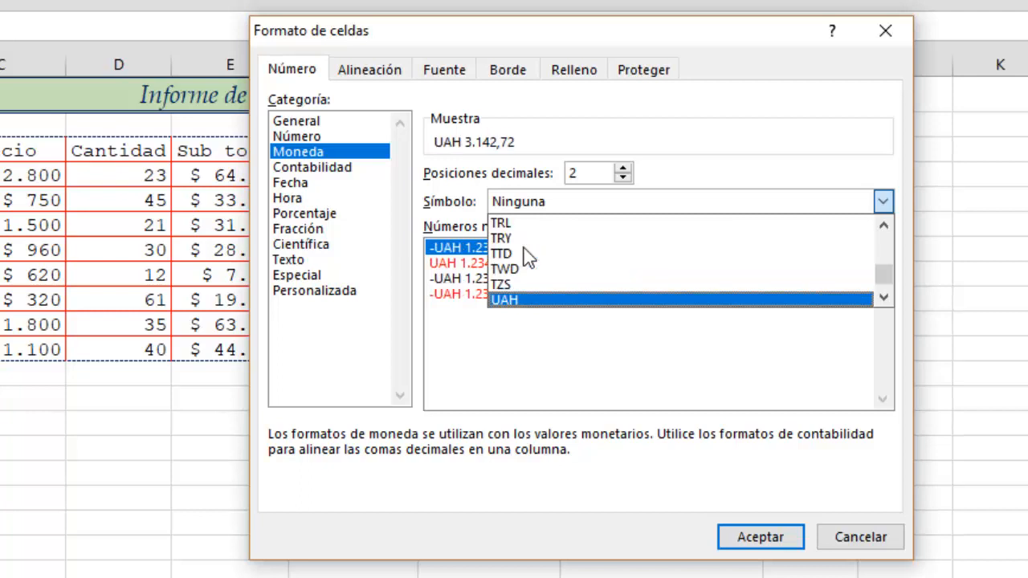
{"action": "key", "text": "Down"}
{"action": "key", "text": "Down"}
{"action": "key", "text": "Down"}
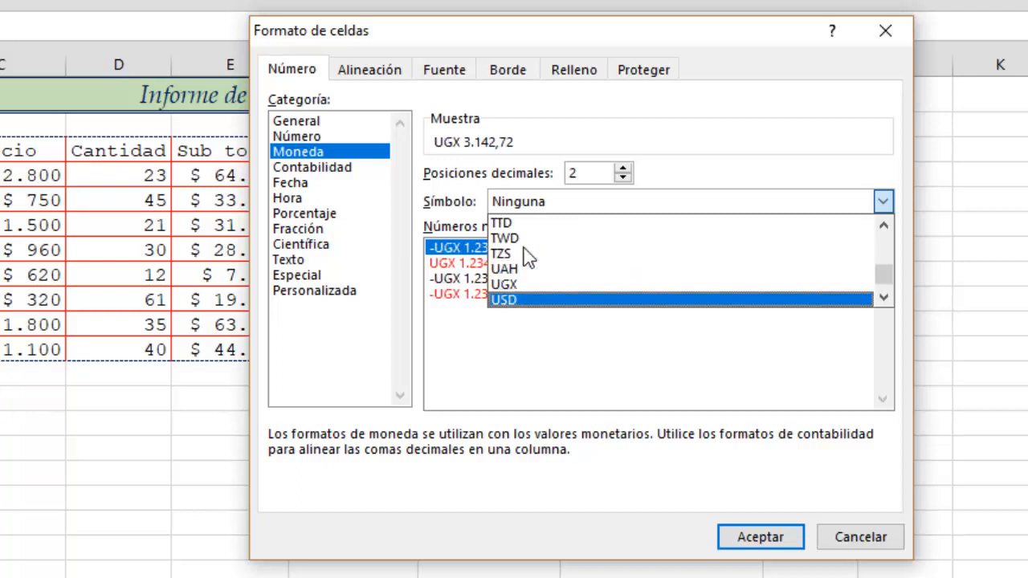
{"action": "key", "text": "Up"}
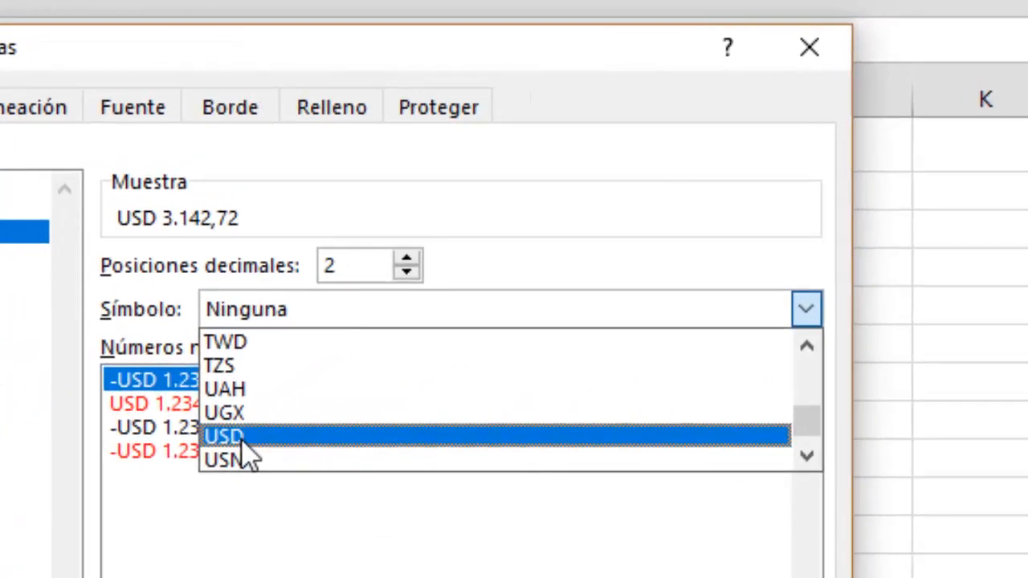
{"action": "left_click", "coordinate": [243, 443]}
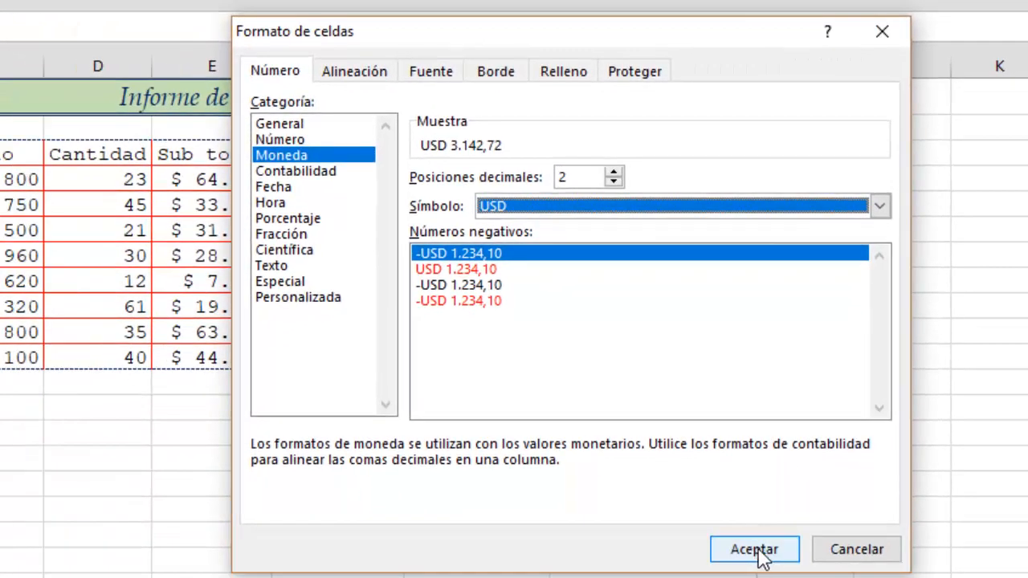
{"action": "left_click", "coordinate": [740, 573]}
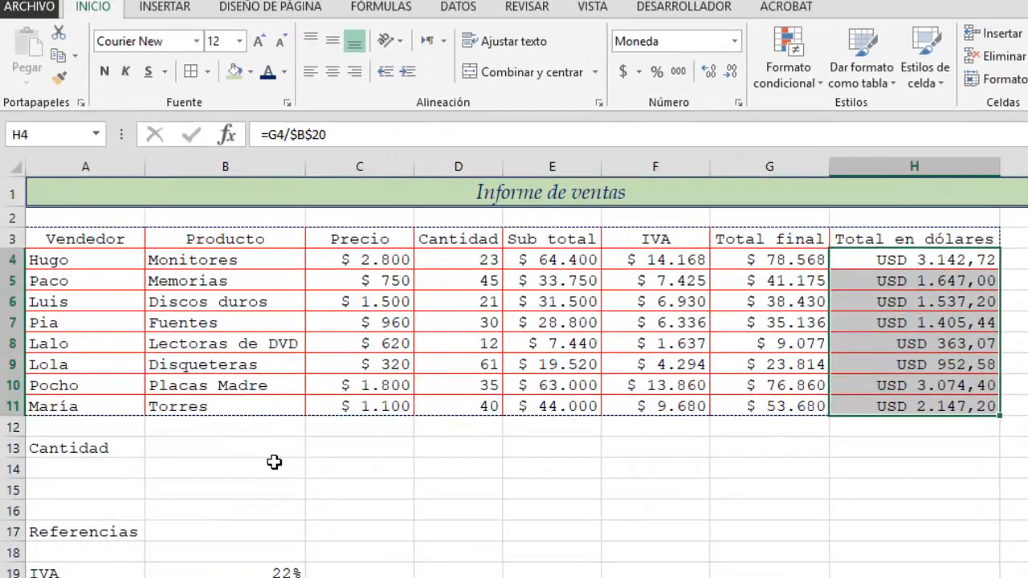
- Enter =CONTARA(A4:A11) in B13 to count the sellers listed in the Vendedor column
{"action": "left_click", "coordinate": [270, 459]}
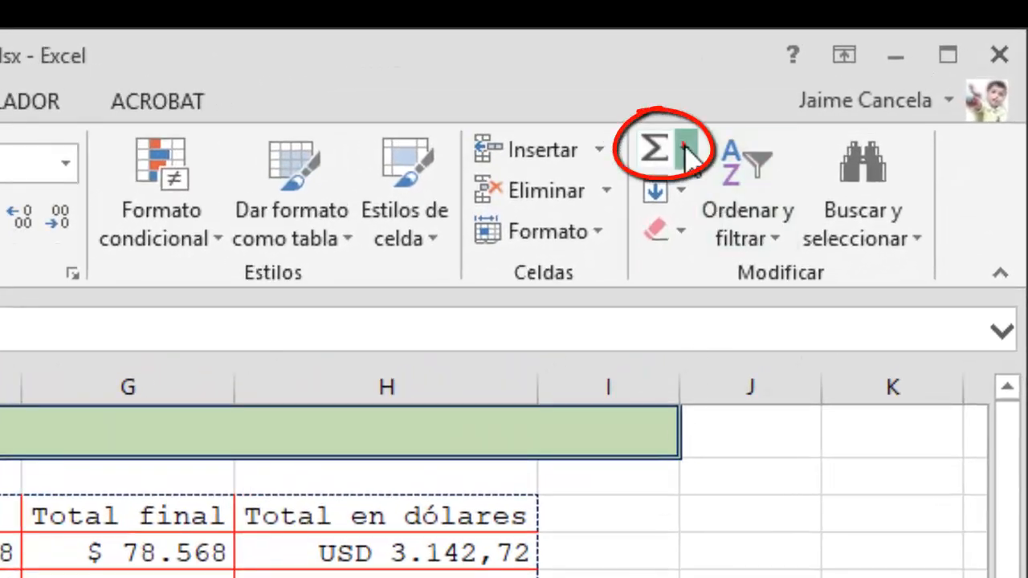
{"action": "left_click", "coordinate": [685, 150]}
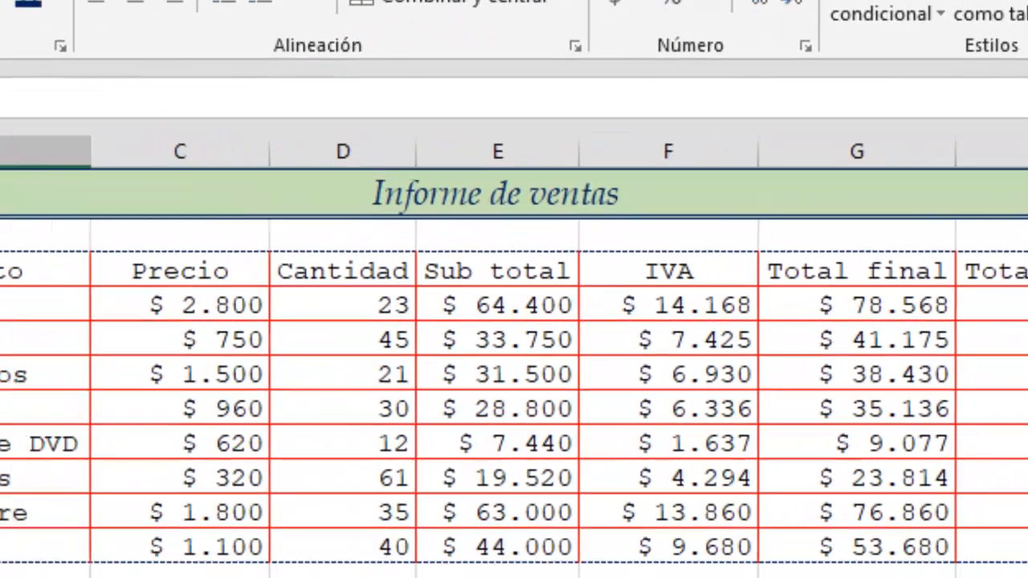
{"action": "left_click", "coordinate": [444, 493]}
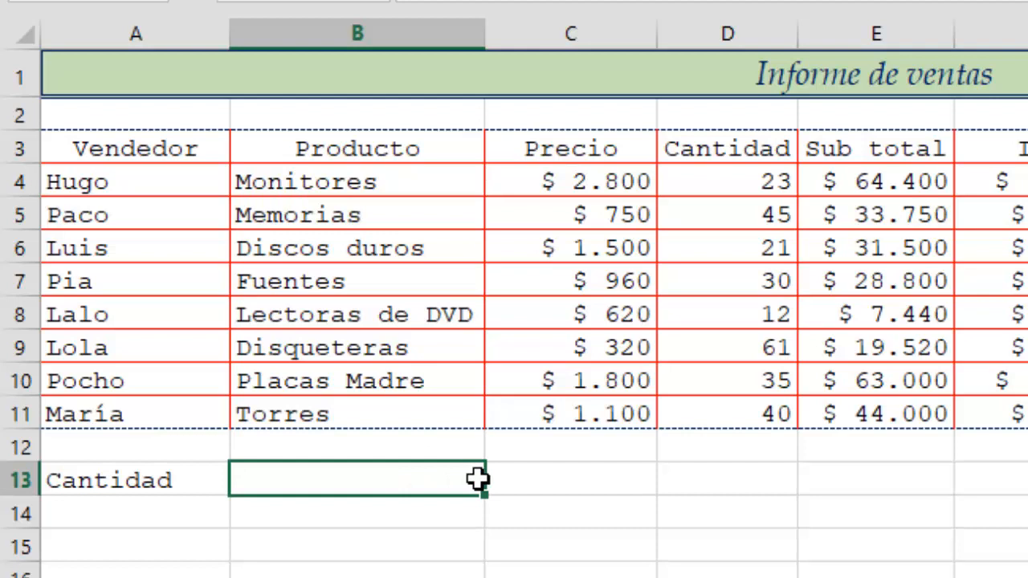
{"action": "type", "text": "=cont"}
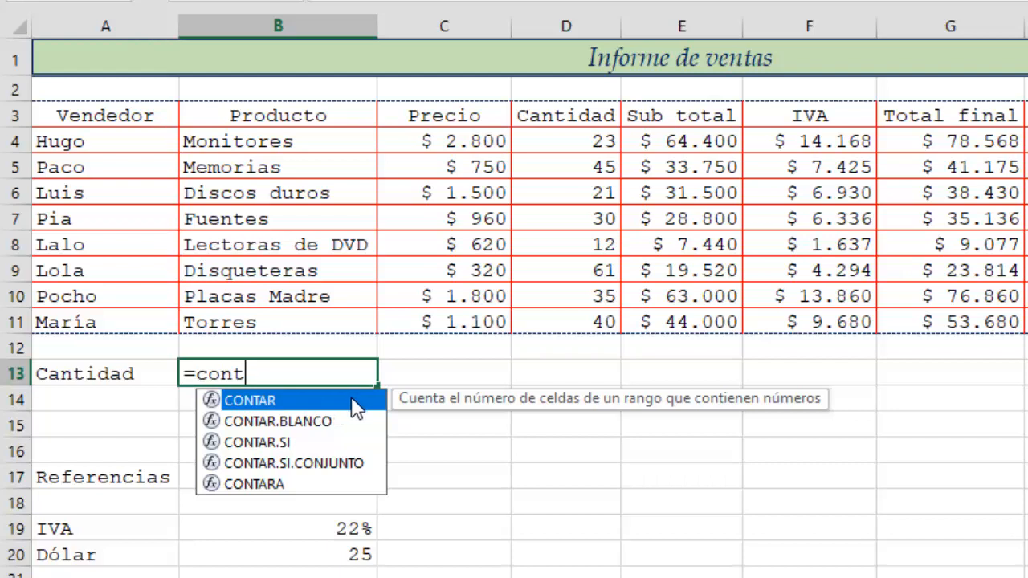
{"action": "left_click", "coordinate": [338, 422]}
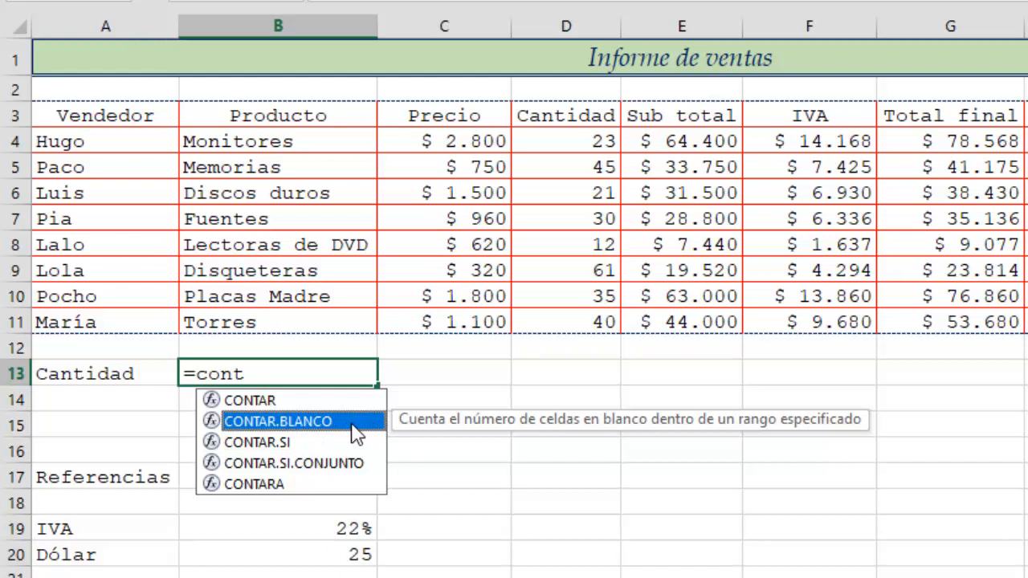
{"action": "left_click", "coordinate": [305, 444]}
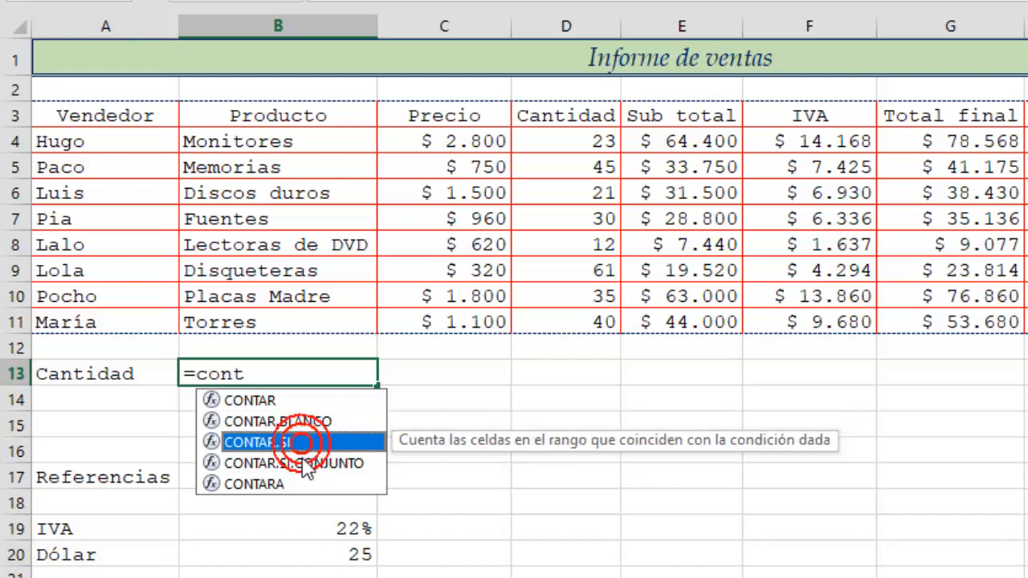
{"action": "left_click", "coordinate": [307, 464]}
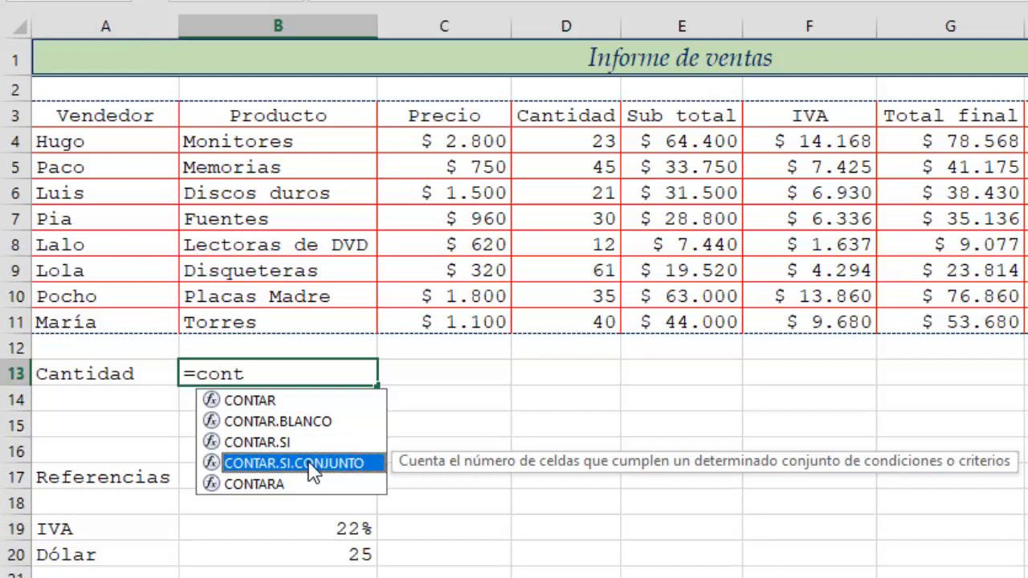
{"action": "left_click", "coordinate": [290, 484]}
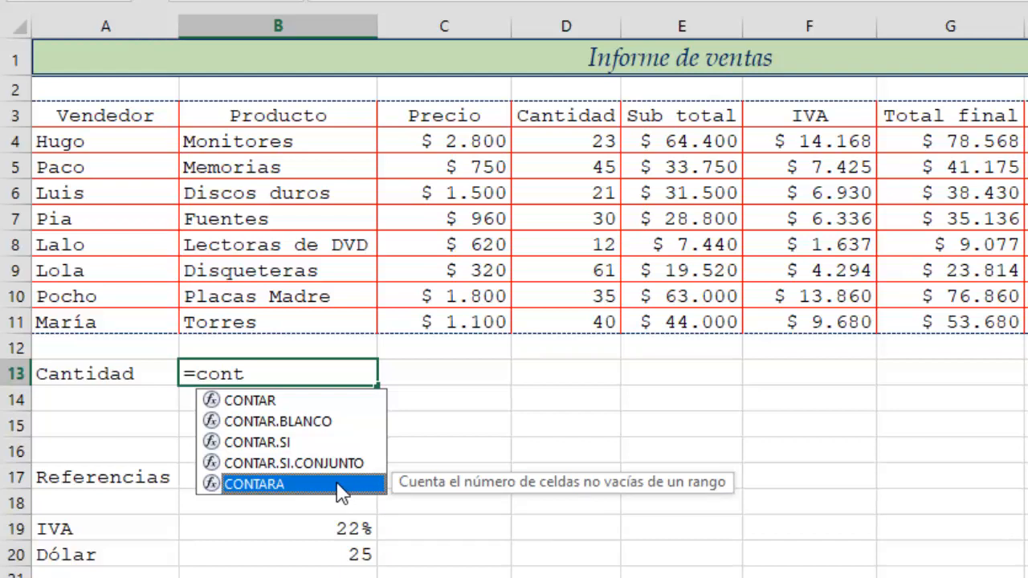
{"action": "double_click", "coordinate": [283, 487]}
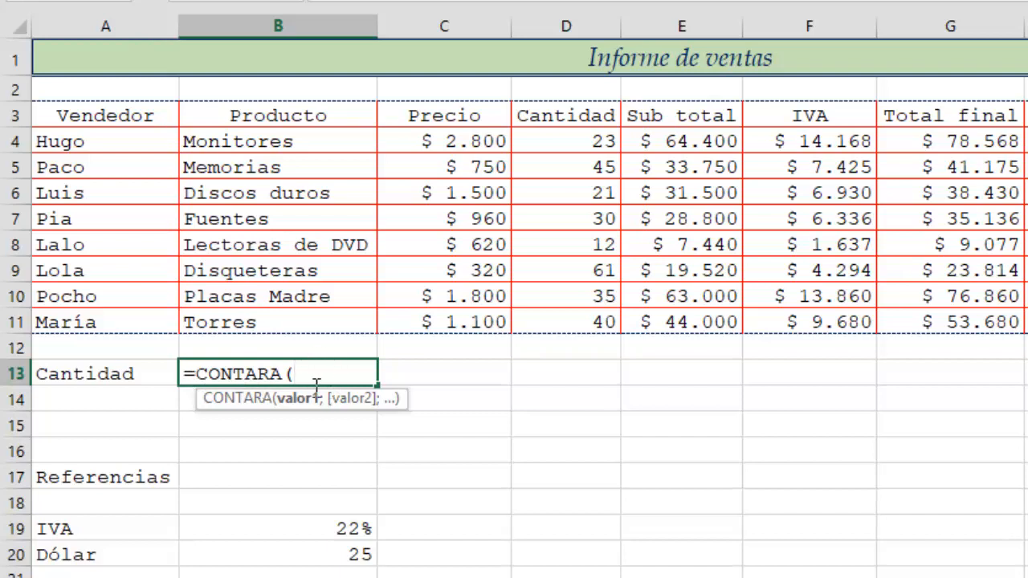
{"action": "left_click_drag", "start_coordinate": [145, 143], "coordinate": [132, 331]}
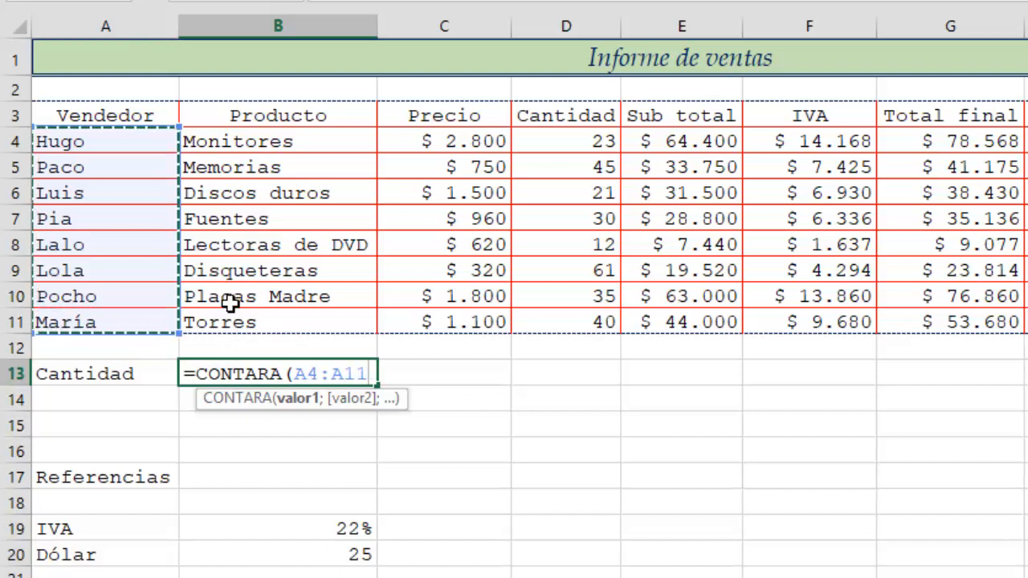
{"action": "type", "text": ")"}
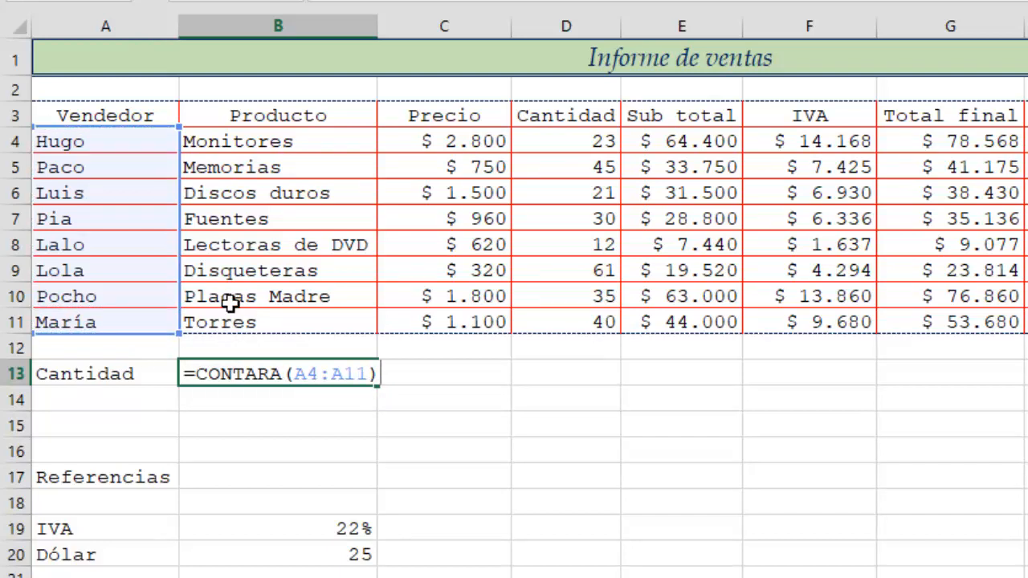
{"action": "key", "text": "Return"}
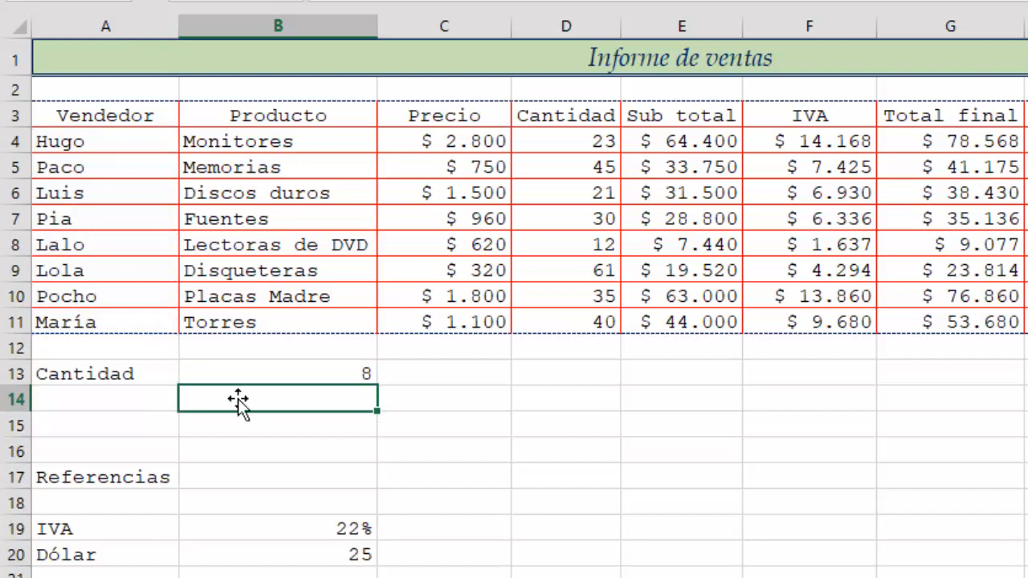